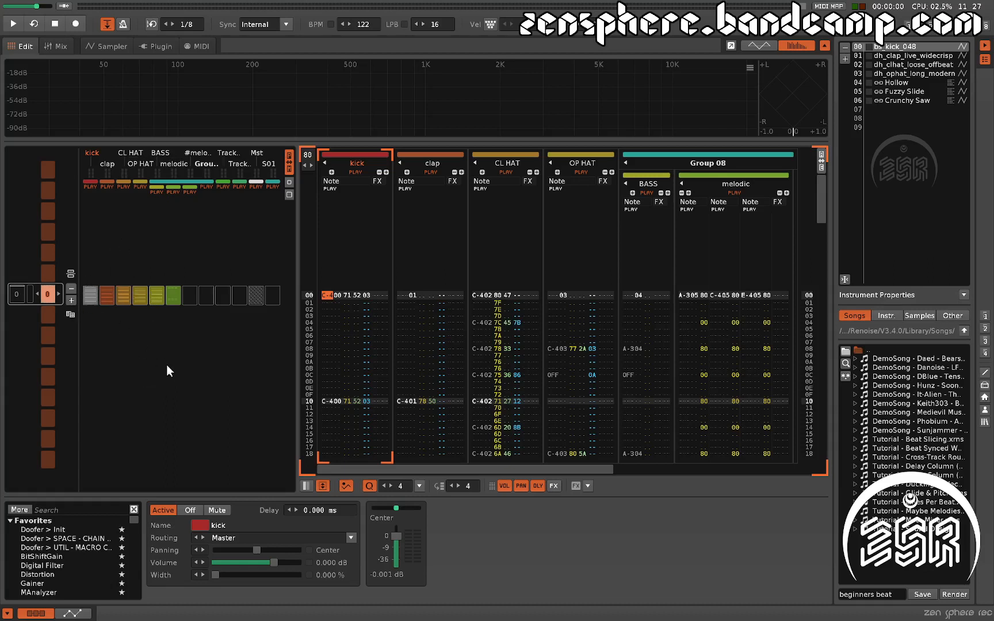
# Play the pattern back briefly and look through its upper note lines.
pyautogui.press('space')
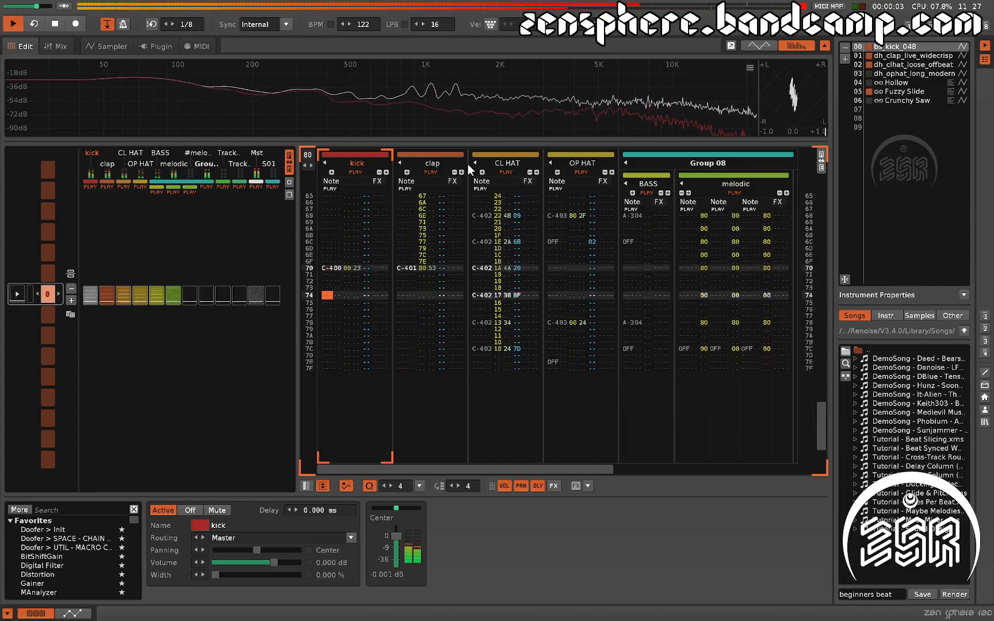
pyautogui.press('space')
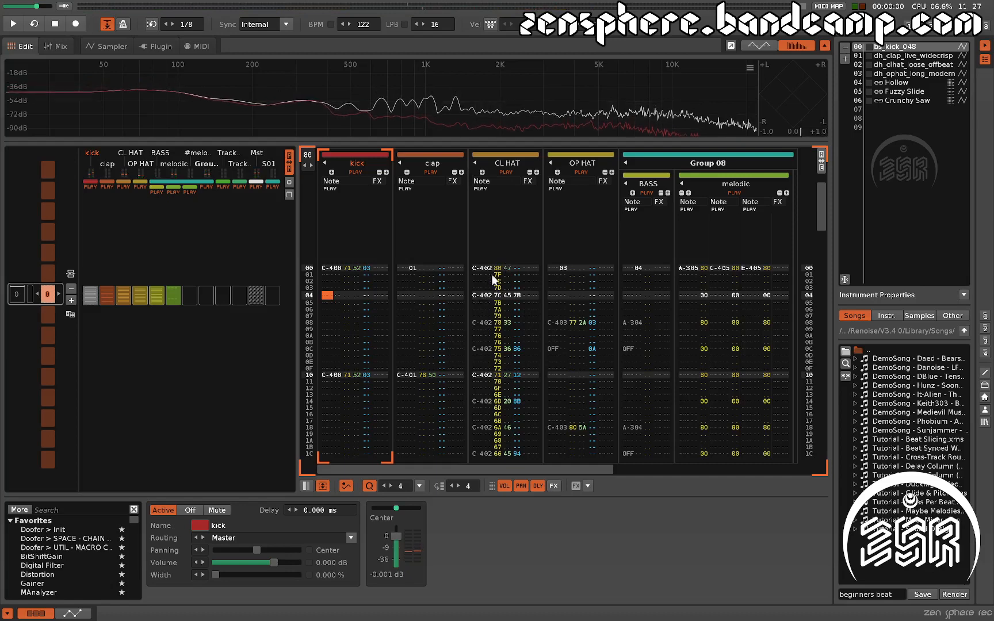
pyautogui.scroll(-10, 496, 287)
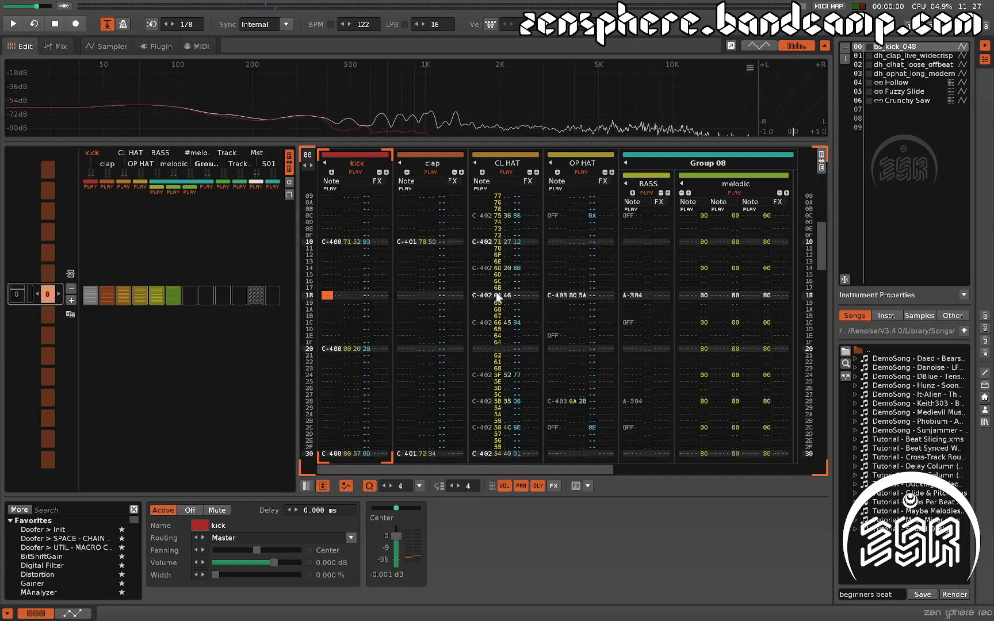
pyautogui.scroll(6, 496, 292)
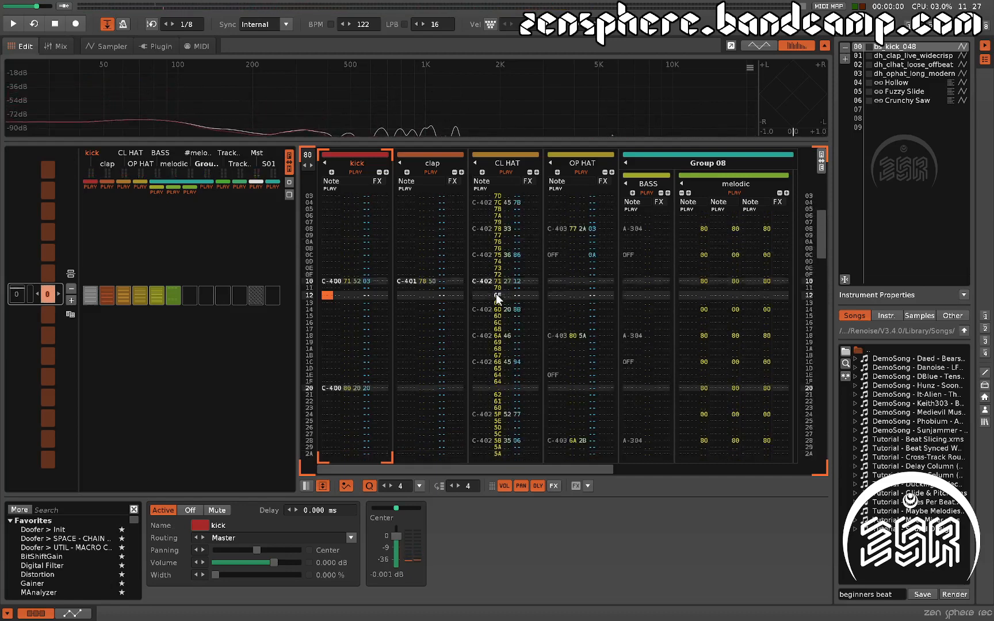
pyautogui.scroll(7, 497, 293)
# Clear the entire volume column of the CL HAT track in pattern 0.
pyautogui.click(497, 269)
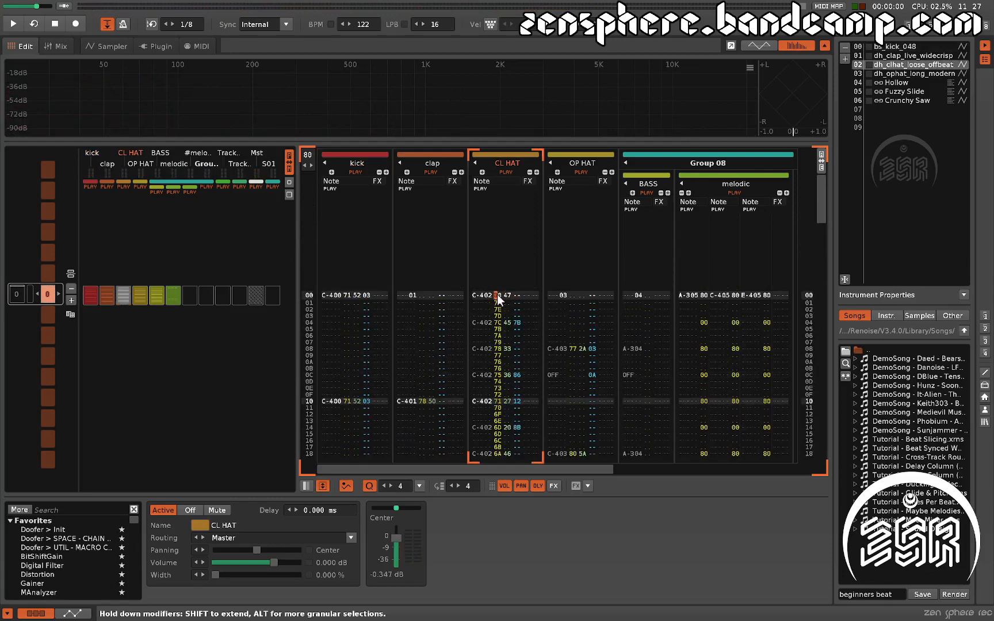
pyautogui.doubleClick(497, 295)
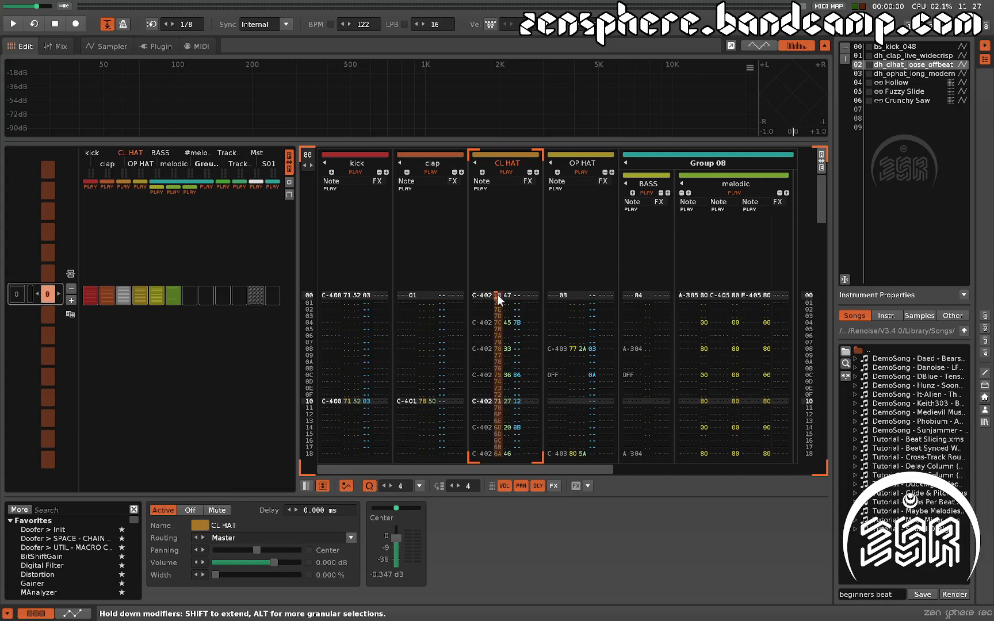
pyautogui.press('Delete')
# Copy the CL HAT note at line 1C to the empty line 20 and play the pattern back.
pyautogui.click(484, 301)
pyautogui.scroll(-4, 495, 312)
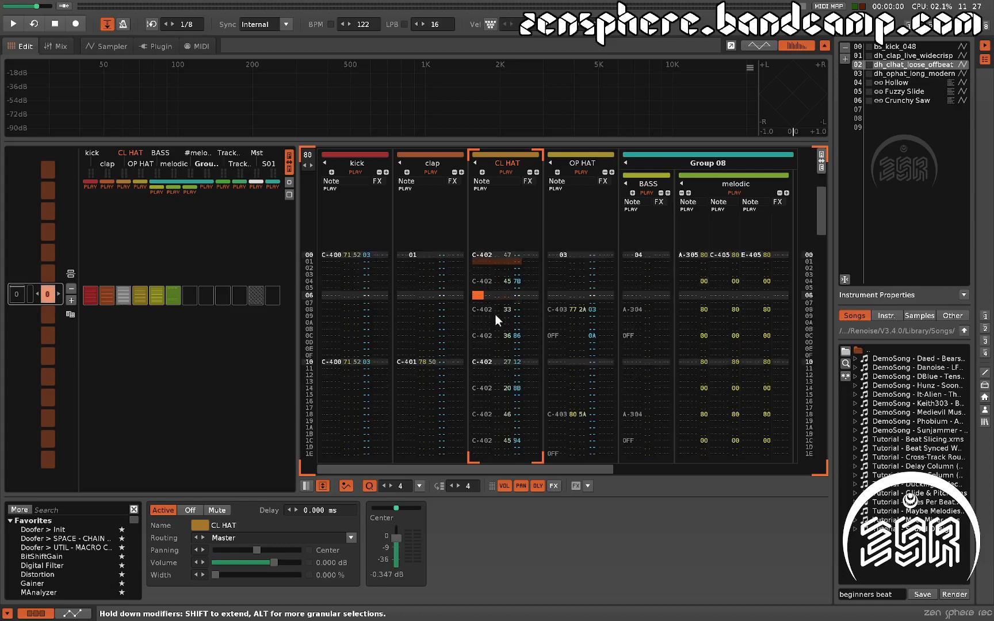
pyautogui.scroll(-8, 495, 313)
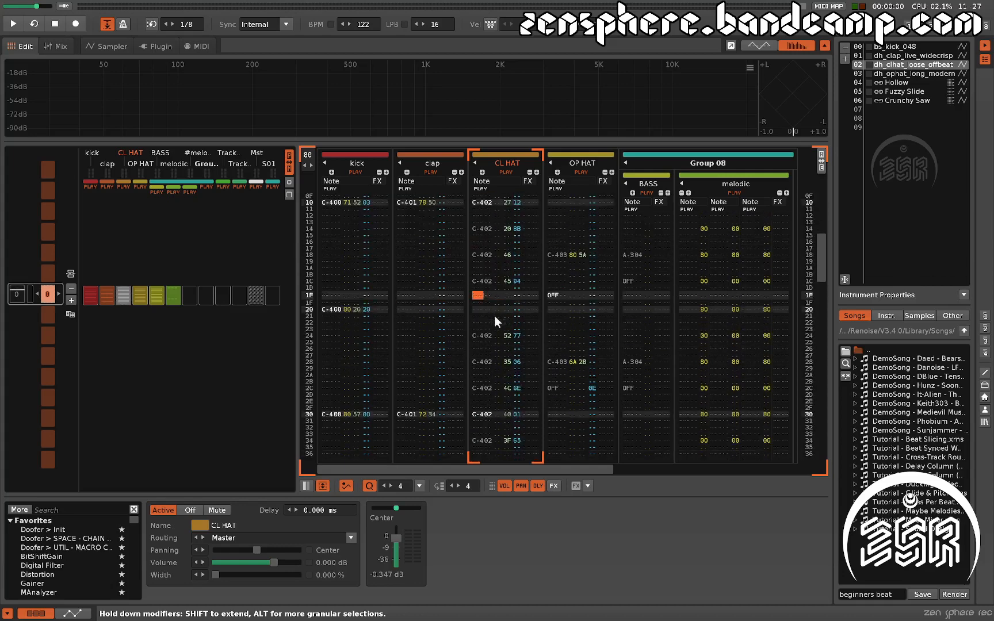
pyautogui.scroll(-4, 495, 316)
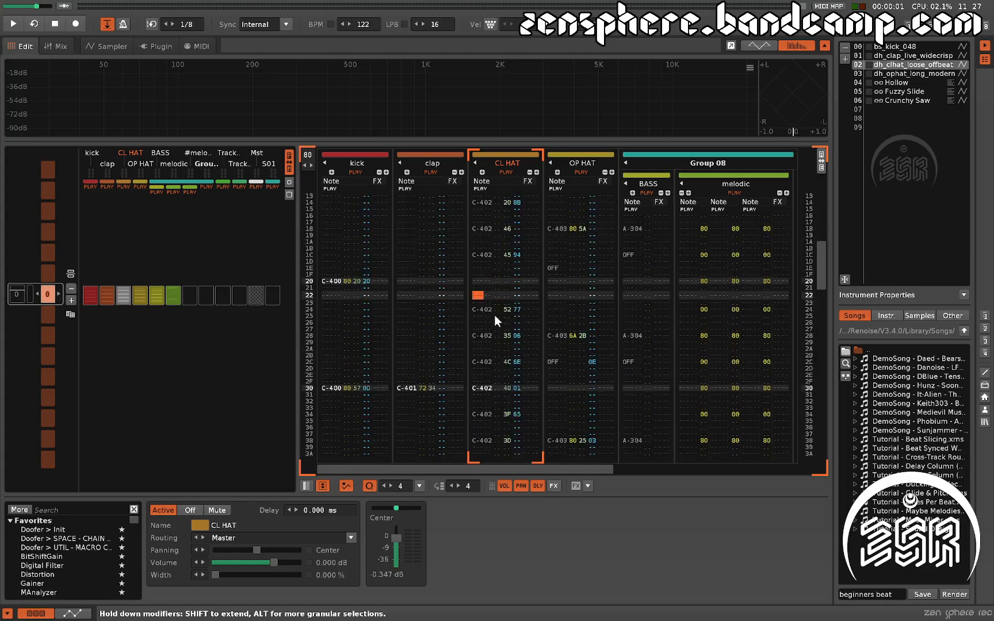
pyautogui.scroll(10, 494, 315)
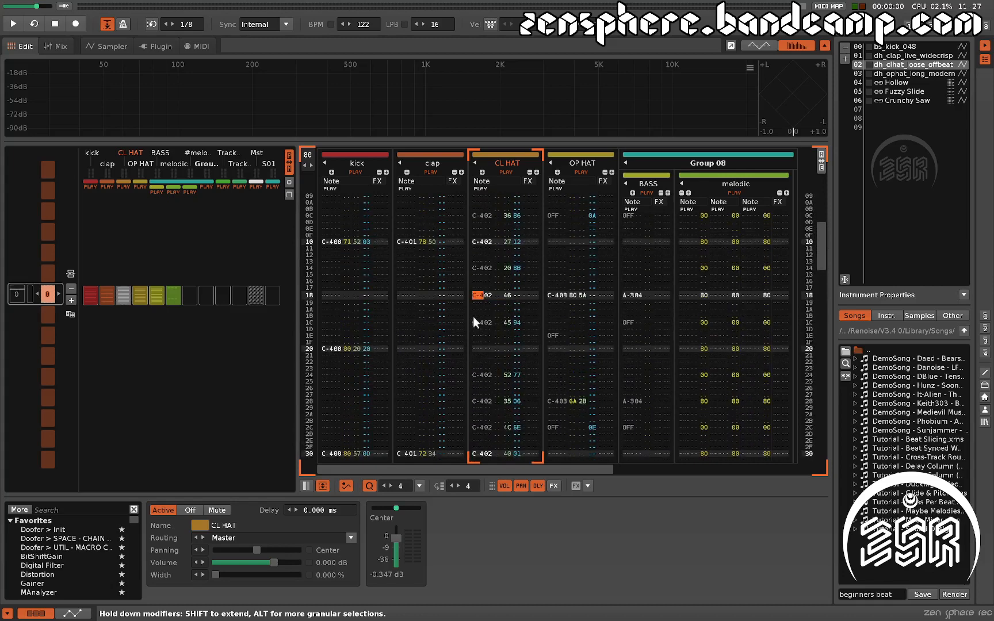
pyautogui.moveTo(473, 317); pyautogui.dragTo(484, 322)
pyautogui.moveTo(476, 321); pyautogui.dragTo(476, 351)
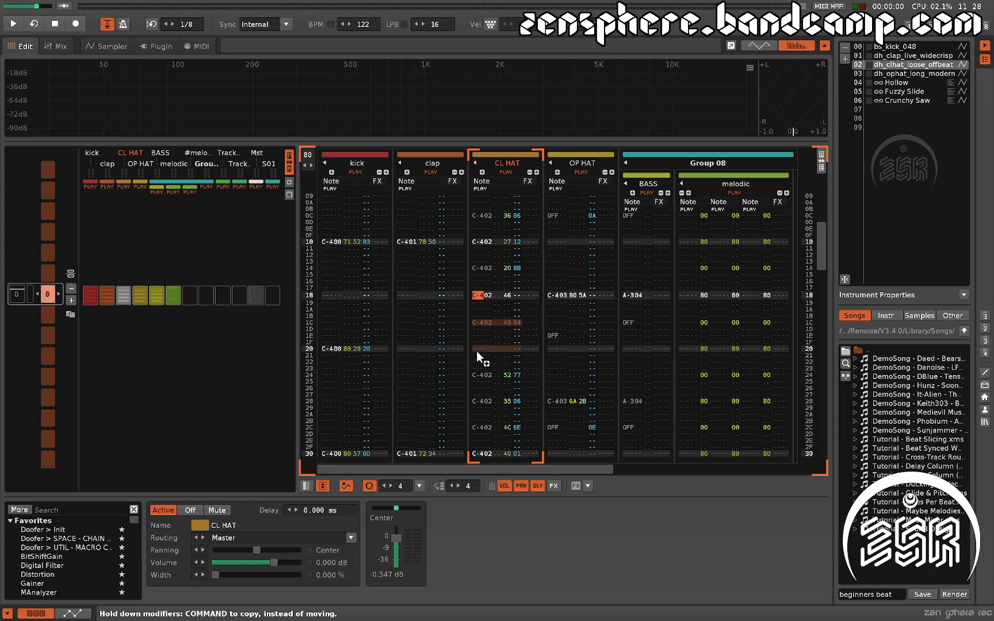
pyautogui.moveTo(476, 351); pyautogui.dragTo(475, 351)
pyautogui.moveTo(478, 322); pyautogui.dragTo(499, 326)
pyautogui.moveTo(477, 295)
pyautogui.mouseDown()
pyautogui.moveTo(491, 311)
pyautogui.moveTo(479, 326)
pyautogui.moveTo(574, 336)
pyautogui.moveTo(487, 293)
pyautogui.mouseUp()
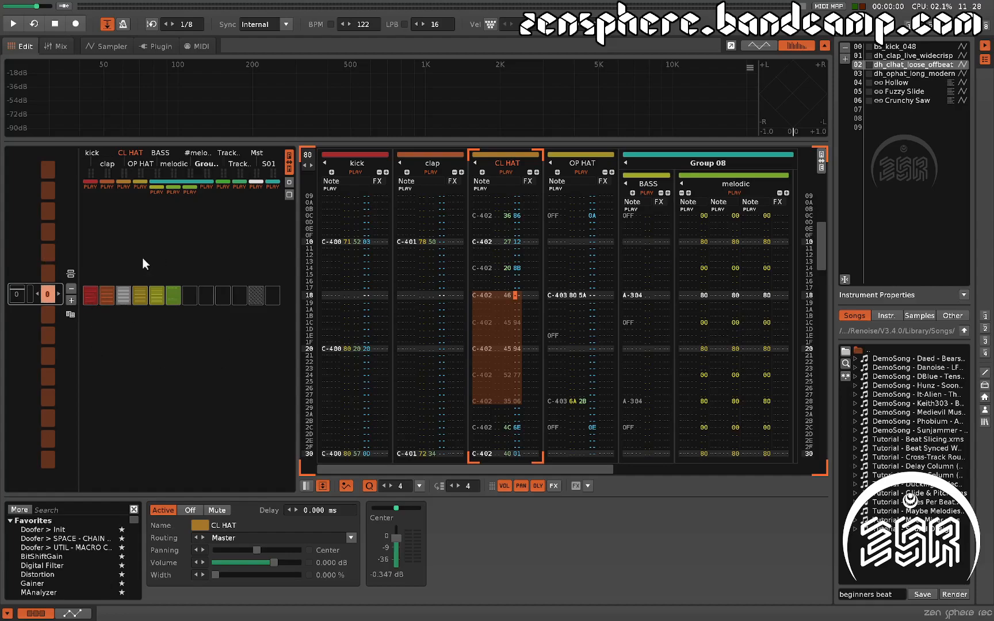
pyautogui.press('space')
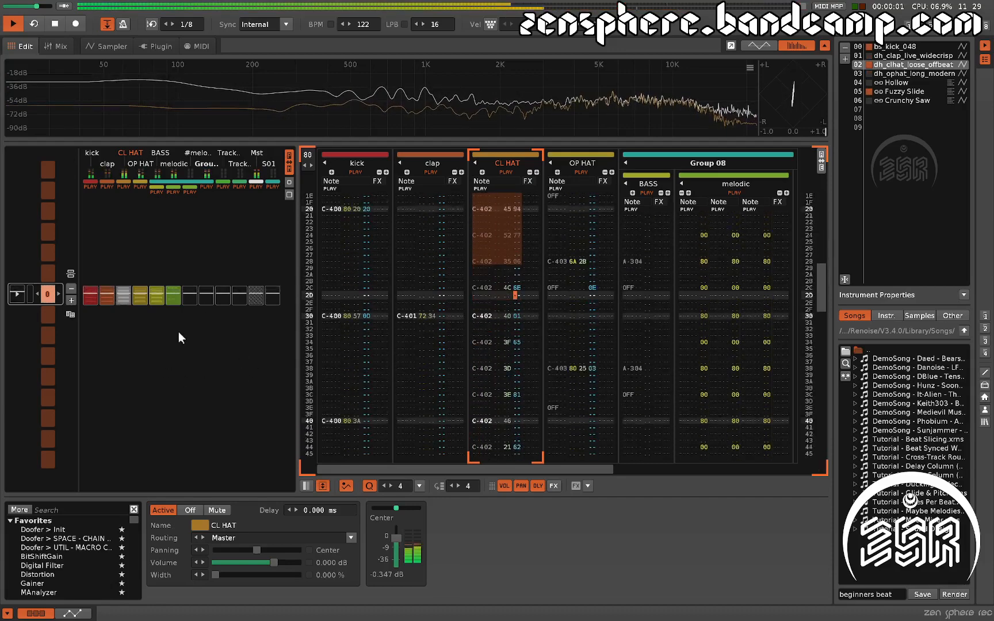
pyautogui.press('space')
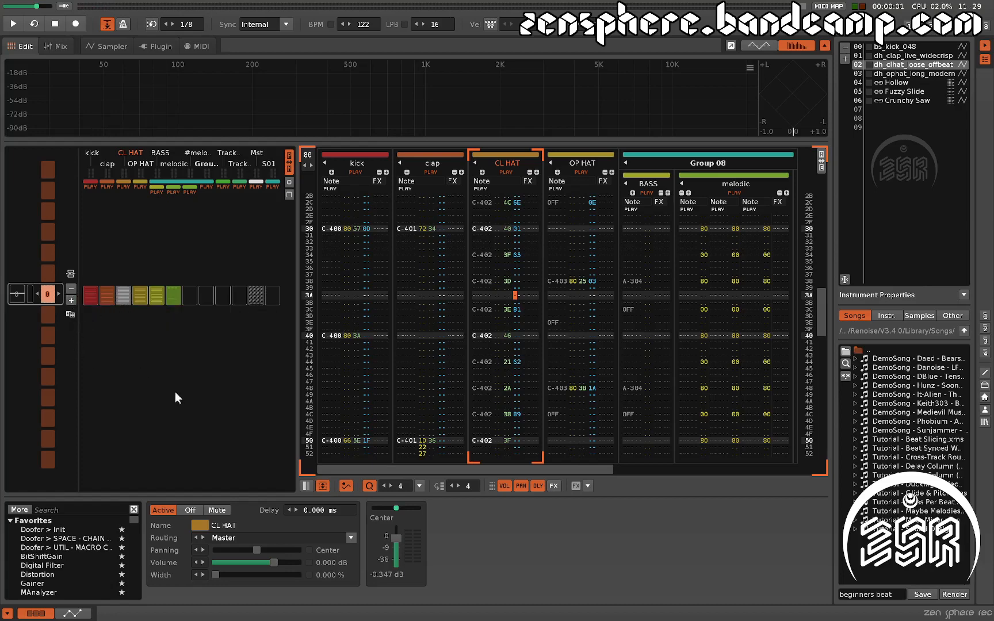
# Delete the pattern's position in the sequence and undo the deletion.
pyautogui.click(72, 291)
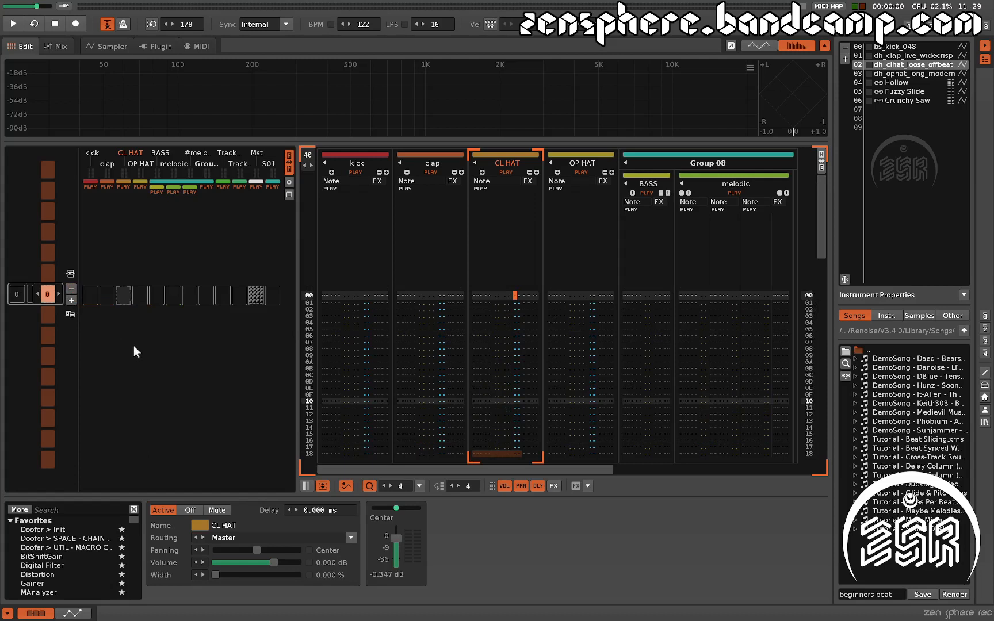
pyautogui.hotkey('ctrl', 'z')
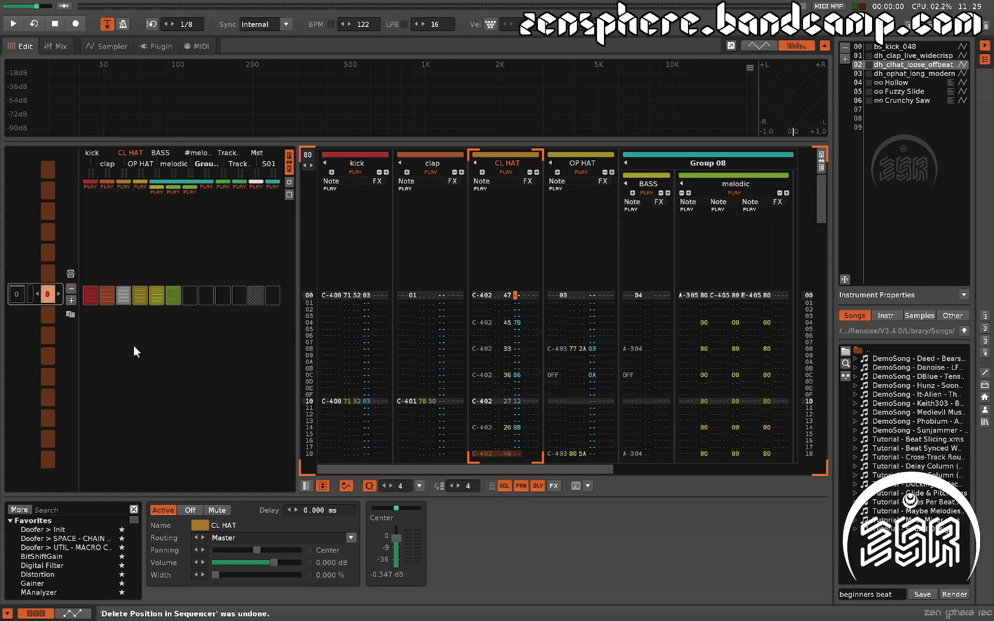
# Insert an empty pattern after pattern 0 and compare the two sequence positions.
pyautogui.click(70, 300)
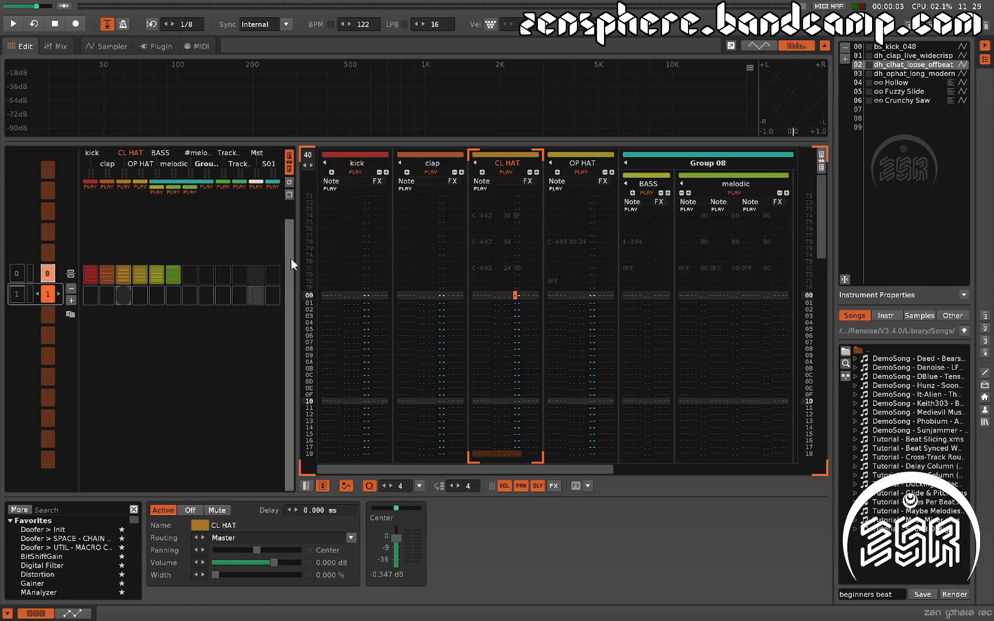
pyautogui.scroll(1, 119, 310)
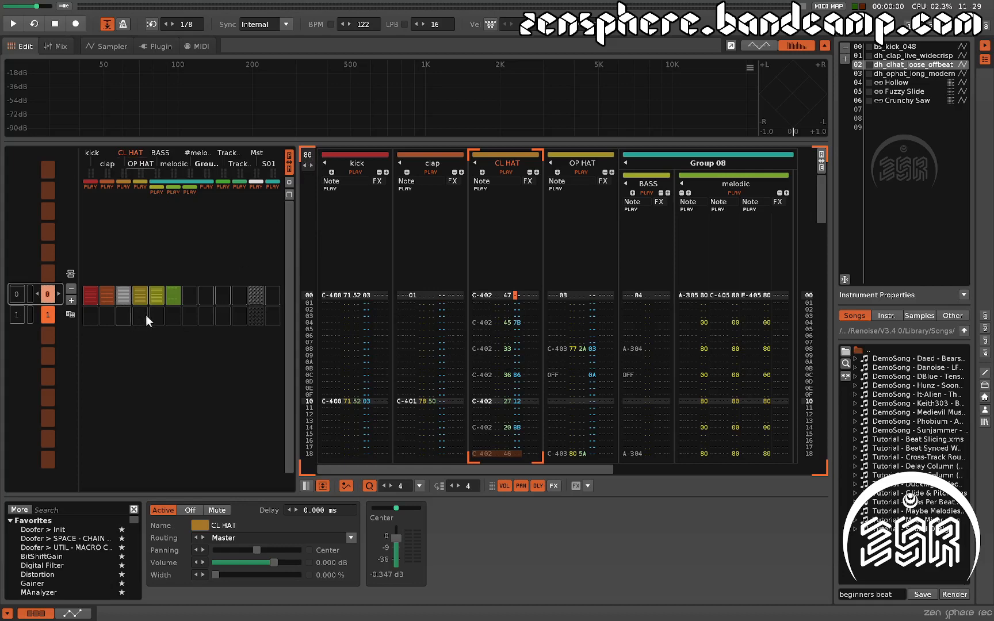
pyautogui.scroll(-1, 151, 316)
pyautogui.scroll(1, 151, 316)
# Set the default pattern length to 80 in the song options and close them.
pyautogui.moveTo(282, 2)
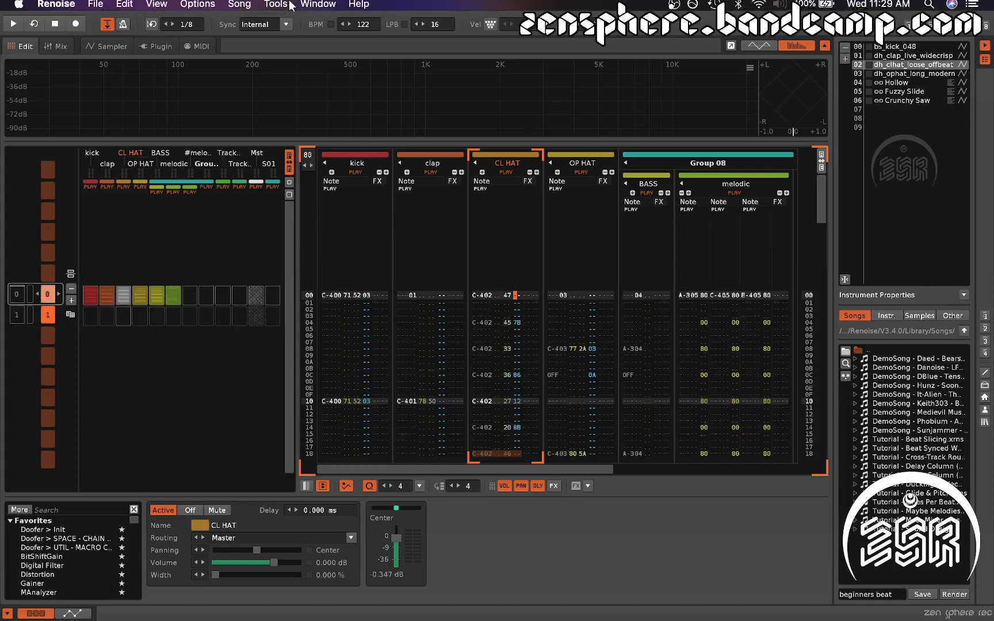
pyautogui.click(212, 6)
pyautogui.moveTo(253, 7)
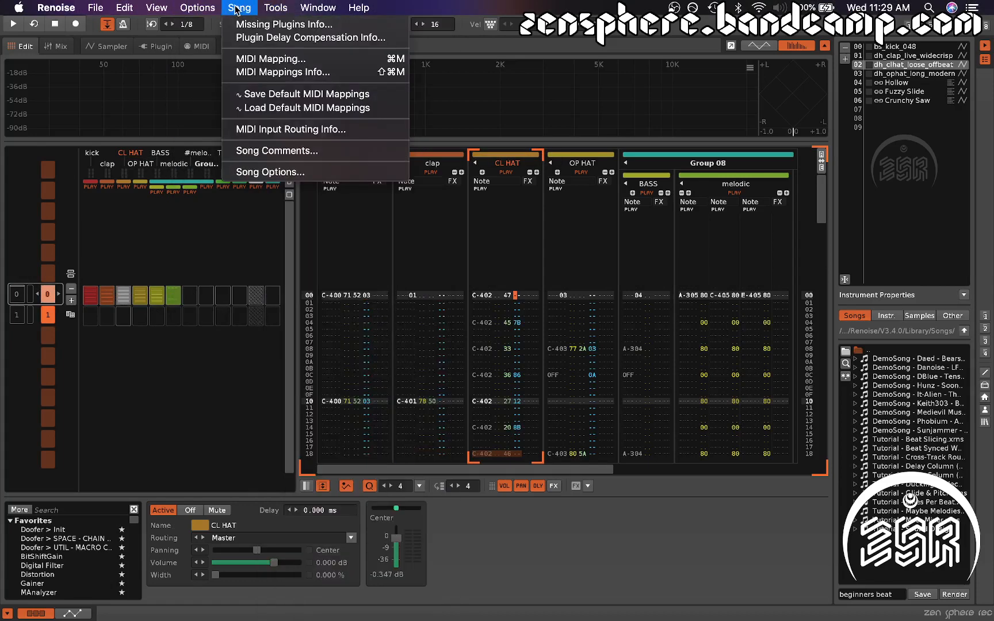
pyautogui.click(264, 174)
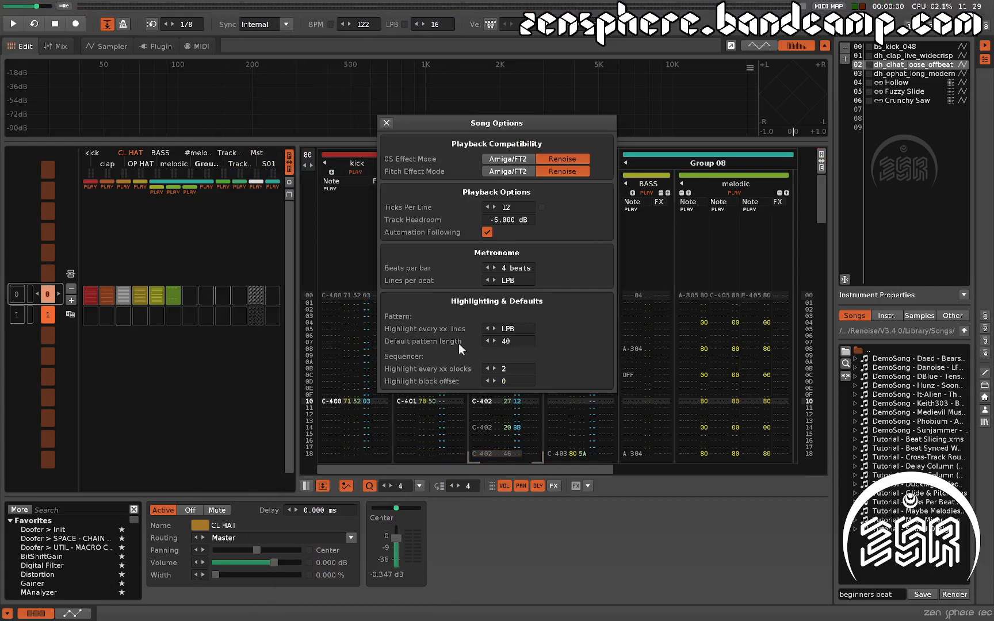
pyautogui.doubleClick(514, 341)
pyautogui.write('80')
pyautogui.press('Return')
pyautogui.click(387, 123)
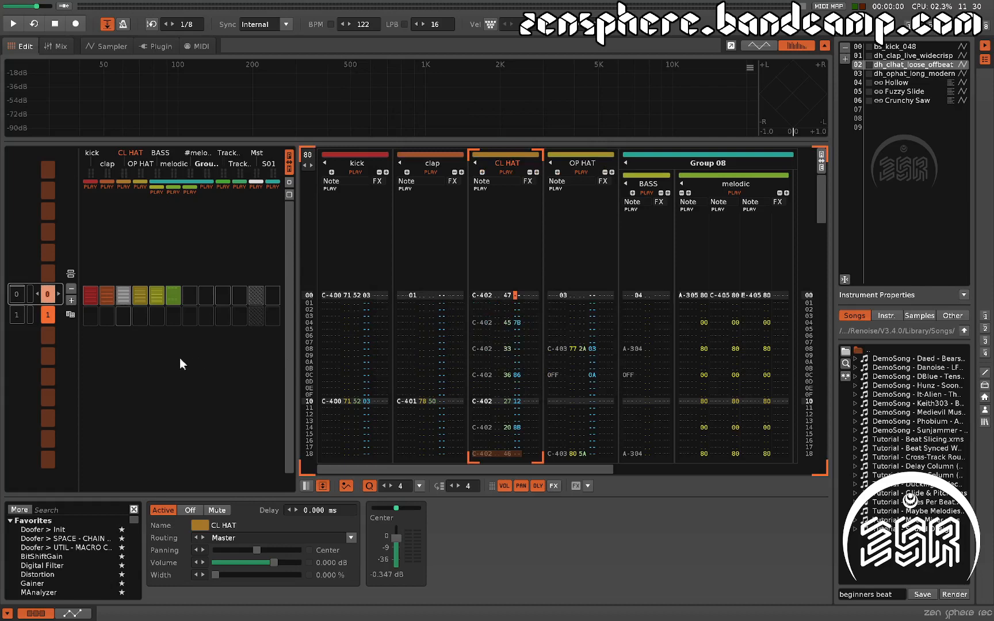
# Replace the empty pattern 1 with a newly inserted pattern that uses the default length of 80.
pyautogui.scroll(-1, 166, 358)
pyautogui.click(69, 289)
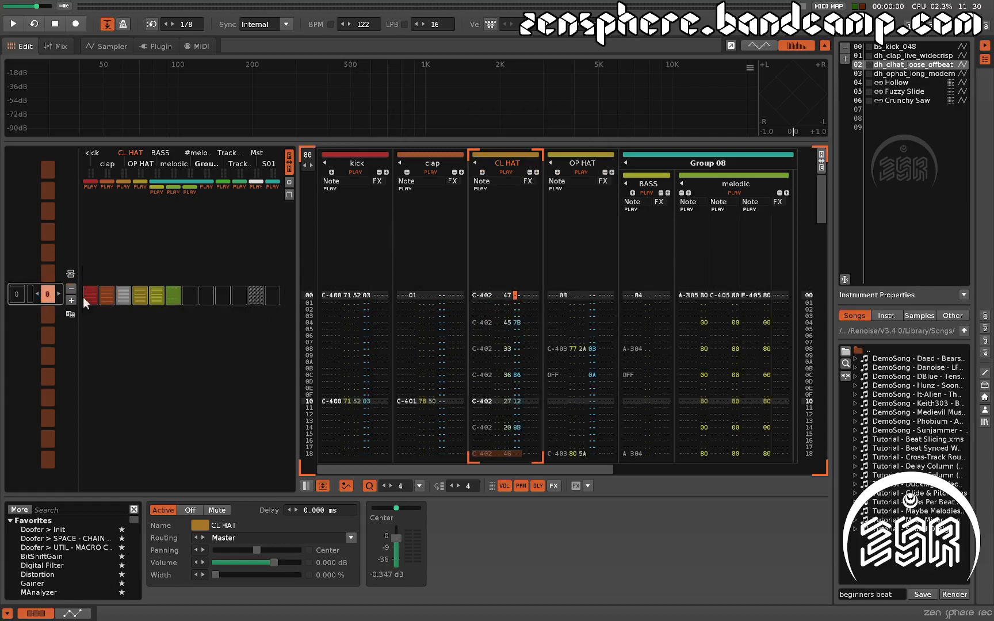
pyautogui.click(71, 299)
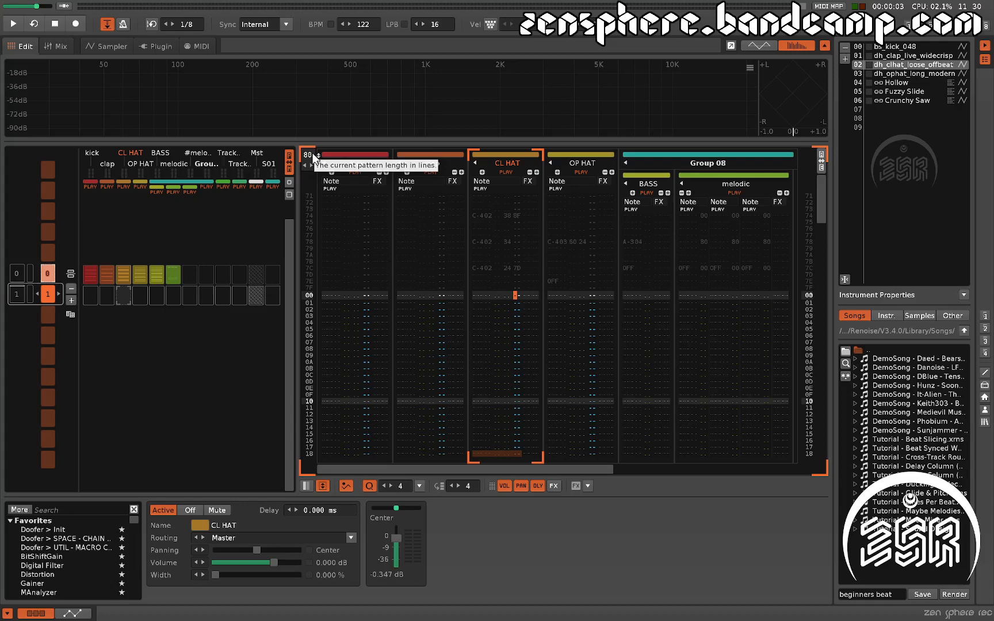
# Copy the kick, clap, CL HAT, OP HAT, BASS and melodic blocks from pattern 0 into pattern 1 in the matrix.
pyautogui.click(89, 279)
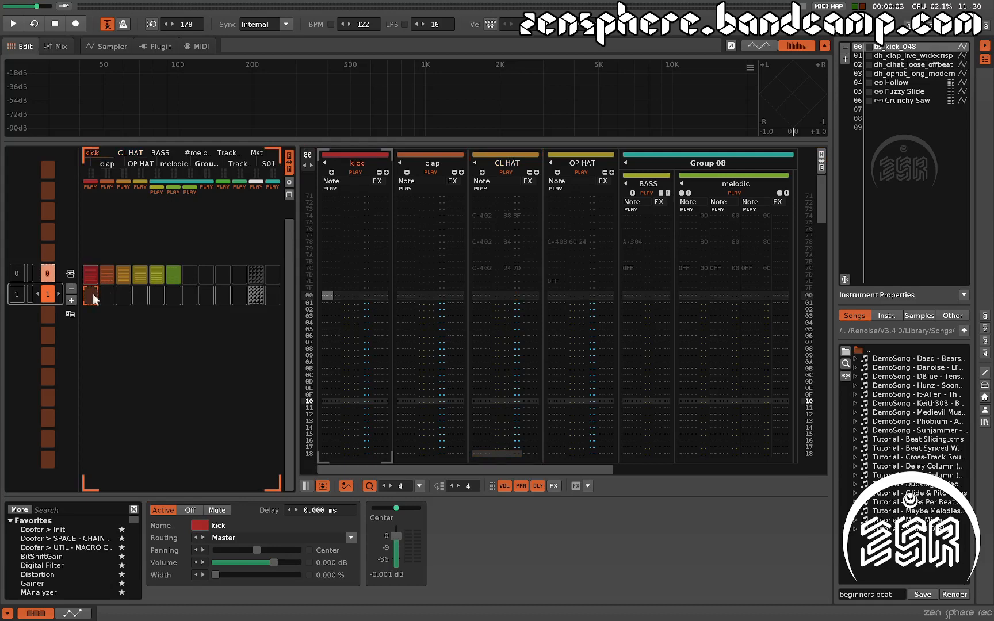
pyautogui.doubleClick(92, 294)
pyautogui.click(108, 298)
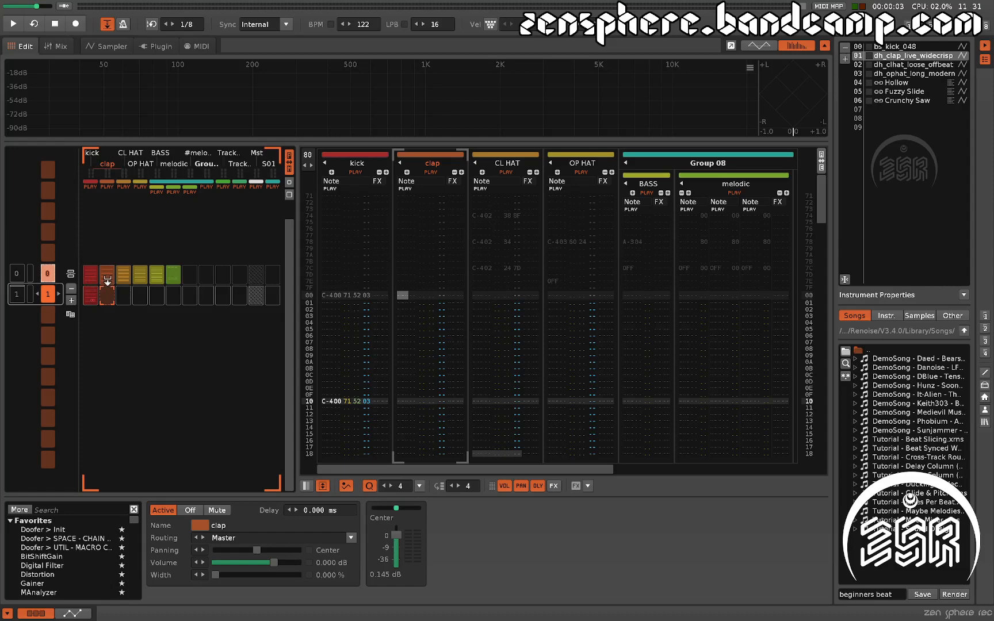
pyautogui.click(107, 281)
pyautogui.moveTo(107, 280); pyautogui.dragTo(160, 295)
pyautogui.click(143, 275)
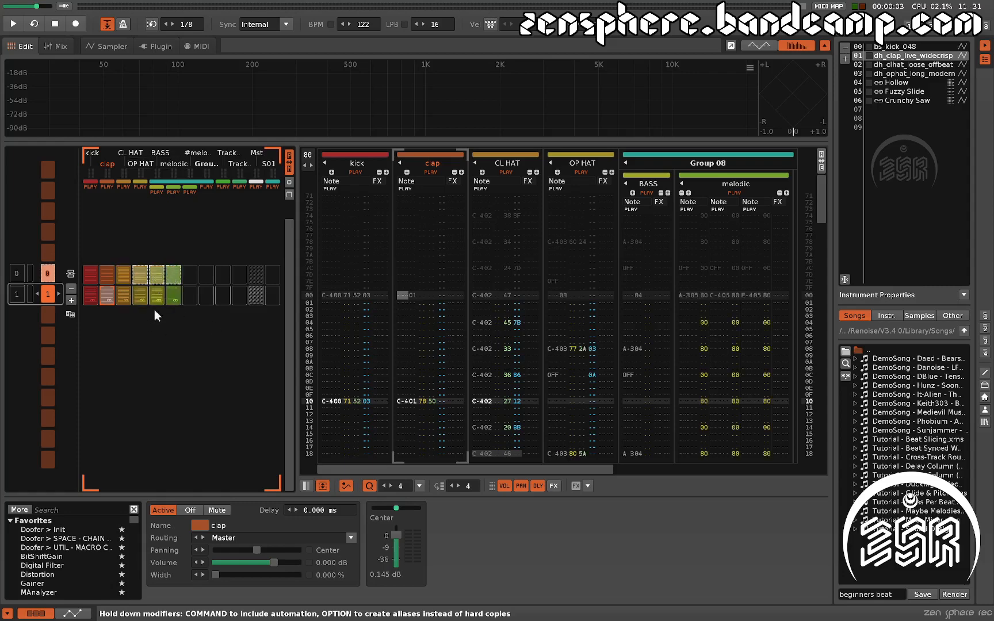
# Select the empty #melodic block in pattern 1 and play the pattern back.
pyautogui.click(188, 296)
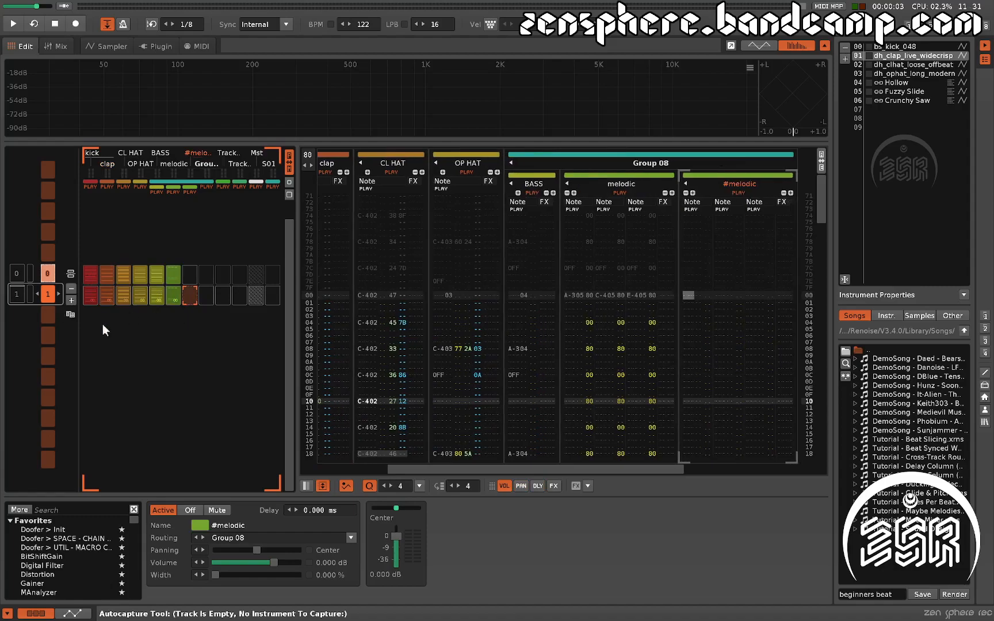
pyautogui.press('space')
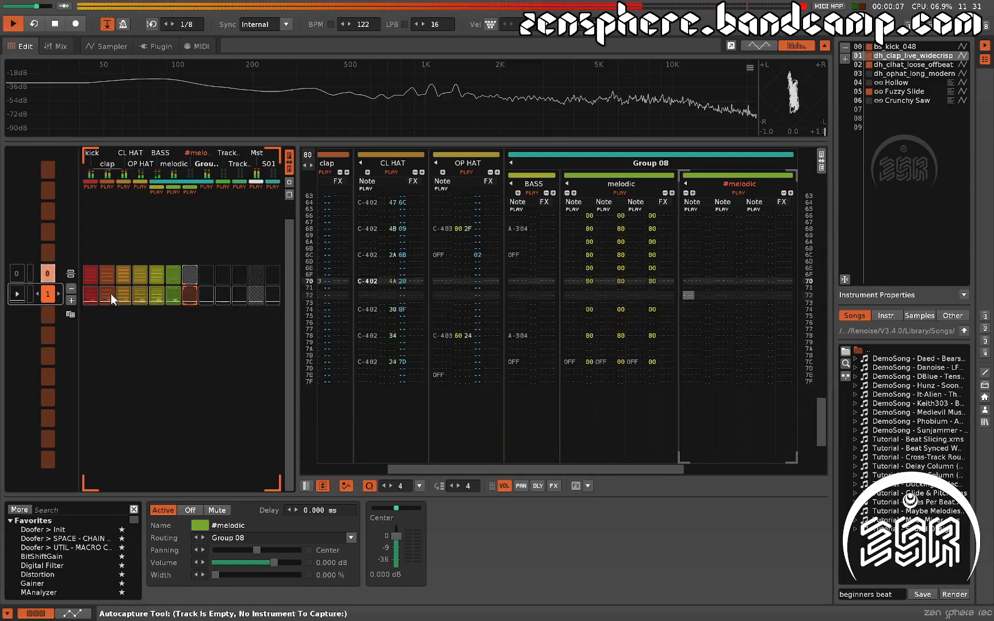
pyautogui.press('space')
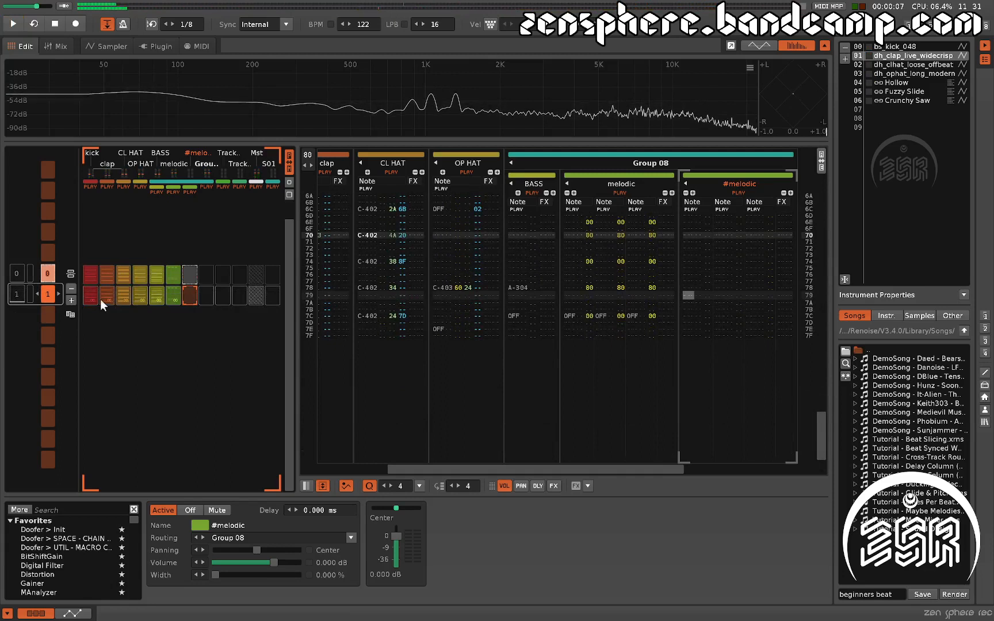
# Delete pattern 1 from the sequence and clone pattern 0 as its replacement.
pyautogui.click(71, 289)
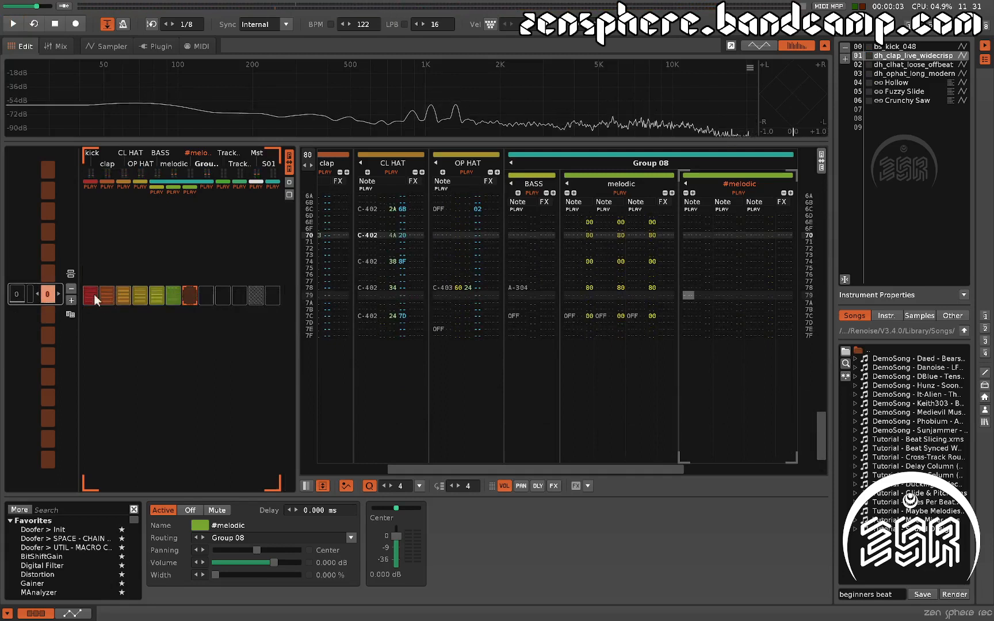
pyautogui.click(71, 315)
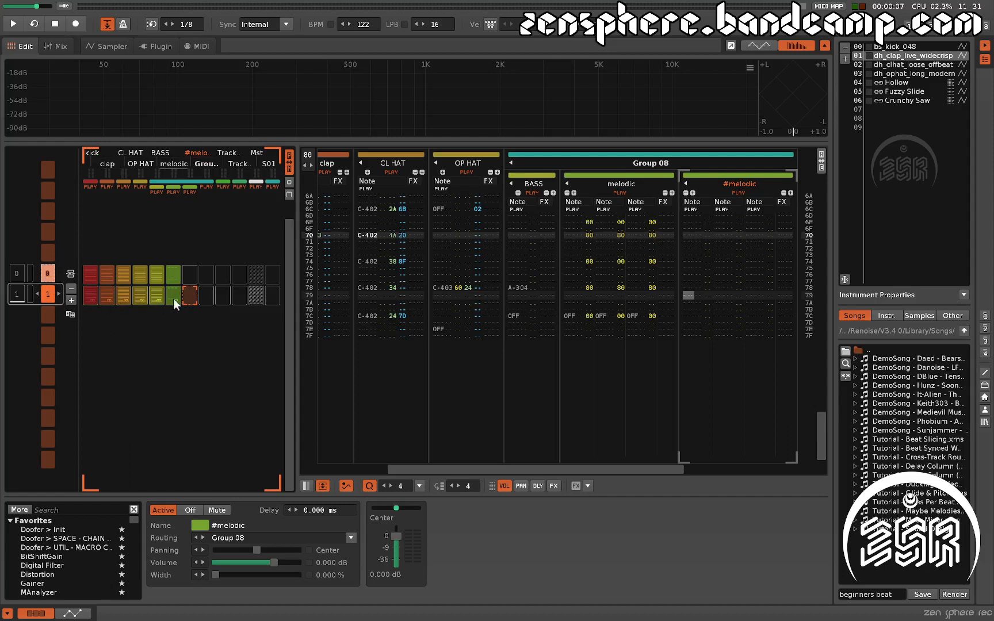
# Turn off the display of track names in the pattern matrix.
pyautogui.rightClick(93, 295)
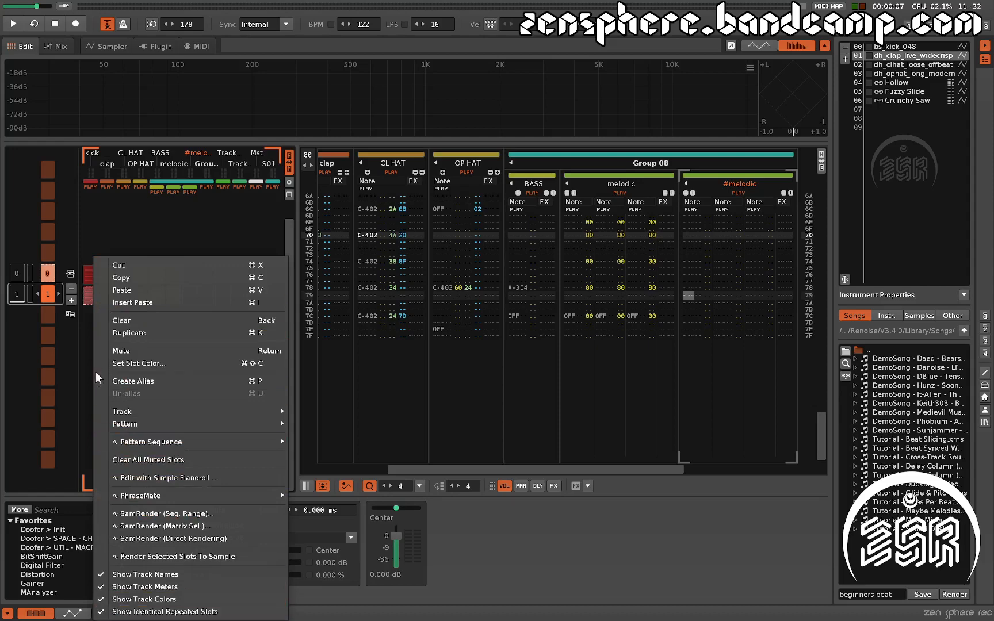
pyautogui.click(83, 357)
pyautogui.rightClick(90, 297)
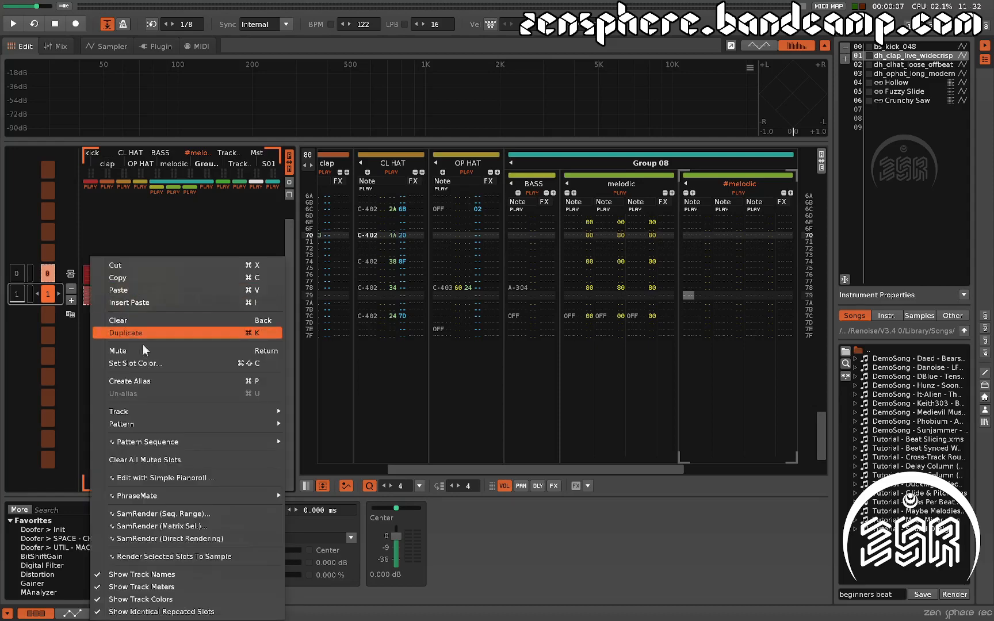
pyautogui.click(163, 573)
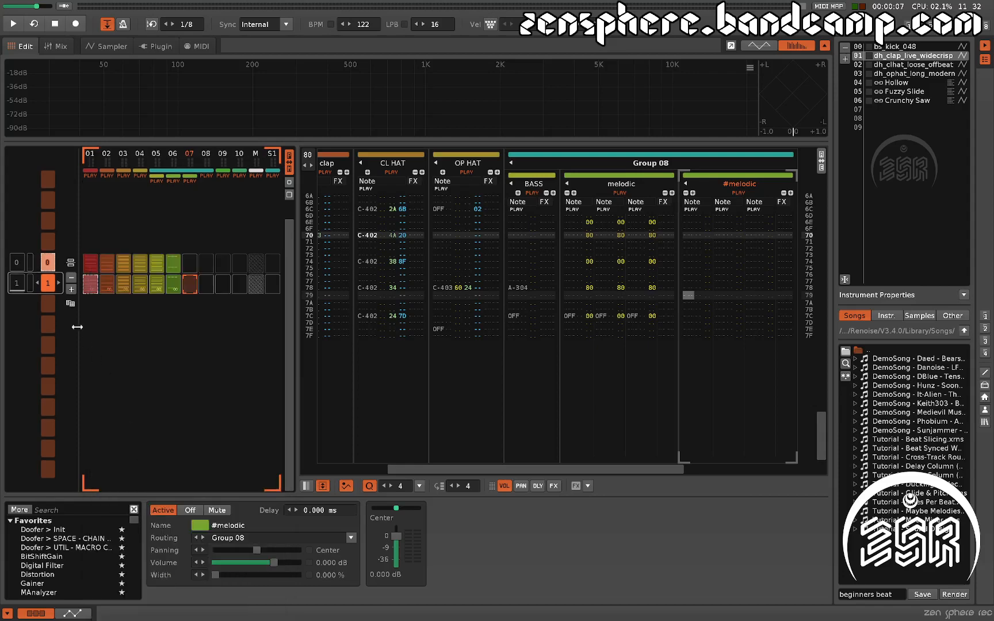
# Turn off the display of track meters, track colors and identical repeated slots in the pattern matrix.
pyautogui.rightClick(88, 286)
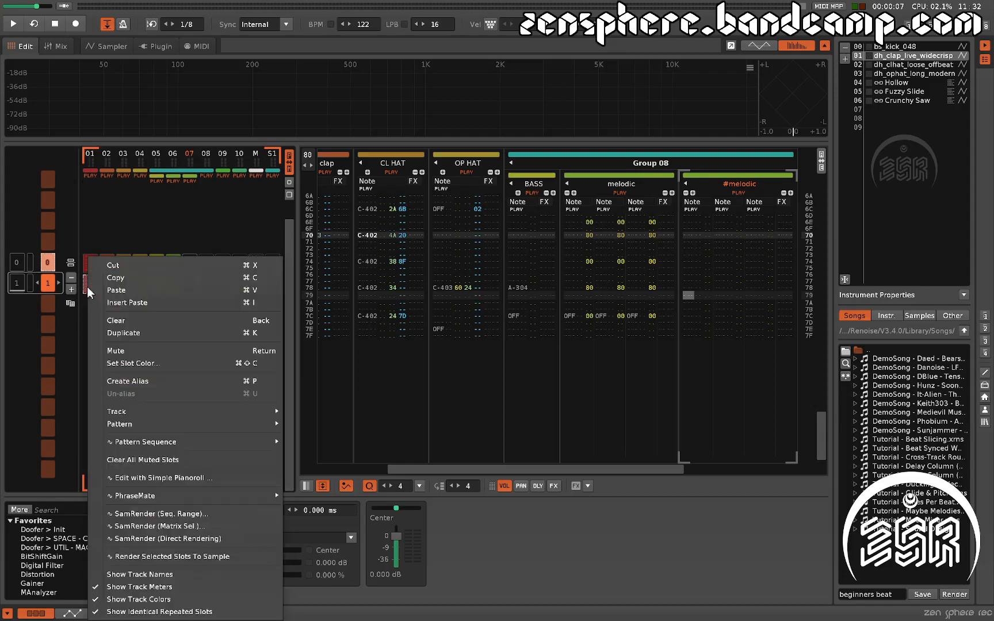
pyautogui.click(160, 587)
pyautogui.rightClick(96, 280)
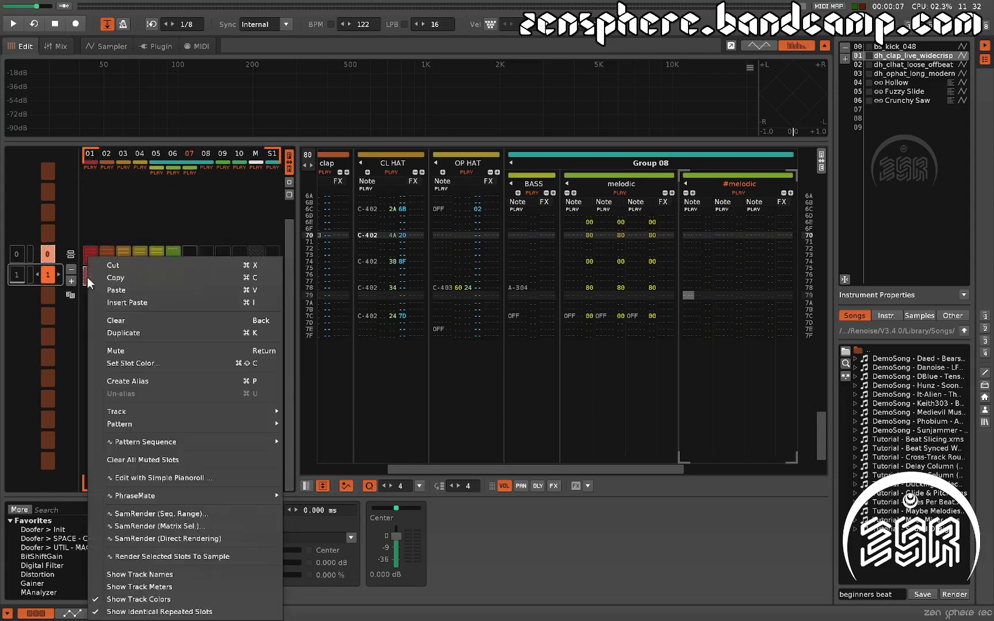
pyautogui.click(132, 599)
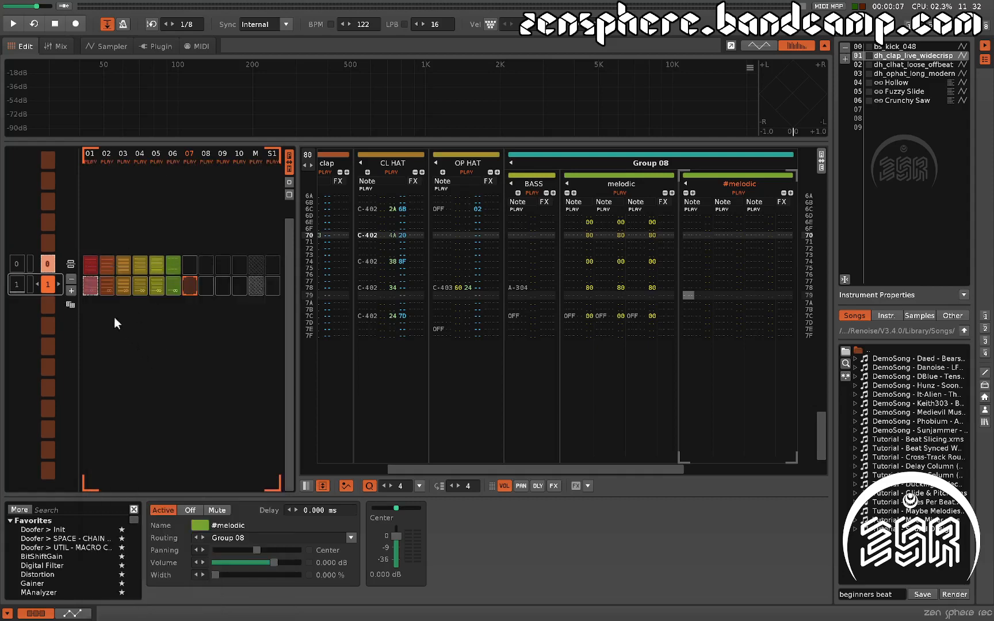
pyautogui.rightClick(93, 284)
pyautogui.click(159, 596)
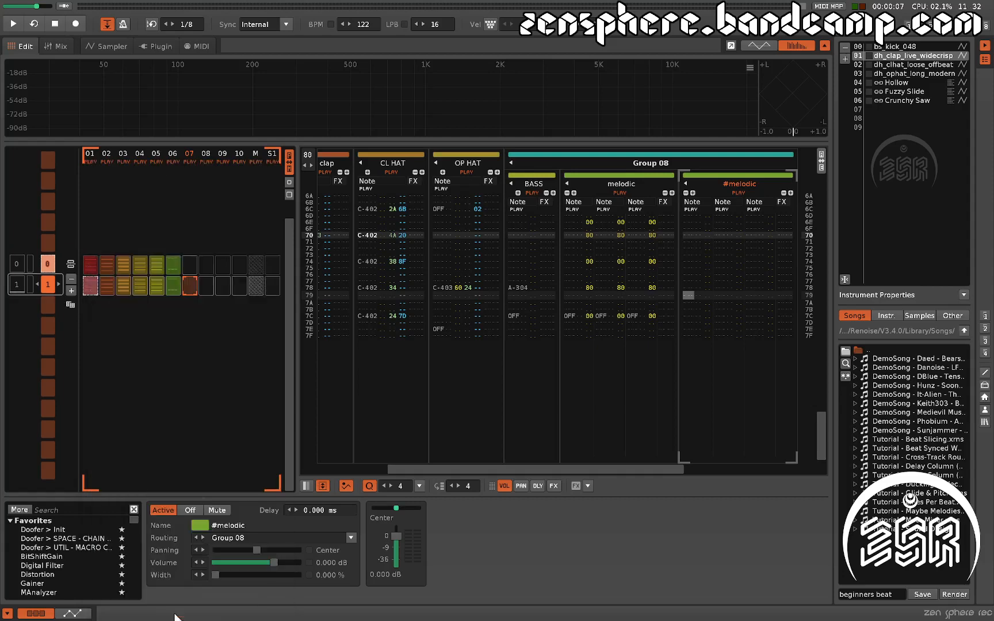
pyautogui.scroll(1, 144, 354)
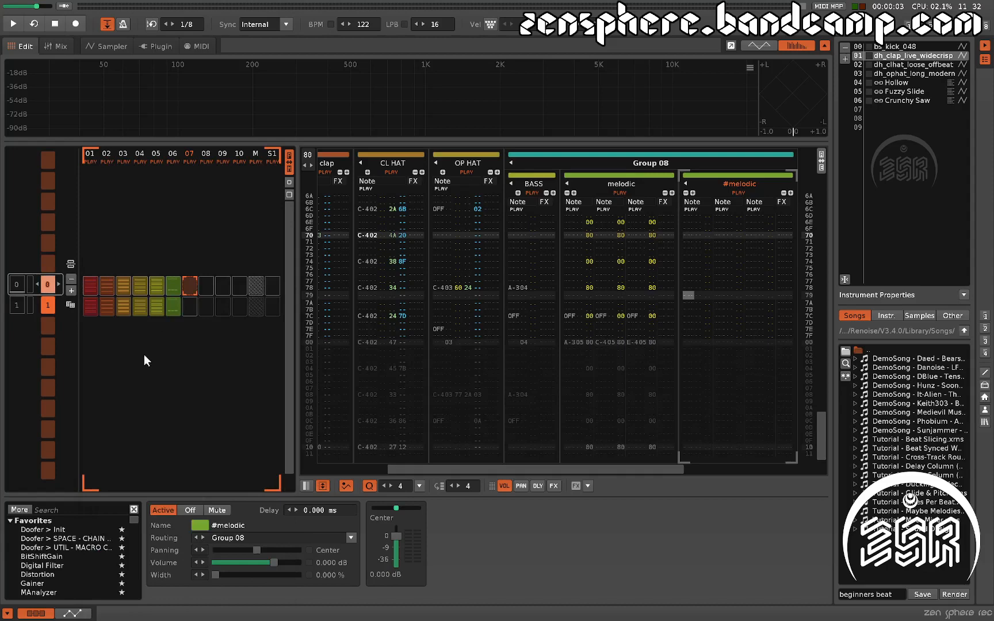
pyautogui.scroll(-1, 148, 340)
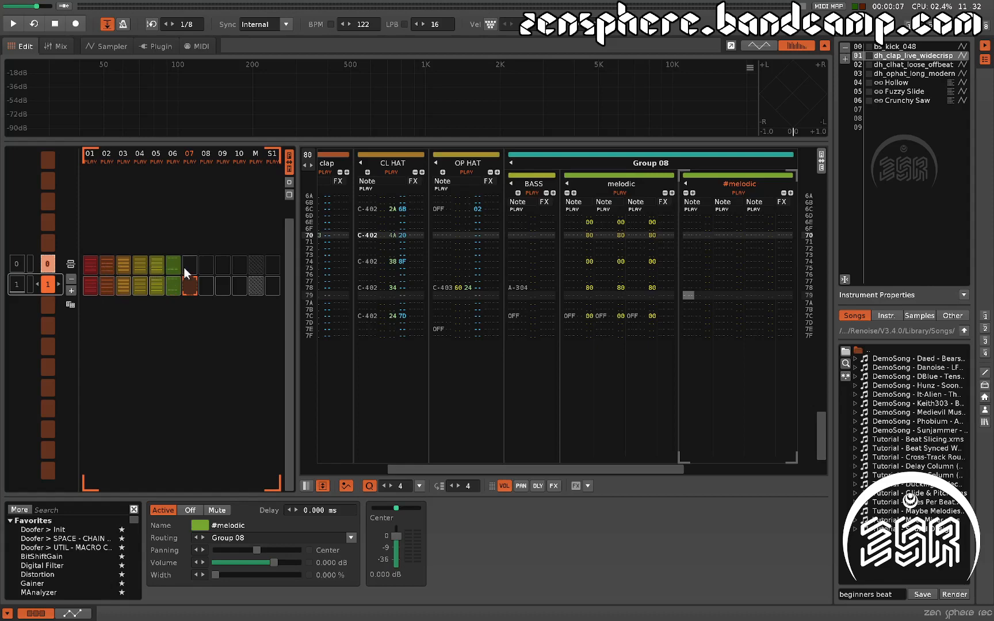
# Turn on the display of track names, track meters, track colors and identical repeated slots in the pattern matrix.
pyautogui.rightClick(100, 289)
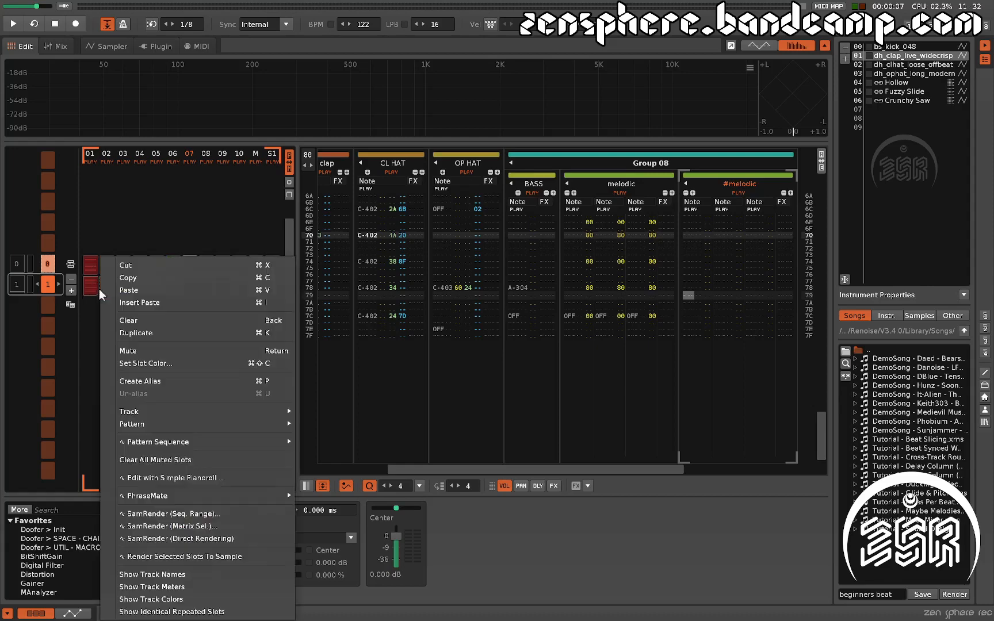
pyautogui.click(174, 566)
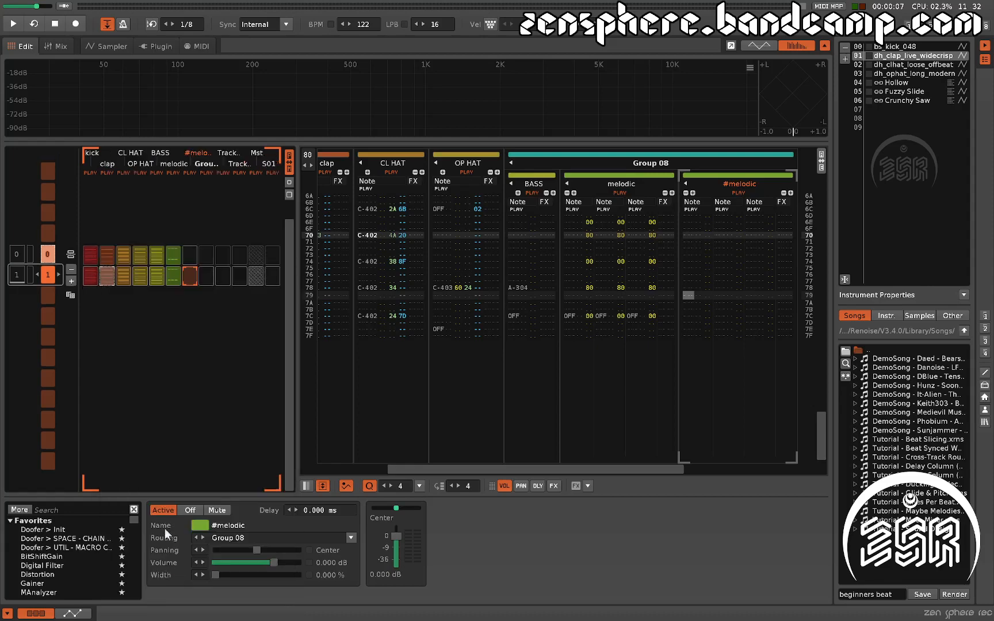
pyautogui.rightClick(109, 282)
pyautogui.click(187, 588)
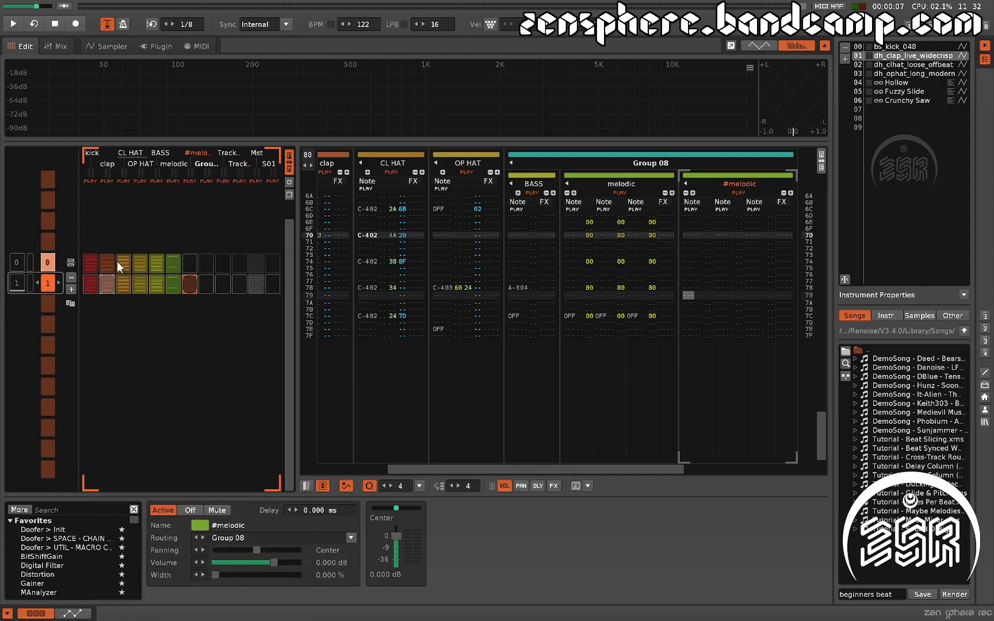
pyautogui.rightClick(109, 286)
pyautogui.click(183, 600)
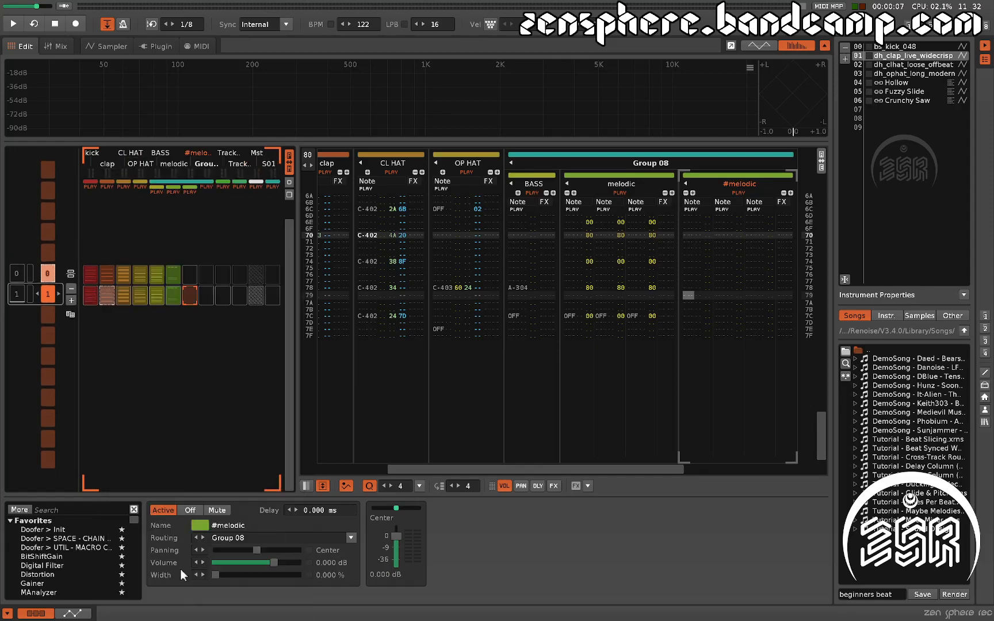
pyautogui.rightClick(108, 290)
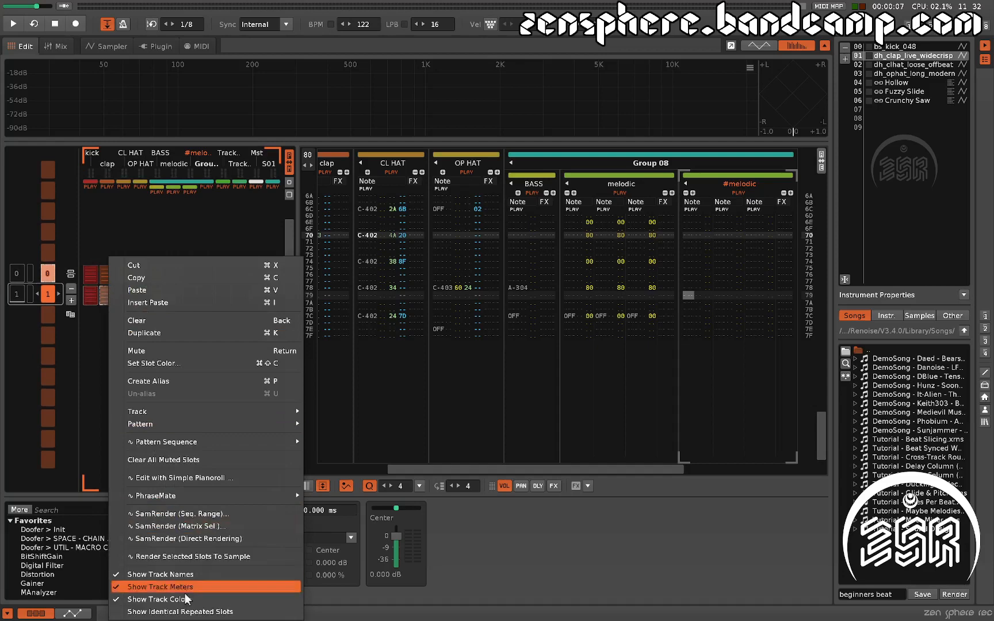
pyautogui.click(180, 610)
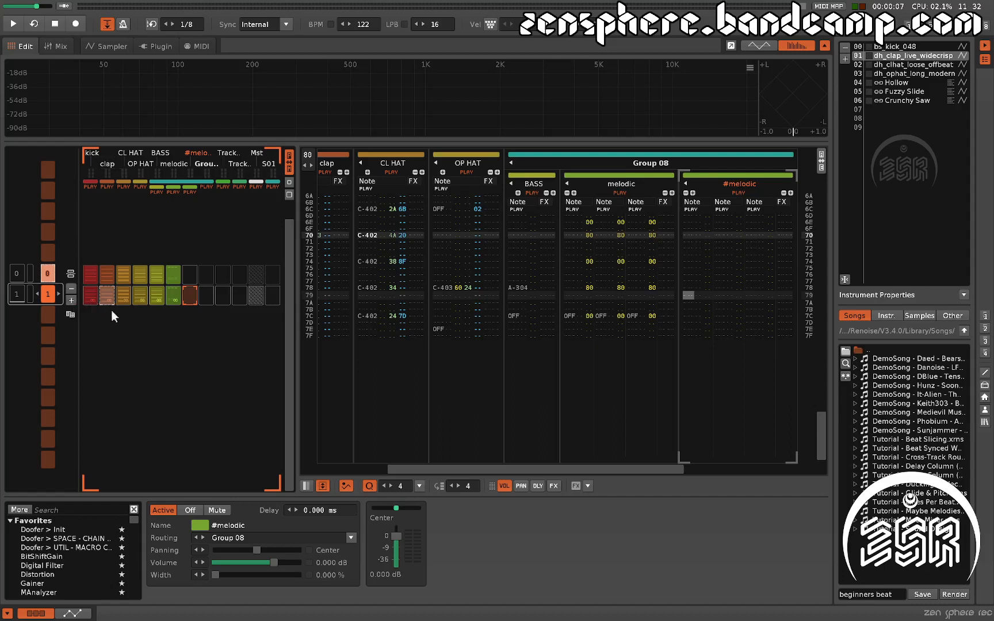
# Clone pattern 1 repeatedly until the sequence runs up to pattern 15, and look through the resulting sequence.
pyautogui.click(69, 314)
pyautogui.click(69, 315)
pyautogui.click(69, 314)
pyautogui.click(68, 314)
pyautogui.click(68, 314)
pyautogui.click(68, 314)
pyautogui.click(68, 314)
pyautogui.click(68, 315)
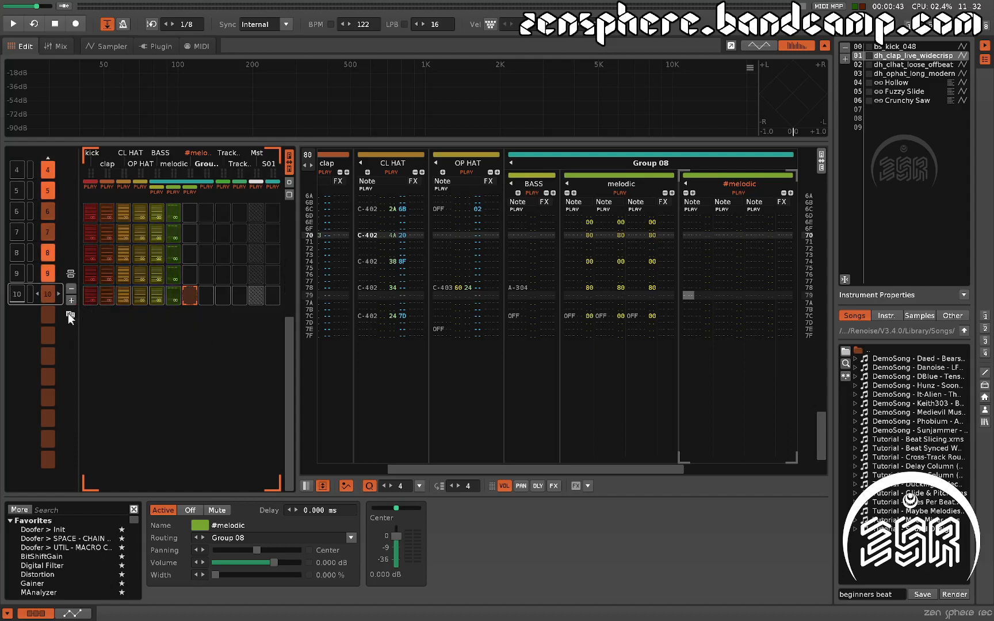
pyautogui.click(68, 314)
pyautogui.click(68, 314)
pyautogui.click(68, 314)
pyautogui.click(68, 314)
pyautogui.scroll(4, 172, 307)
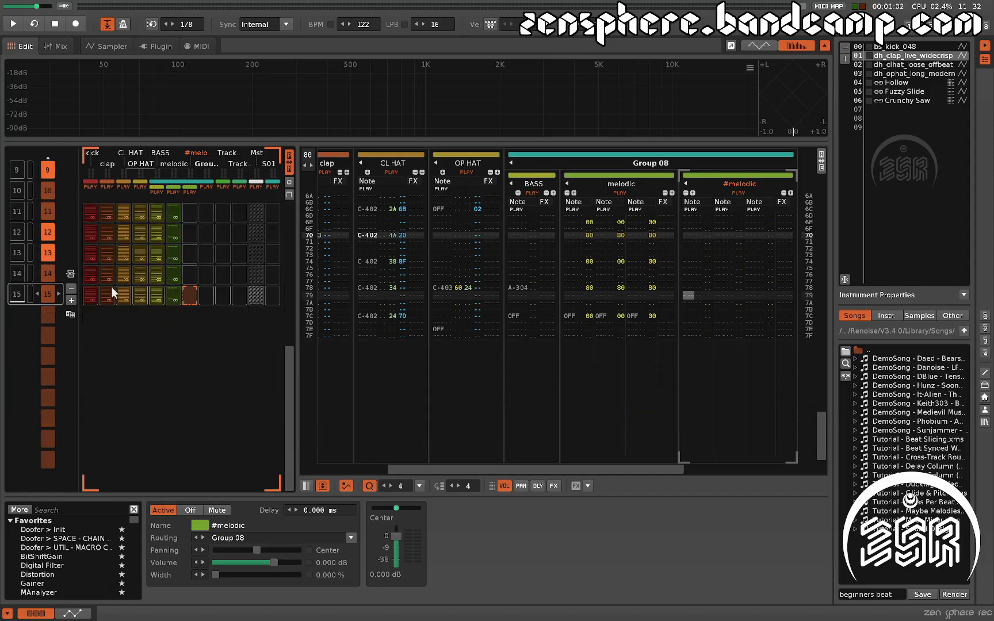
pyautogui.scroll(3, 167, 292)
pyautogui.scroll(-7, 167, 292)
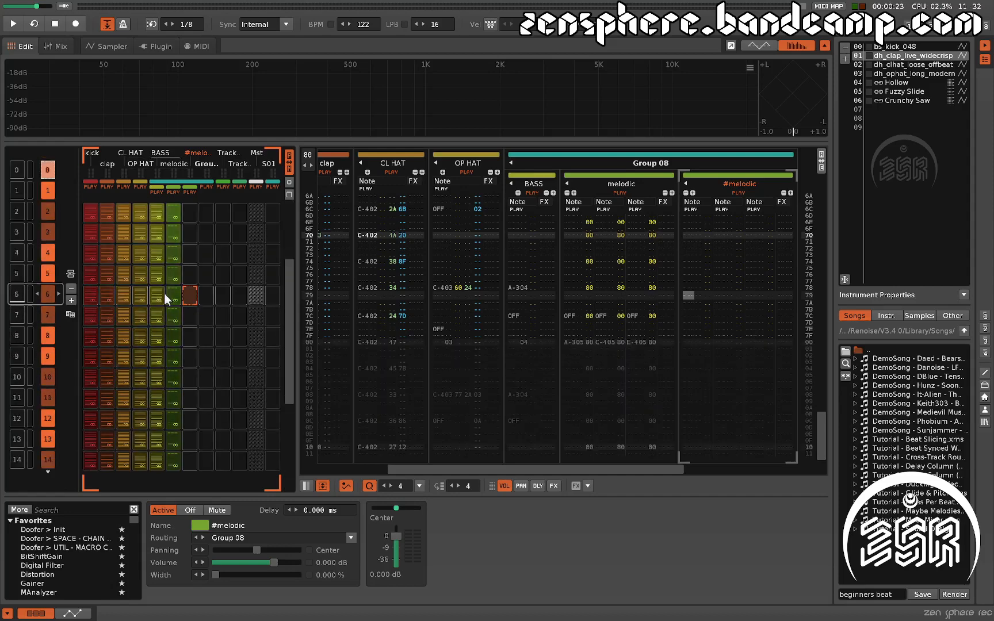
pyautogui.scroll(15, 106, 299)
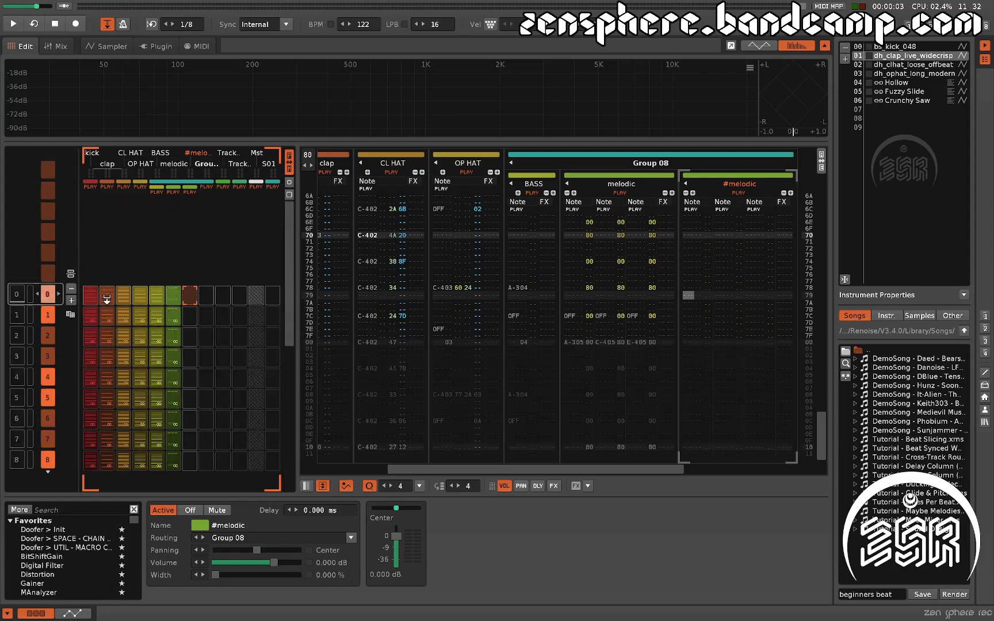
pyautogui.scroll(-15, 107, 300)
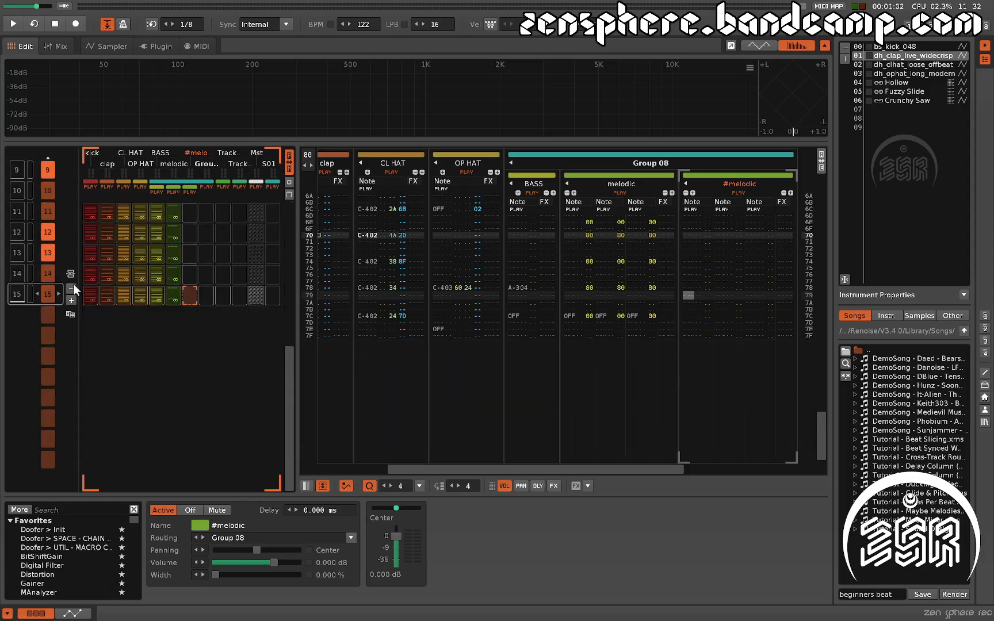
# Delete patterns 15 through 2 from the sequence, and clone pattern 1 once more and remove that clone too.
pyautogui.click(73, 287)
pyautogui.click(73, 287)
pyautogui.click(73, 288)
pyautogui.click(73, 287)
pyautogui.click(73, 288)
pyautogui.click(73, 287)
pyautogui.click(73, 288)
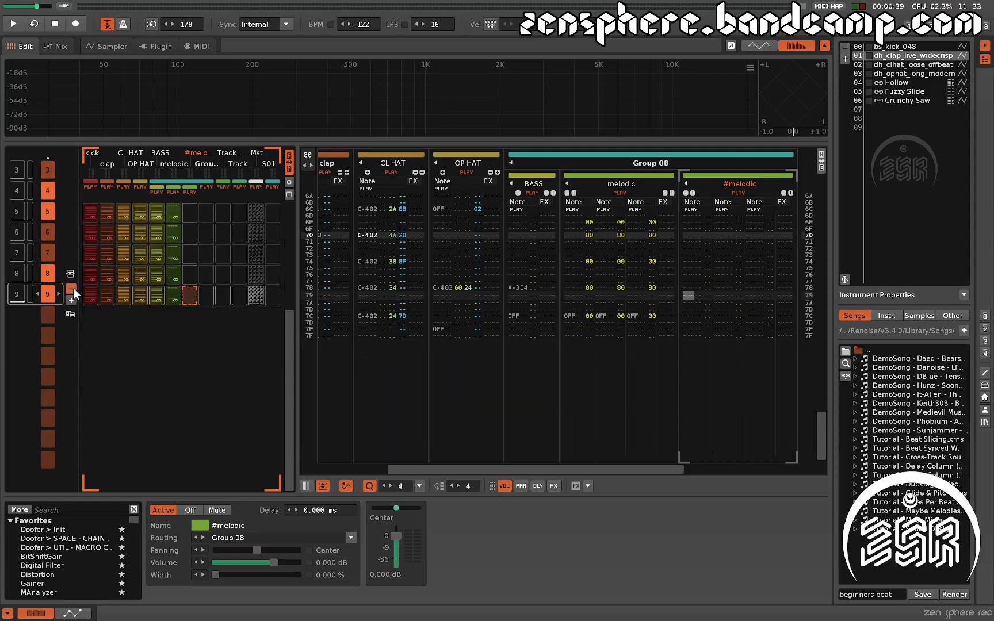
pyautogui.click(73, 288)
pyautogui.click(73, 287)
pyautogui.click(73, 287)
pyautogui.click(73, 288)
pyautogui.click(73, 287)
pyautogui.click(73, 288)
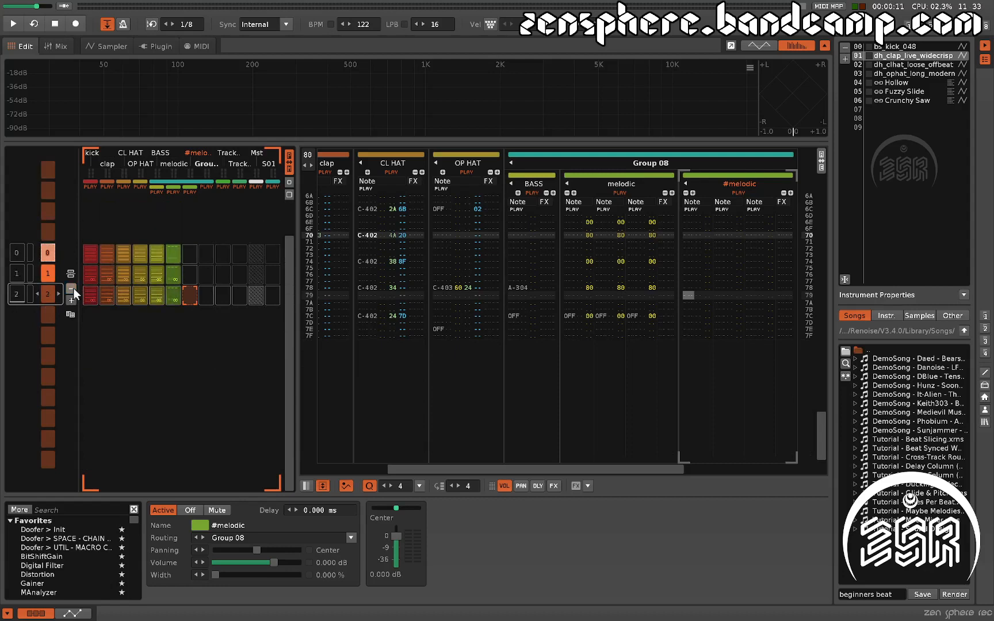
pyautogui.click(73, 288)
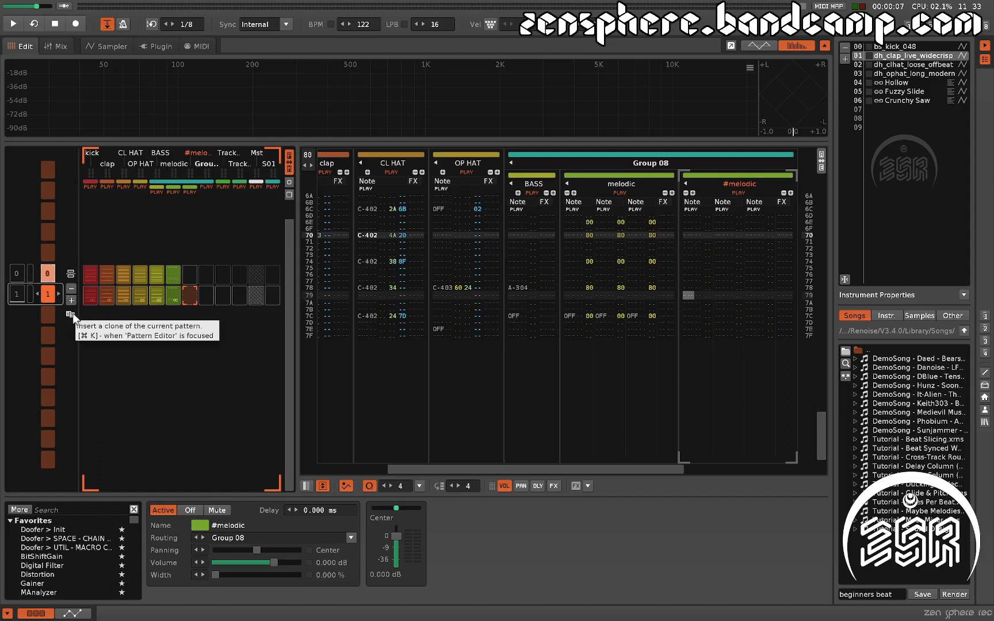
pyautogui.click(71, 314)
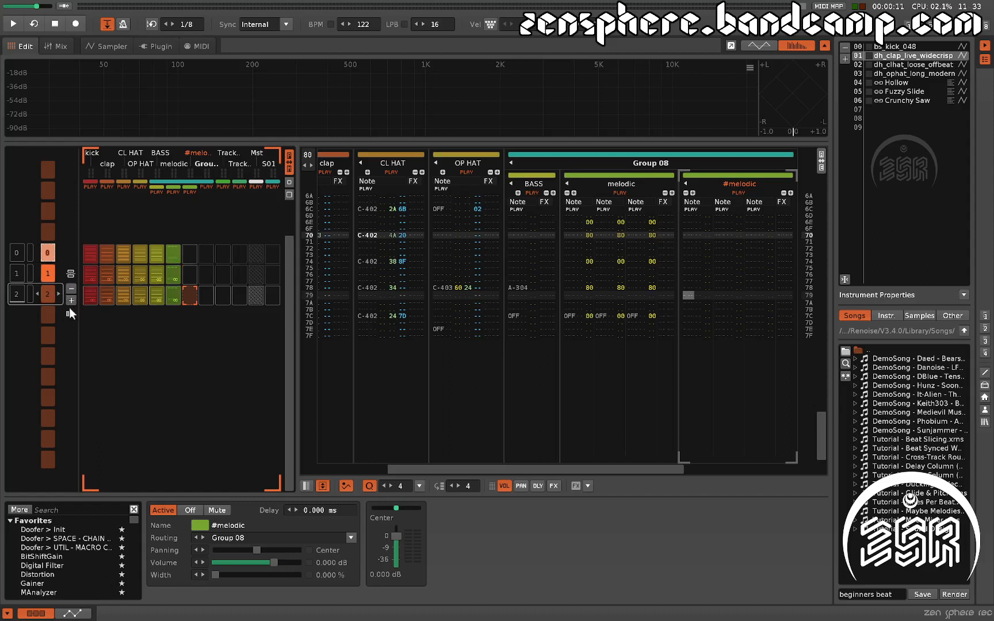
pyautogui.click(72, 288)
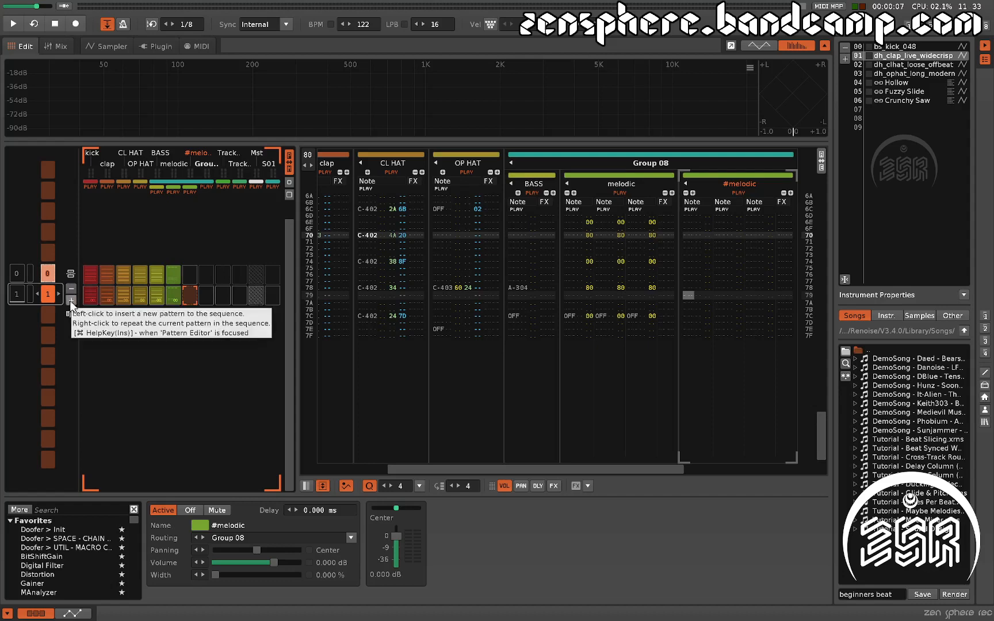
# Repeat pattern 1 three times in the sequence without creating new pattern numbers.
pyautogui.click(71, 304)
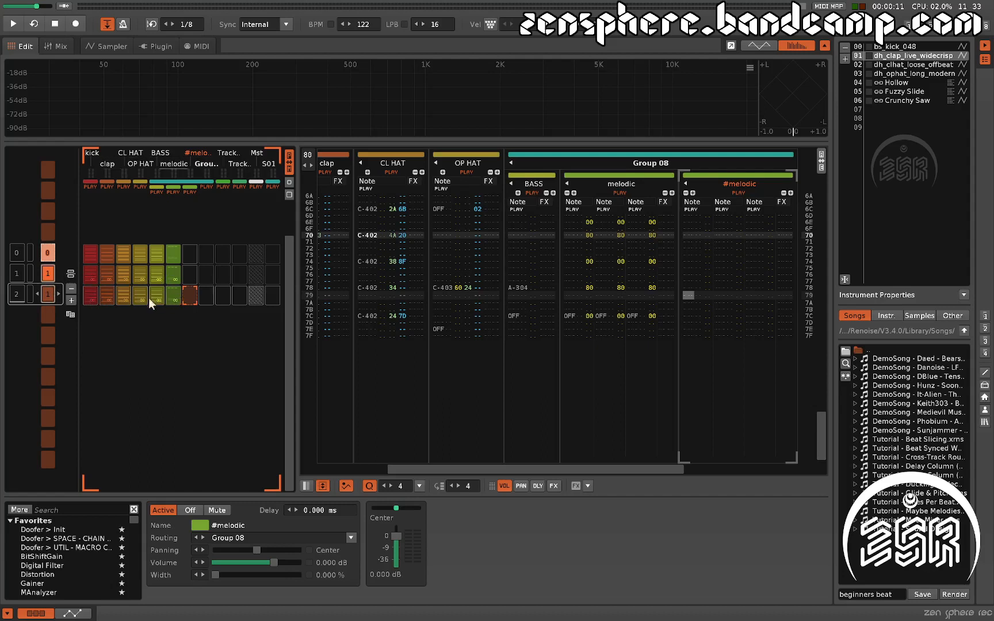
pyautogui.click(71, 300)
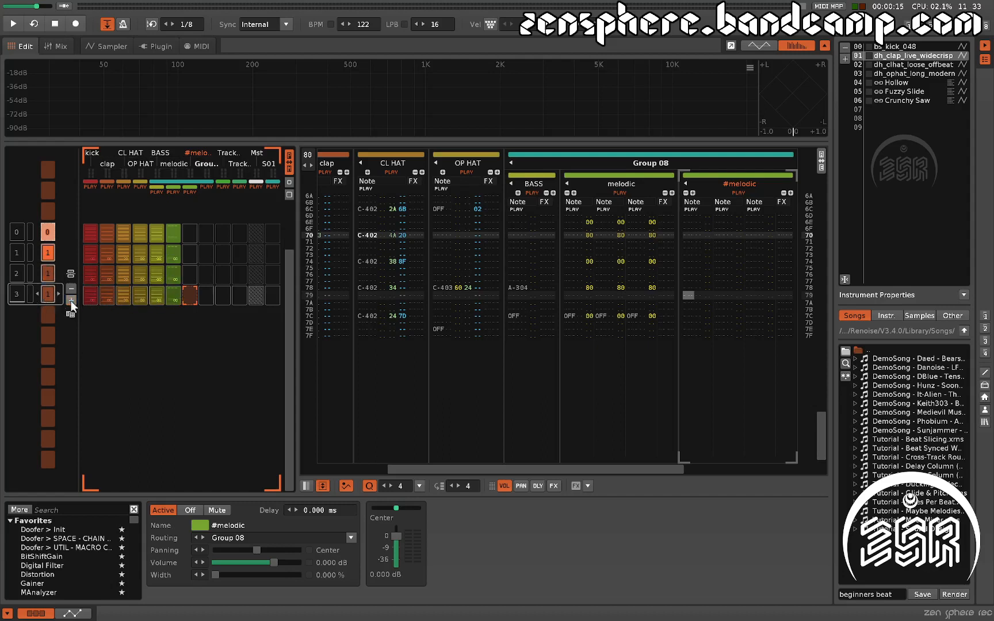
pyautogui.click(71, 300)
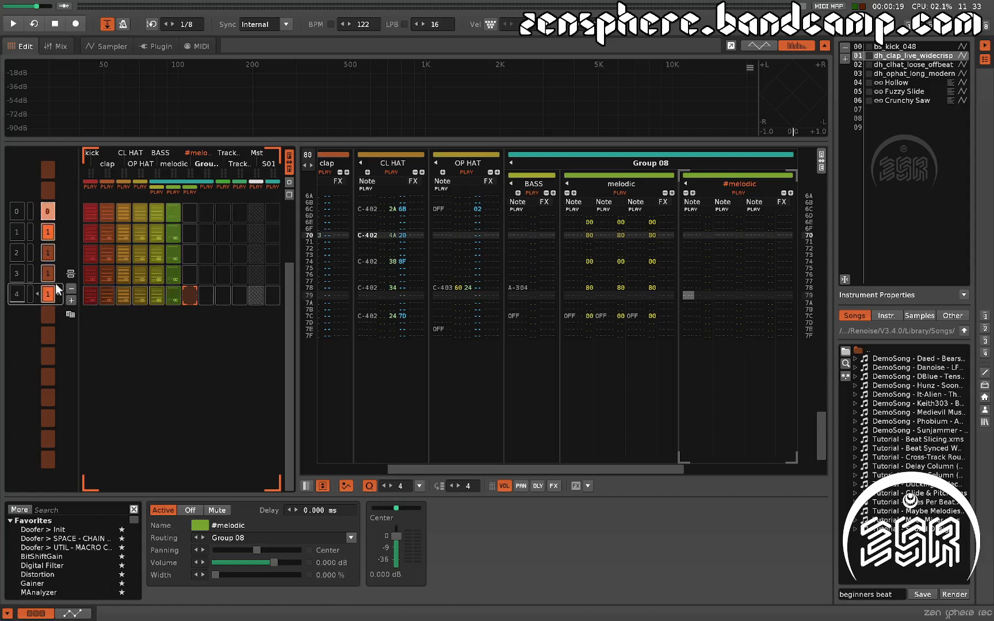
# Repeat pattern 0 twice after its first slot in the sequence, and return to sequence position 0.
pyautogui.scroll(4, 55, 283)
pyautogui.click(71, 300)
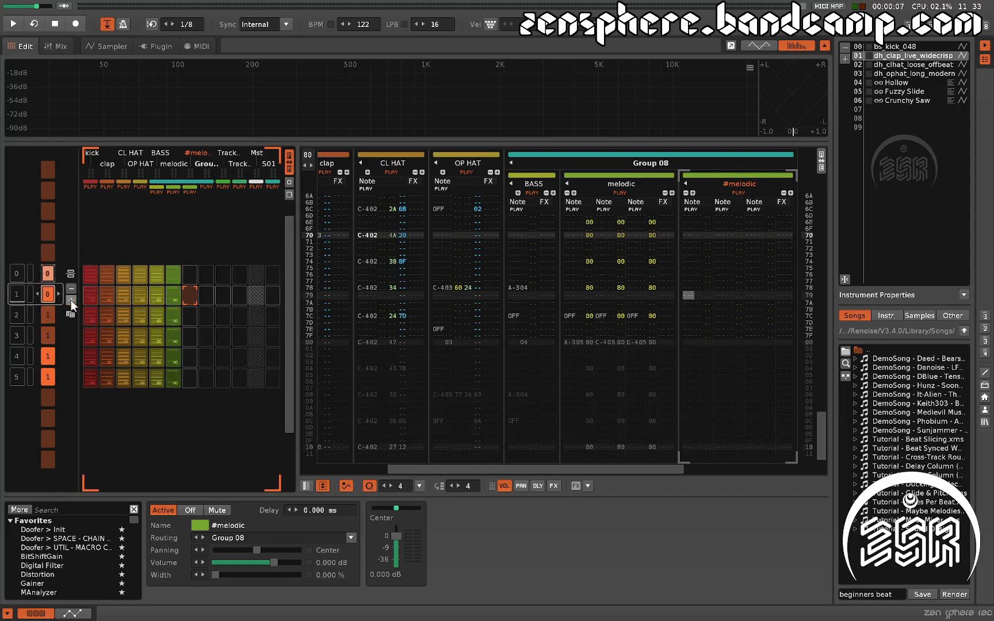
pyautogui.click(71, 299)
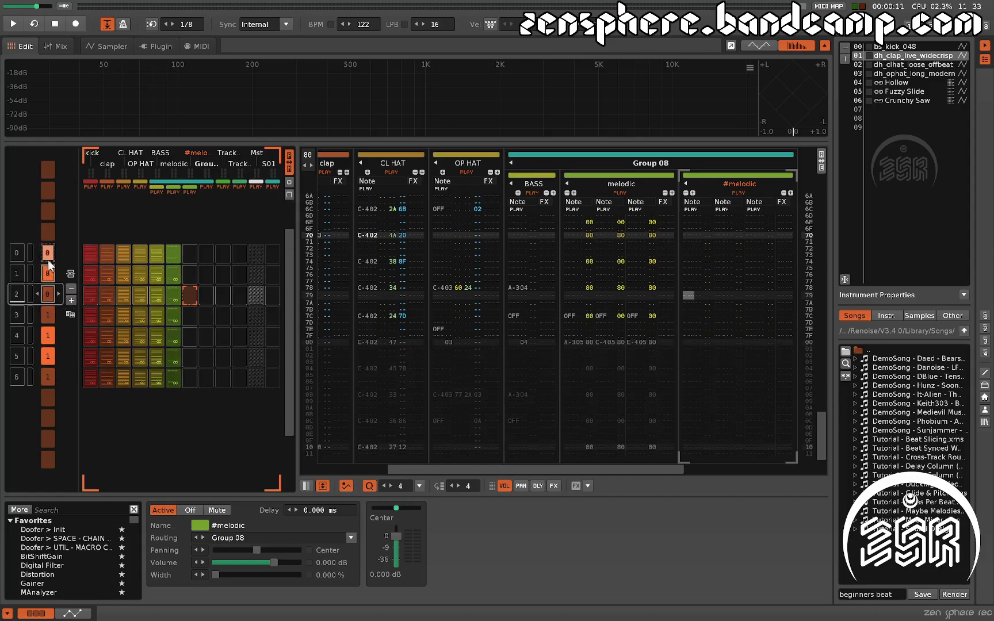
pyautogui.scroll(2, 50, 303)
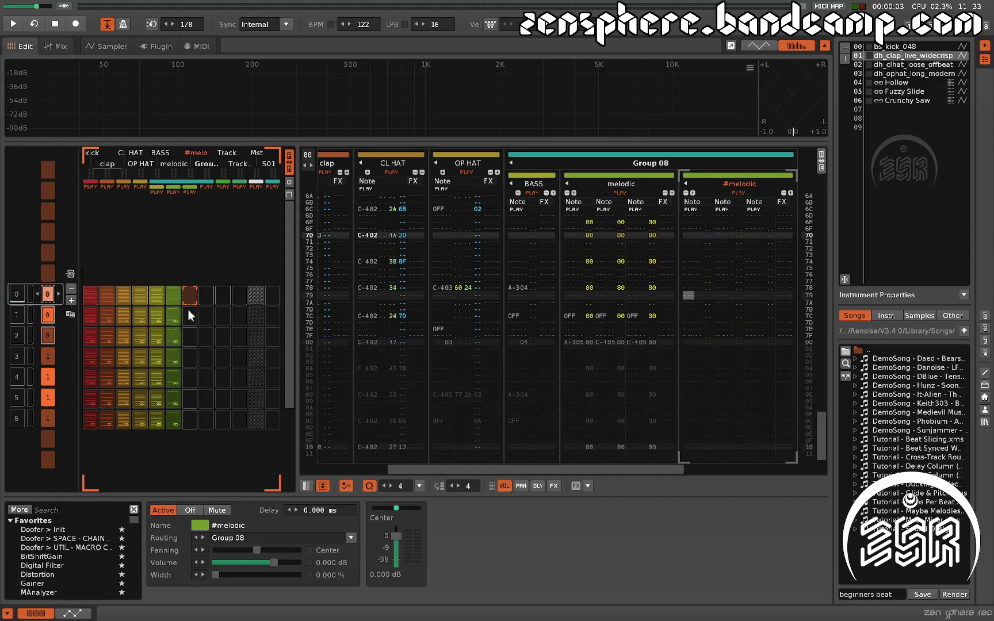
pyautogui.click(54, 313)
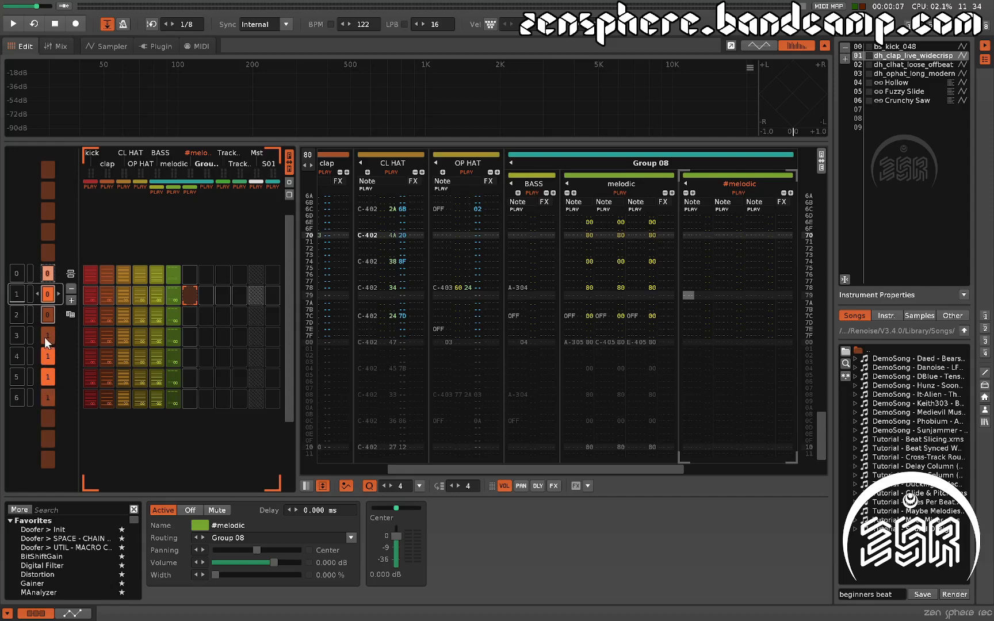
pyautogui.scroll(1, 47, 336)
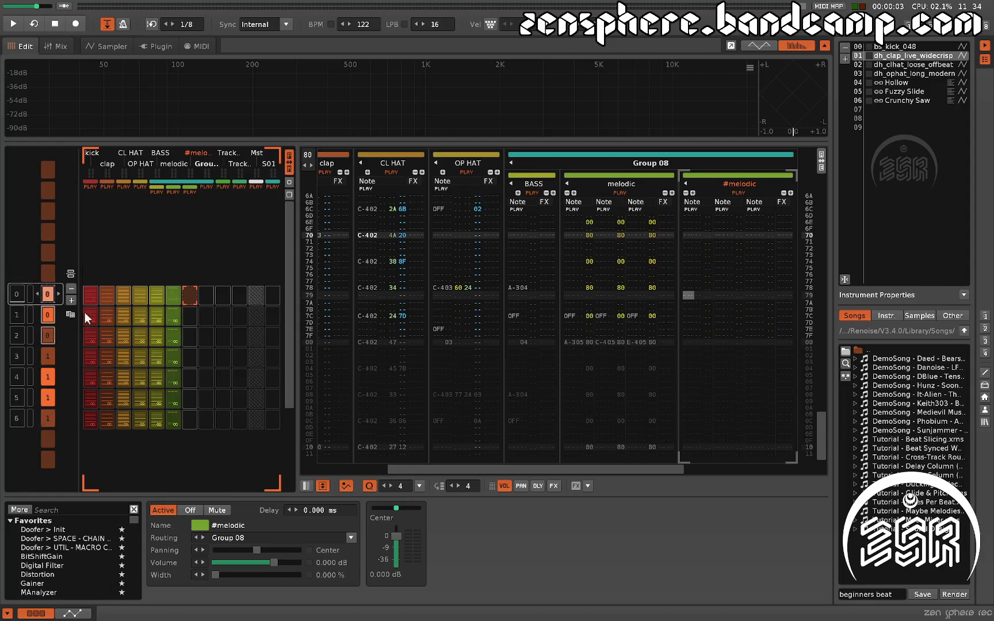
# Clear the kick block at sequence position 0 and undo the clearing.
pyautogui.click(90, 294)
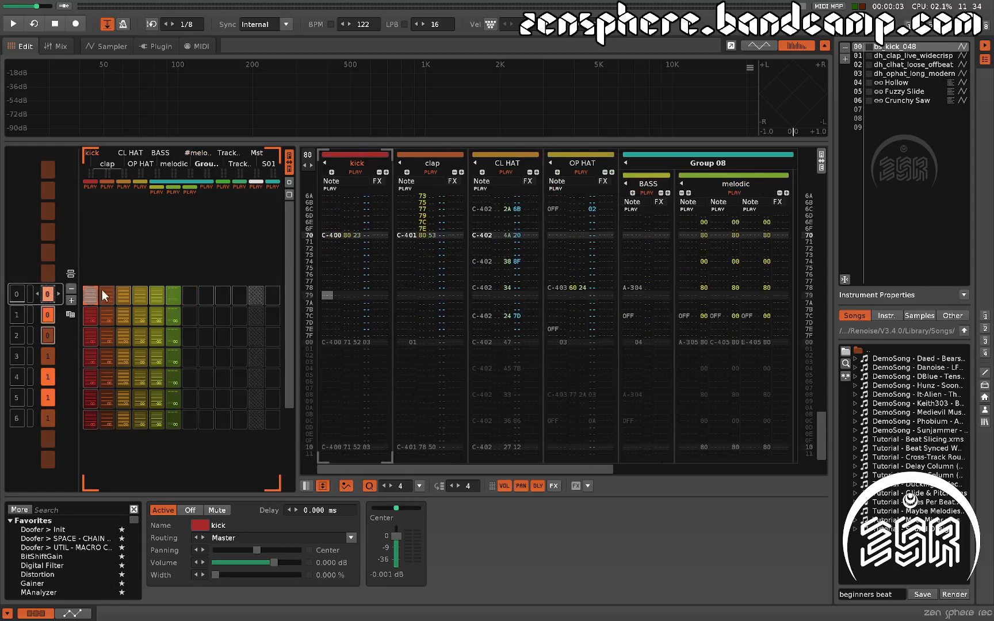
pyautogui.press('Delete')
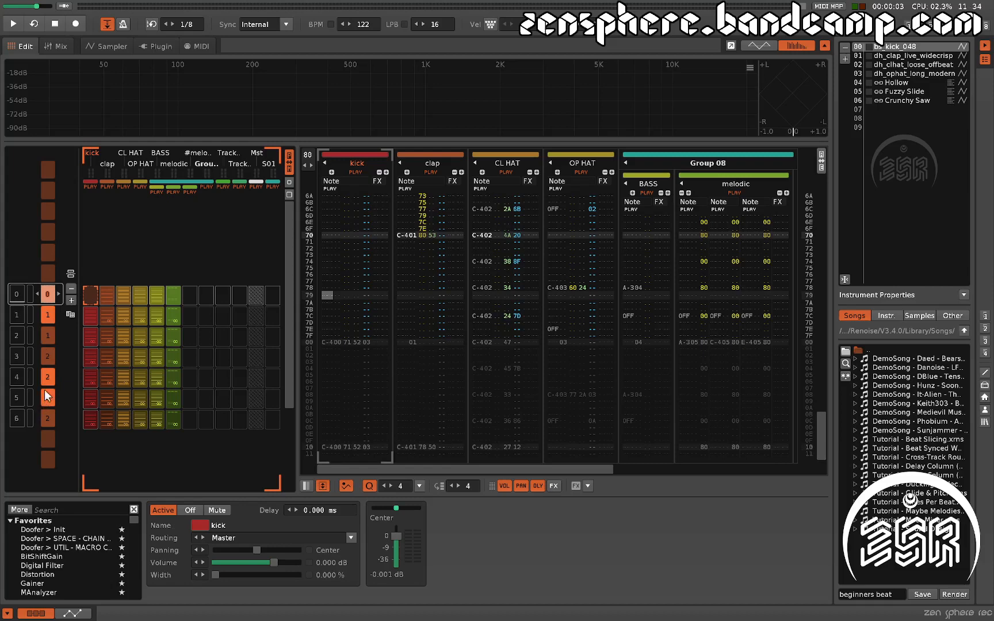
pyautogui.hotkey('ctrl', 'z')
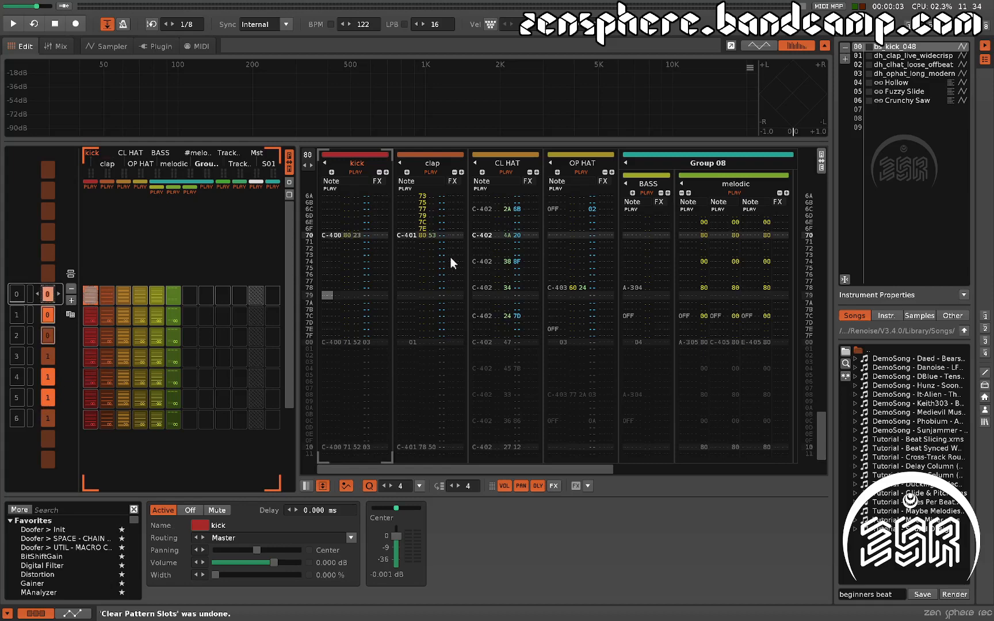
# Delete the kick notes at lines 00, 10 and 20 of pattern 0 and play the sequence back.
pyautogui.click(360, 248)
pyautogui.press('space')
pyautogui.press('space')
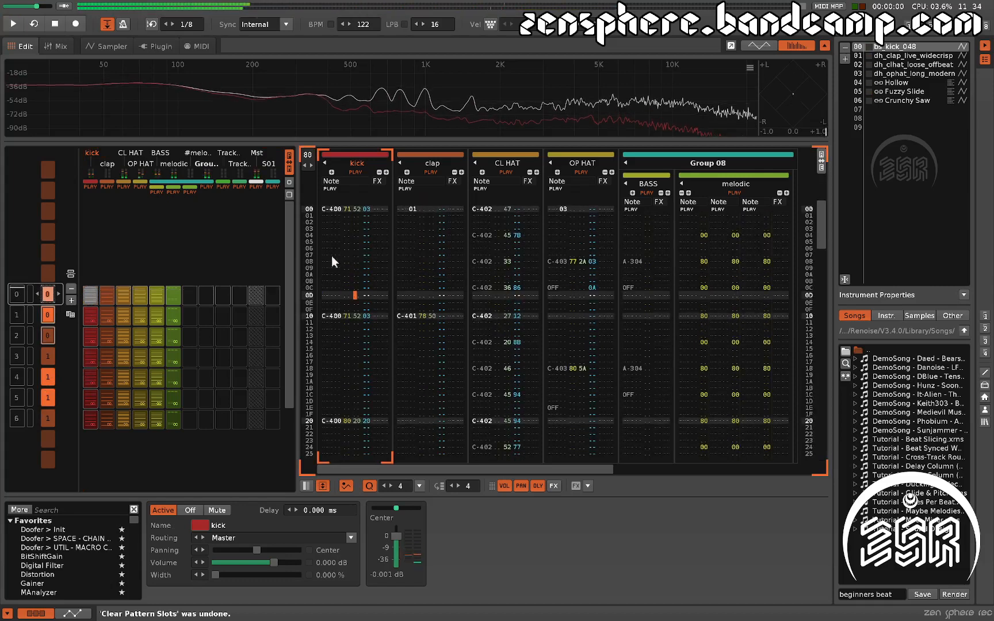
pyautogui.moveTo(332, 258); pyautogui.dragTo(330, 171)
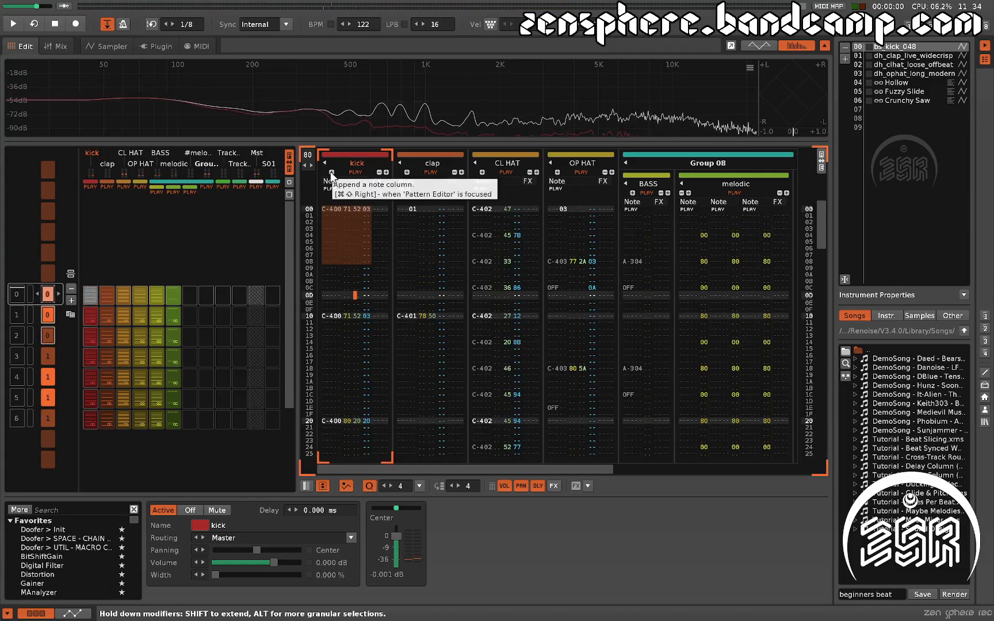
pyautogui.moveTo(336, 260); pyautogui.dragTo(355, 366)
pyautogui.press('Delete')
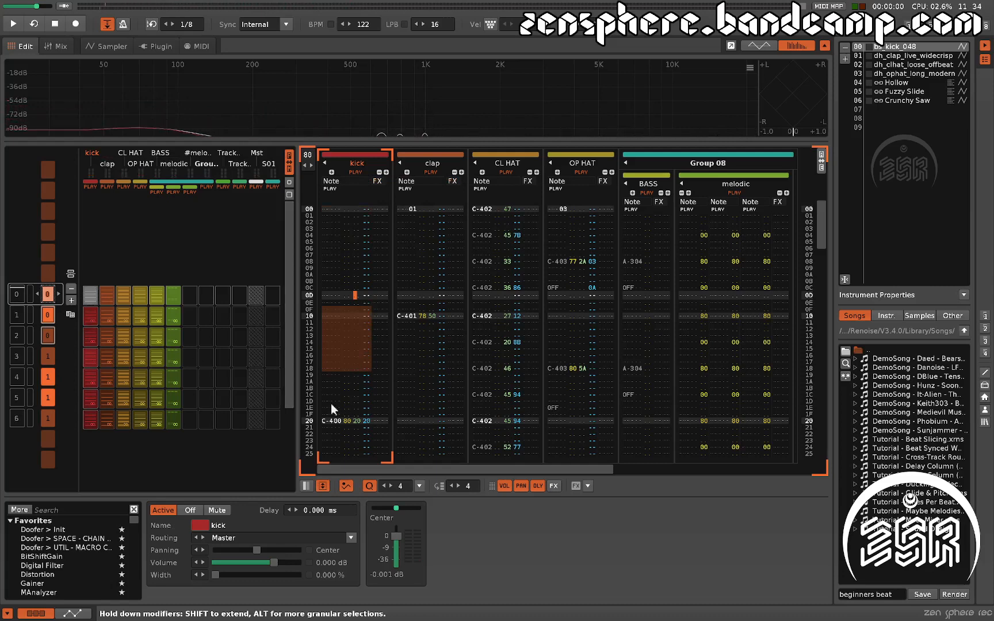
pyautogui.moveTo(331, 401); pyautogui.dragTo(352, 432)
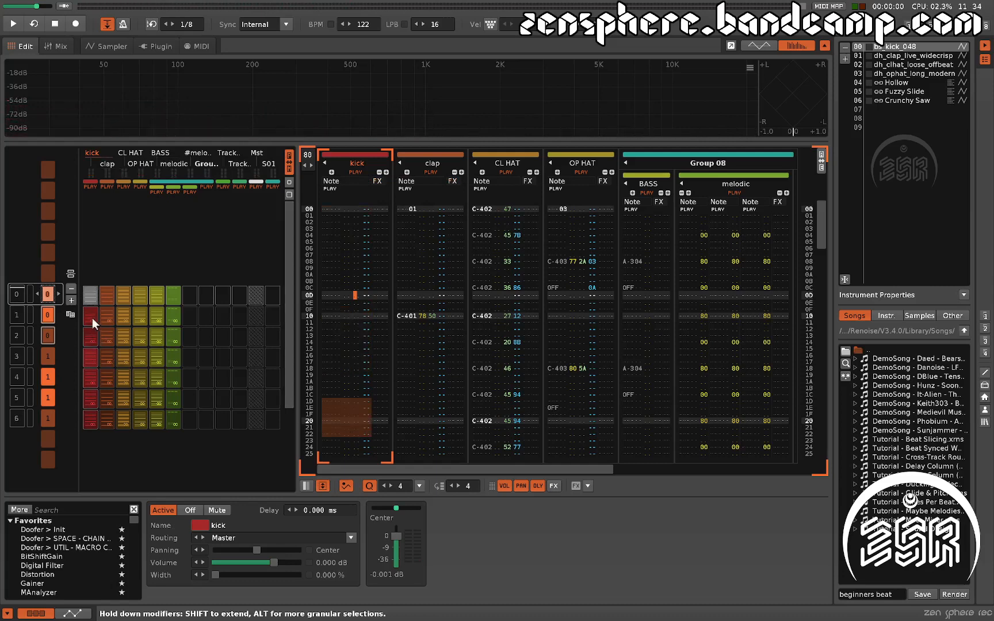
pyautogui.press('space')
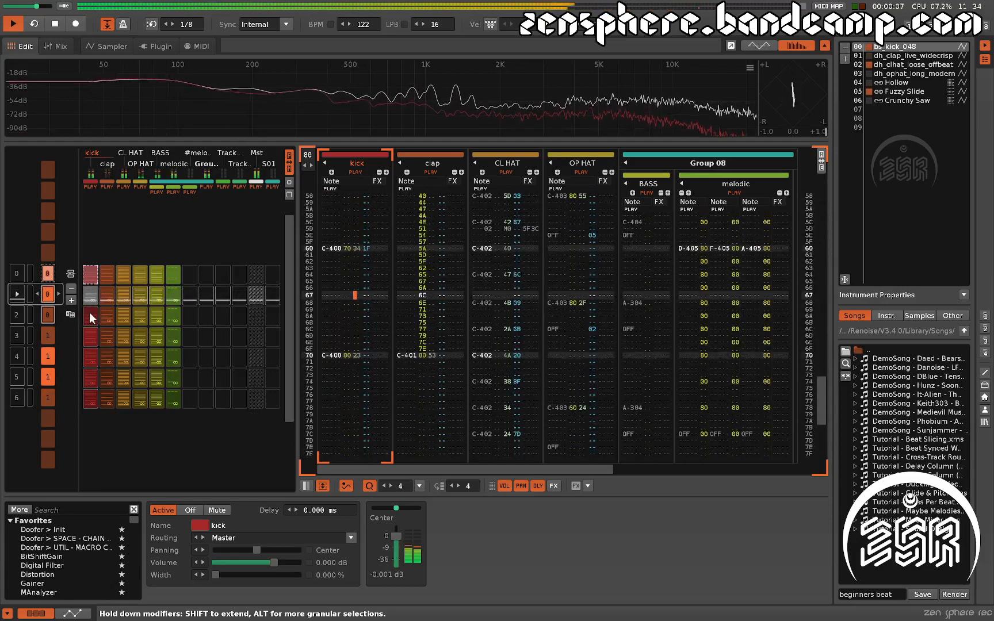
pyautogui.press('space')
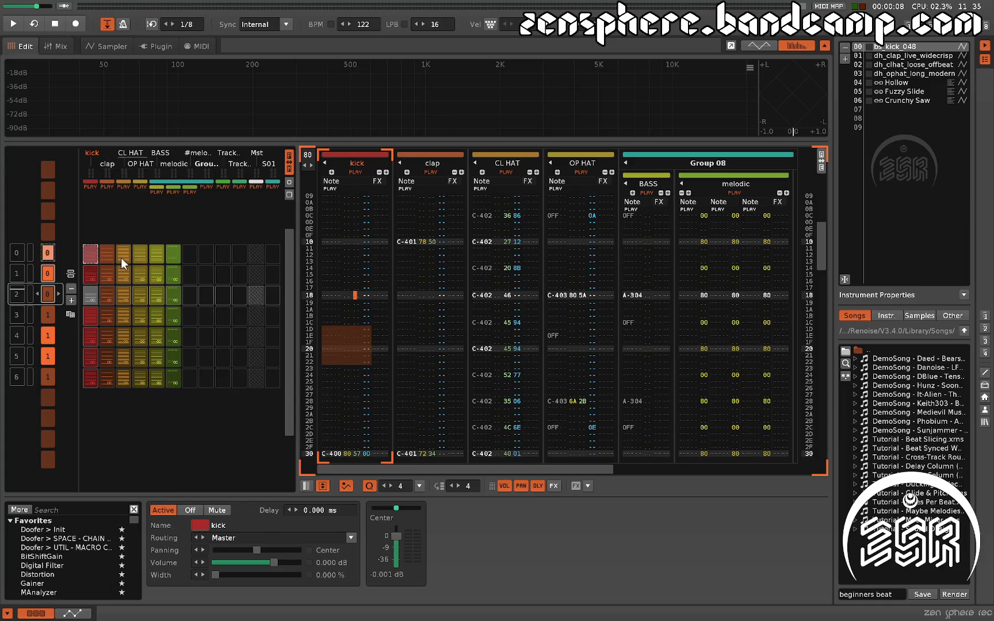
pyautogui.click(124, 275)
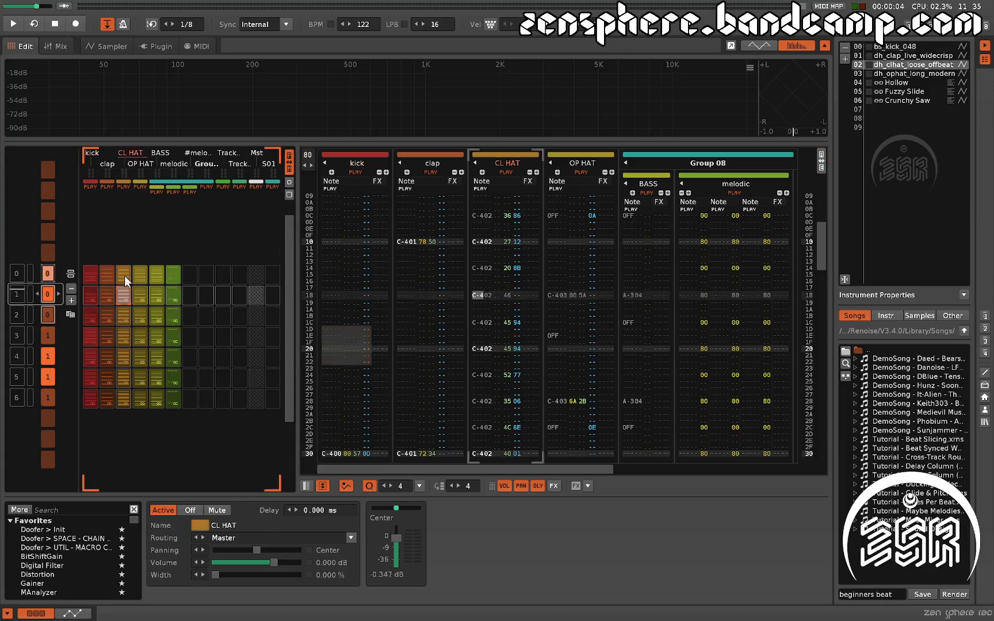
pyautogui.rightClick(124, 295)
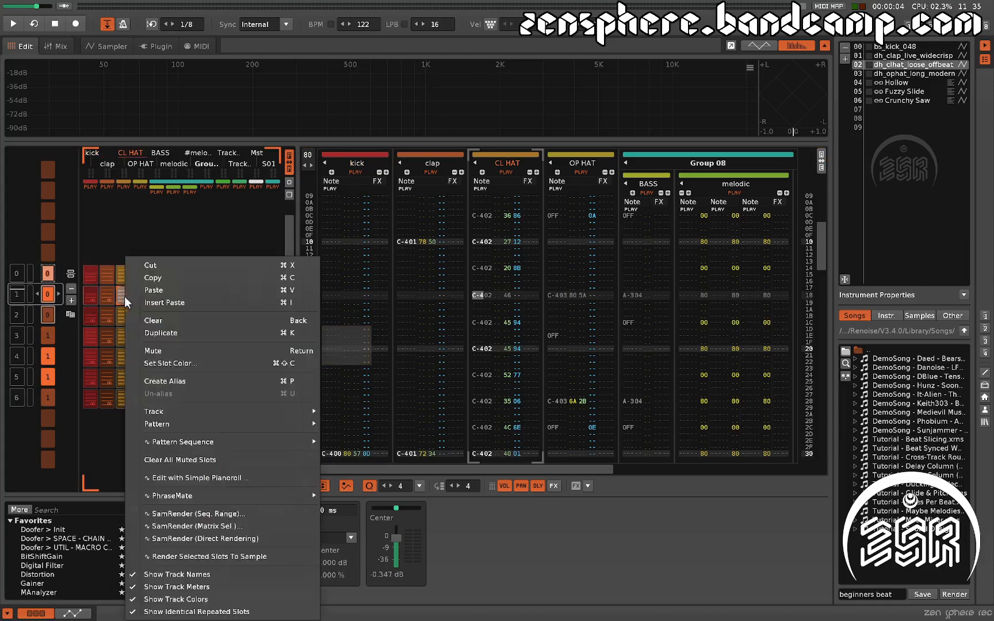
pyautogui.click(121, 296)
pyautogui.rightClick(119, 292)
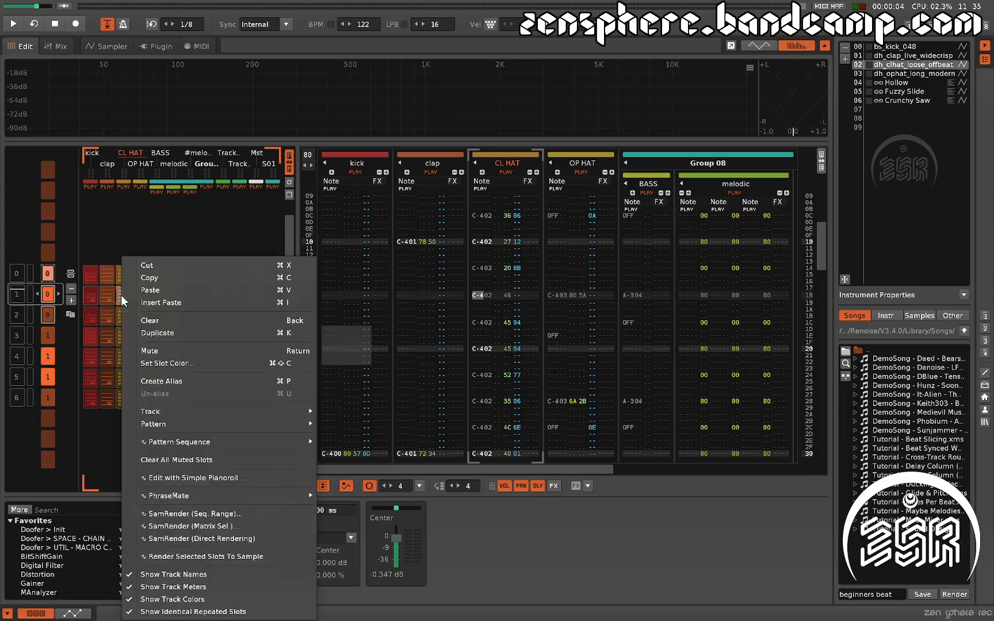
pyautogui.click(204, 380)
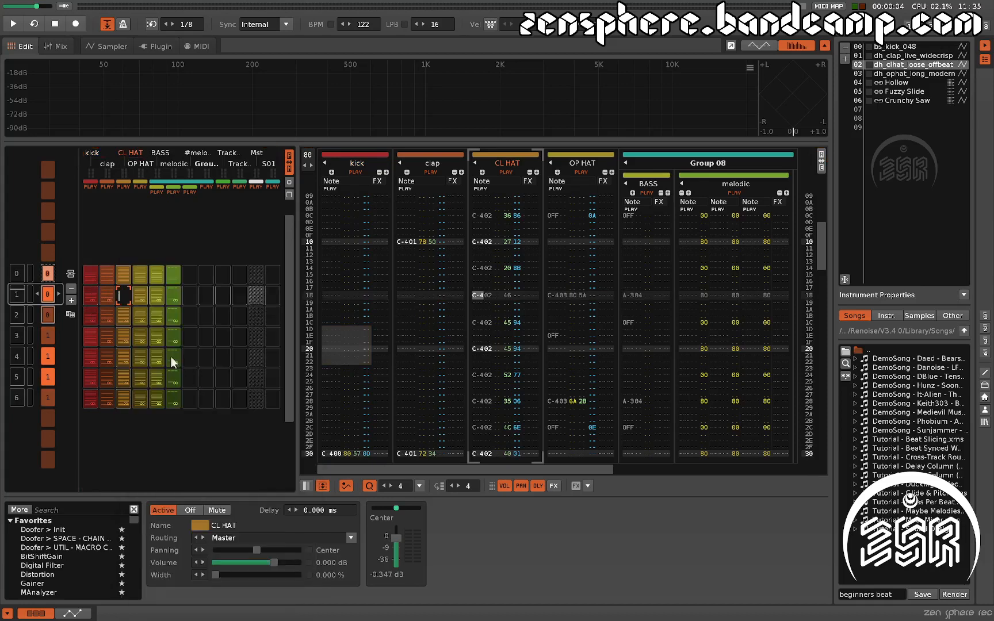
pyautogui.click(126, 297)
# Delete all slots from the sequence except the first one with pattern 0.
pyautogui.click(70, 288)
pyautogui.click(69, 290)
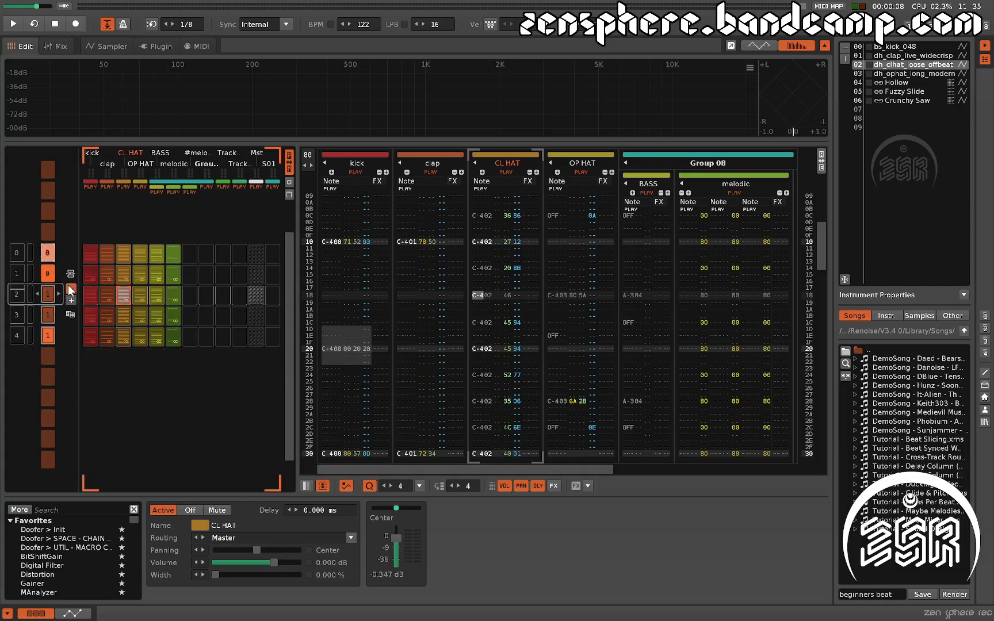
pyautogui.click(70, 290)
pyautogui.click(70, 290)
pyautogui.click(70, 290)
pyautogui.click(71, 289)
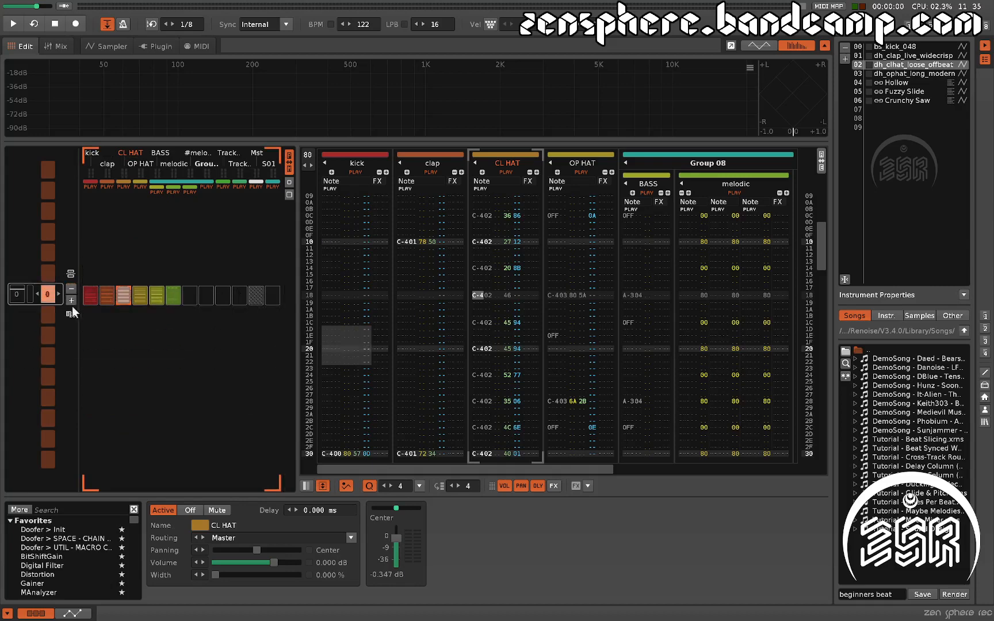
# Insert an empty pattern 1 after pattern 0 and copy the kick through melodic blocks into it.
pyautogui.click(71, 301)
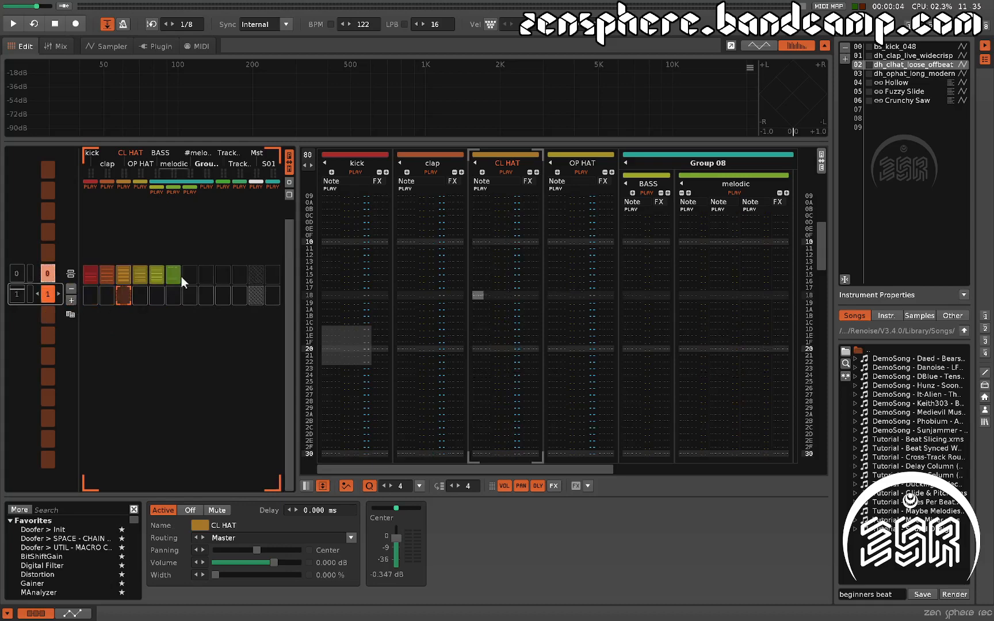
pyautogui.moveTo(173, 276); pyautogui.dragTo(173, 296)
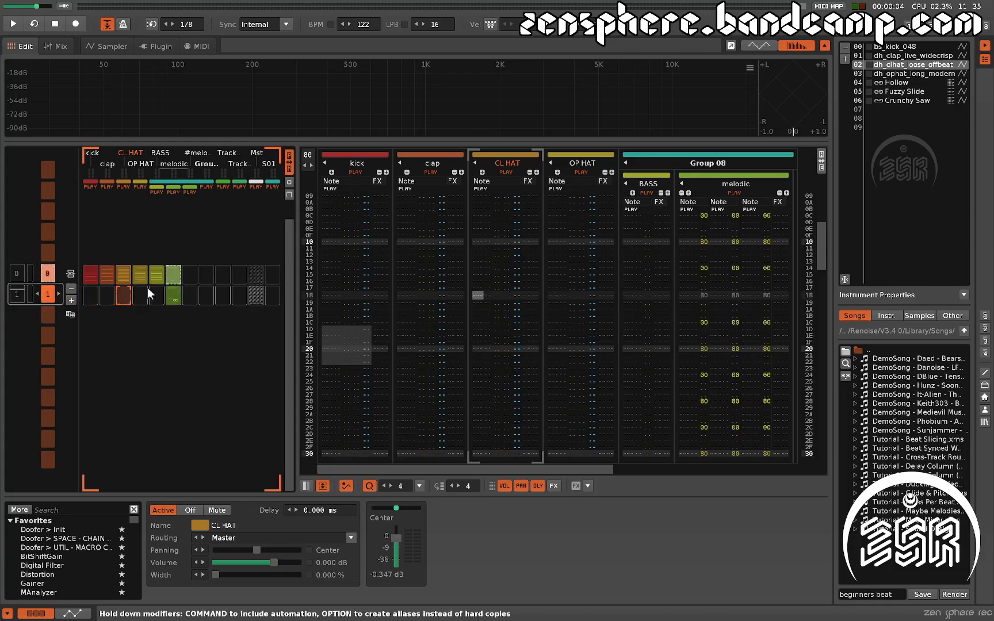
pyautogui.moveTo(92, 278); pyautogui.dragTo(158, 292)
# Make the CL HAT block in pattern 1 an alias of pattern 0.
pyautogui.click(124, 296)
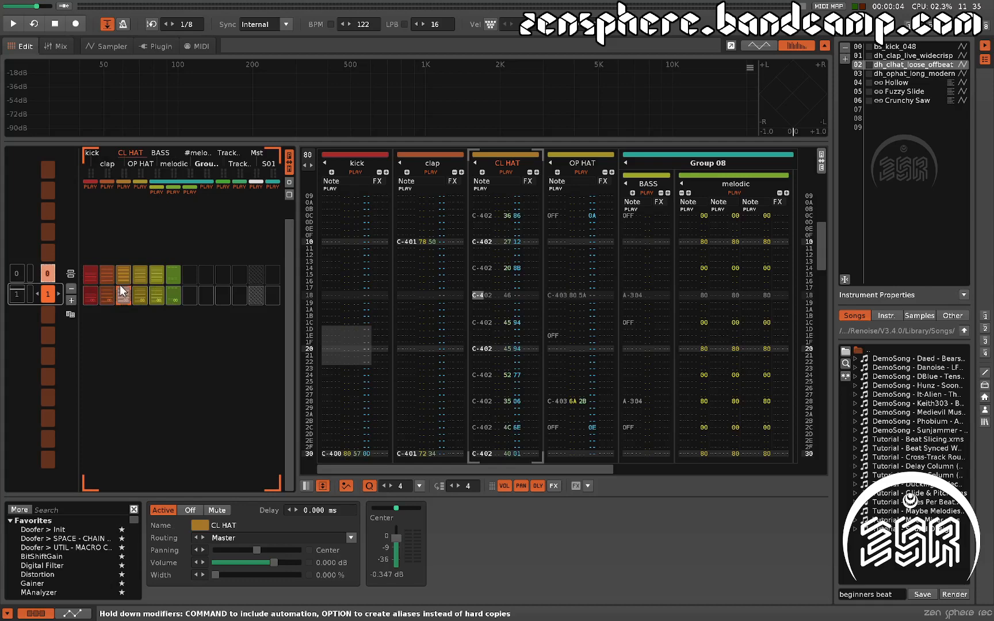
pyautogui.doubleClick(120, 286)
pyautogui.write('0')
pyautogui.press('Return')
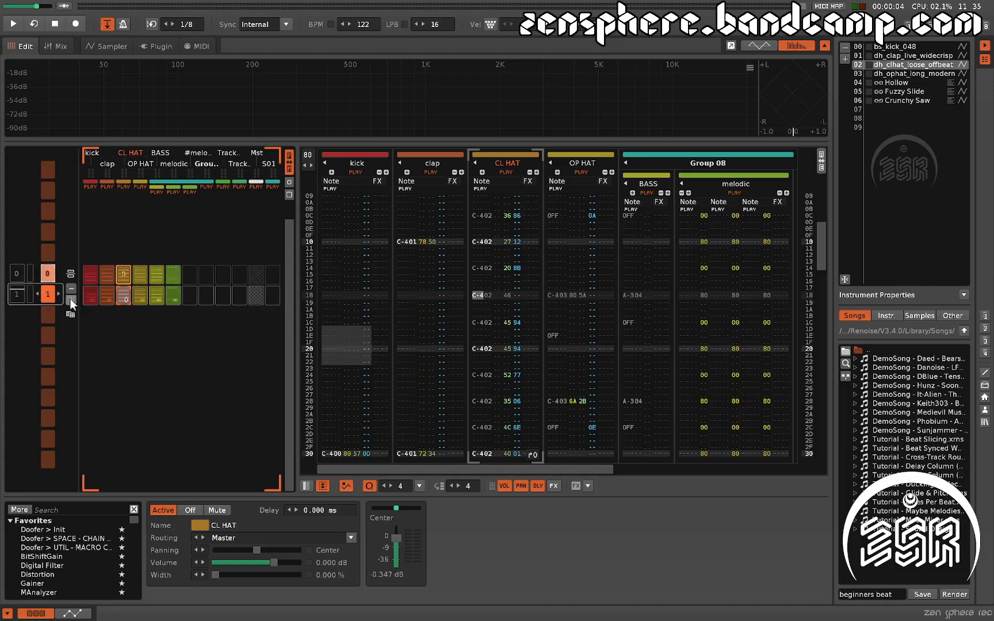
# Clone pattern 1 twice, as patterns 2 and 3, and step through the CL HAT alias blocks.
pyautogui.click(70, 313)
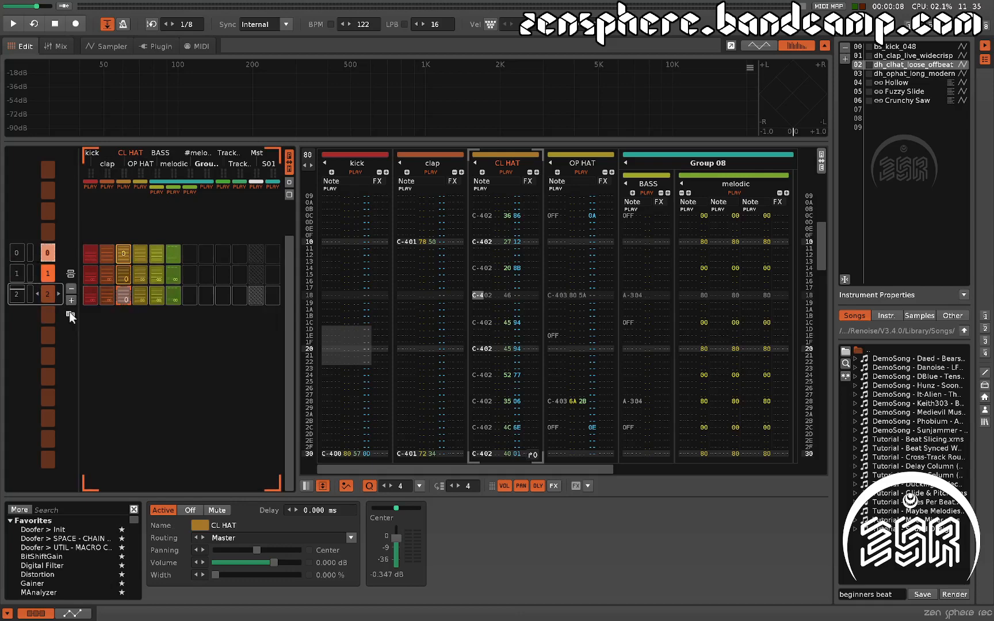
pyautogui.click(70, 313)
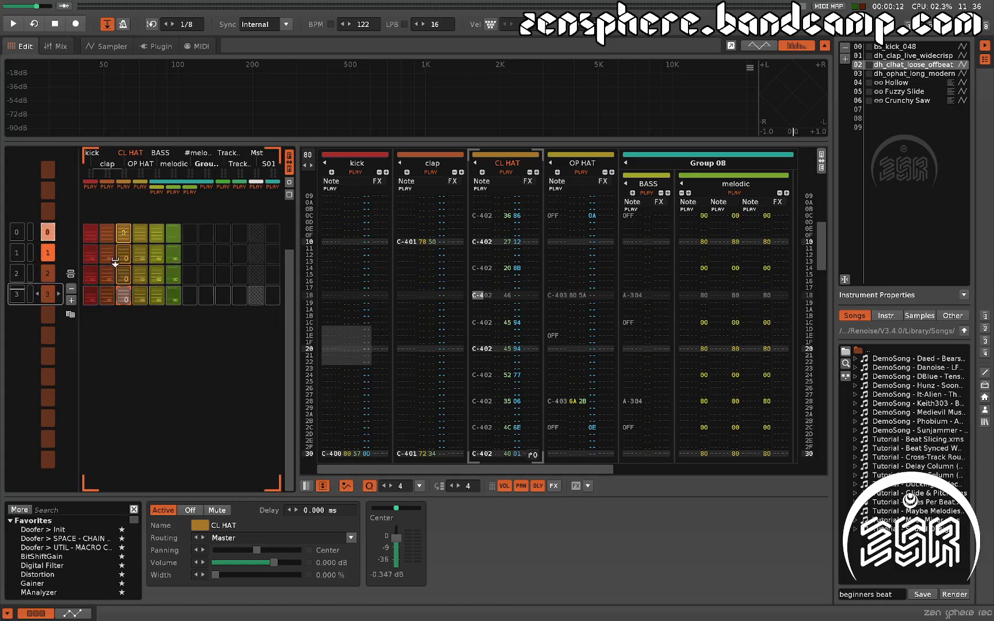
pyautogui.scroll(3, 128, 290)
pyautogui.scroll(-2, 127, 293)
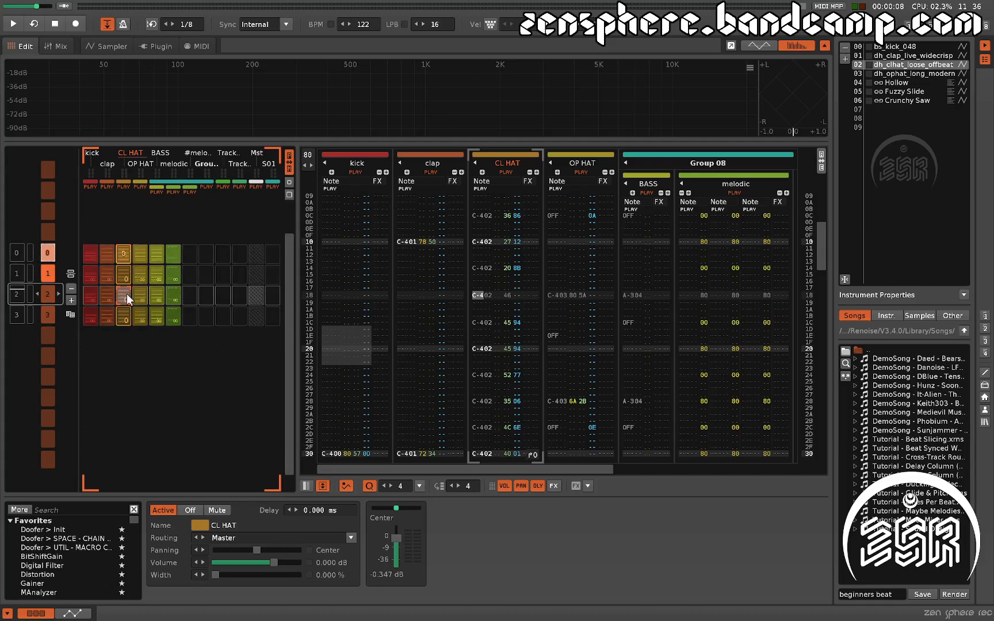
pyautogui.scroll(-1, 155, 300)
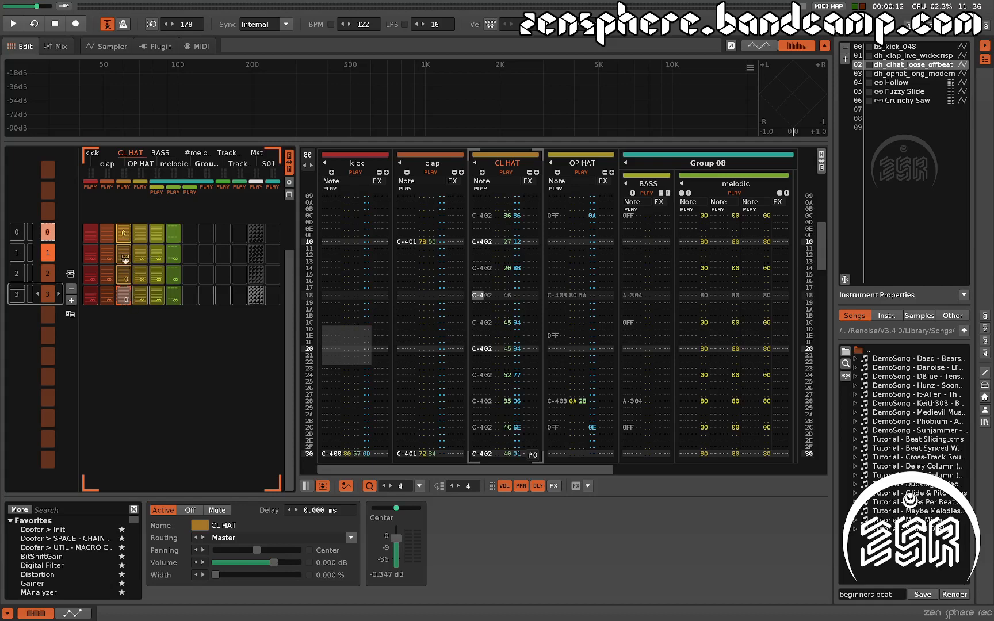
# Insert three empty patterns after pattern 3 and copy the existing track blocks into pattern 4, starting with CL HAT.
pyautogui.click(71, 300)
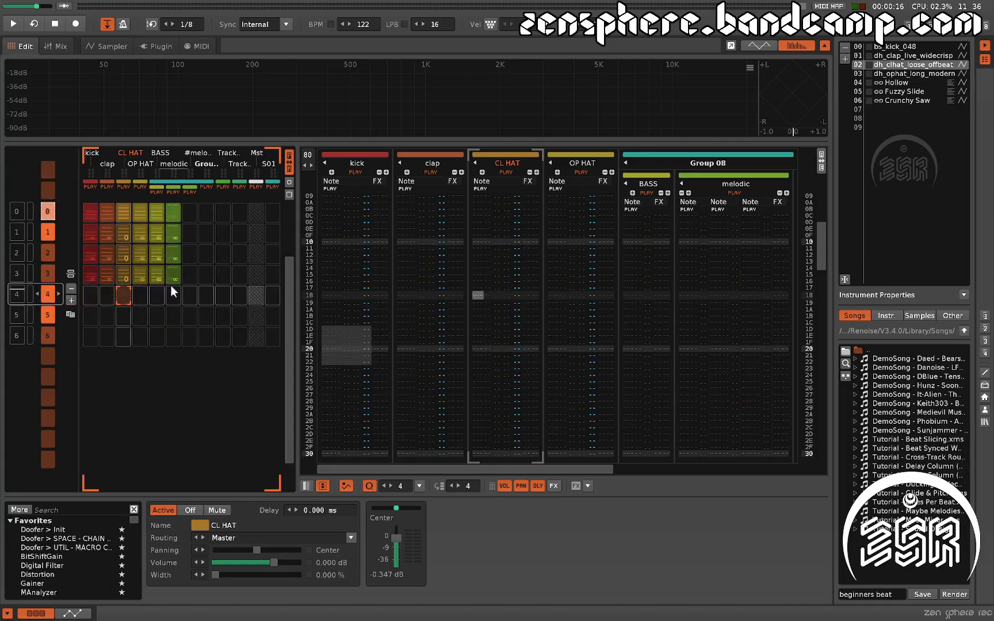
pyautogui.scroll(1, 102, 311)
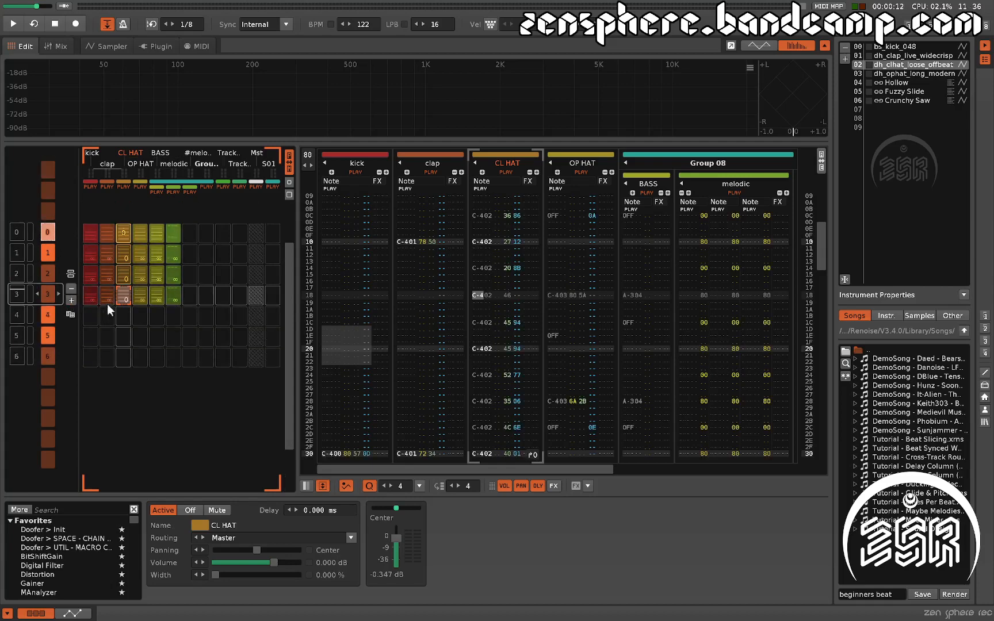
pyautogui.moveTo(126, 228); pyautogui.dragTo(128, 315)
pyautogui.click(139, 233)
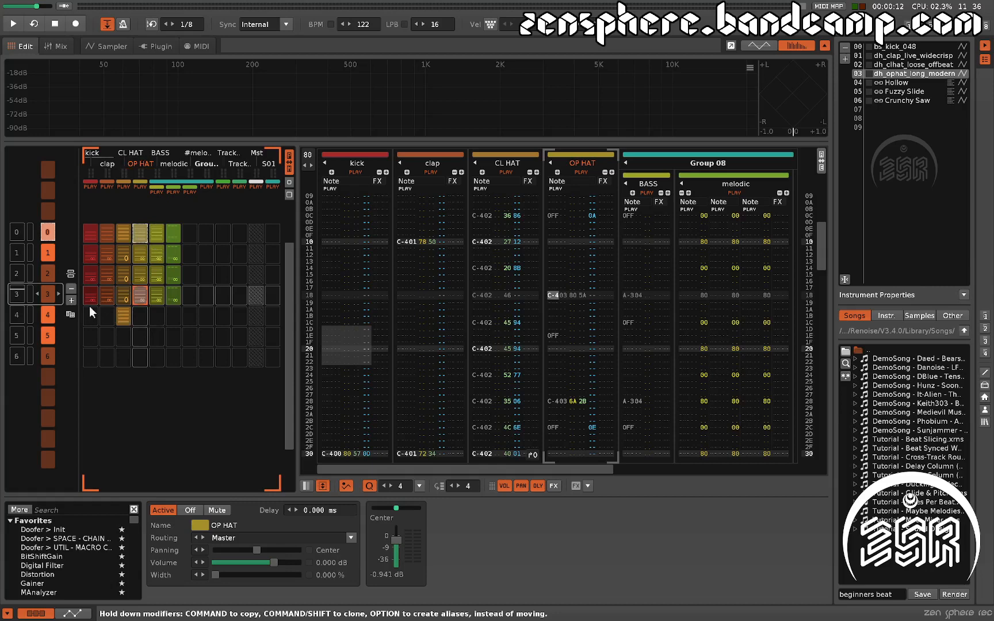
pyautogui.moveTo(89, 300)
pyautogui.mouseDown()
pyautogui.moveTo(91, 313)
pyautogui.moveTo(140, 302)
pyautogui.moveTo(143, 310)
pyautogui.moveTo(157, 300)
pyautogui.moveTo(160, 313)
pyautogui.moveTo(173, 299)
pyautogui.moveTo(172, 311)
pyautogui.mouseUp()
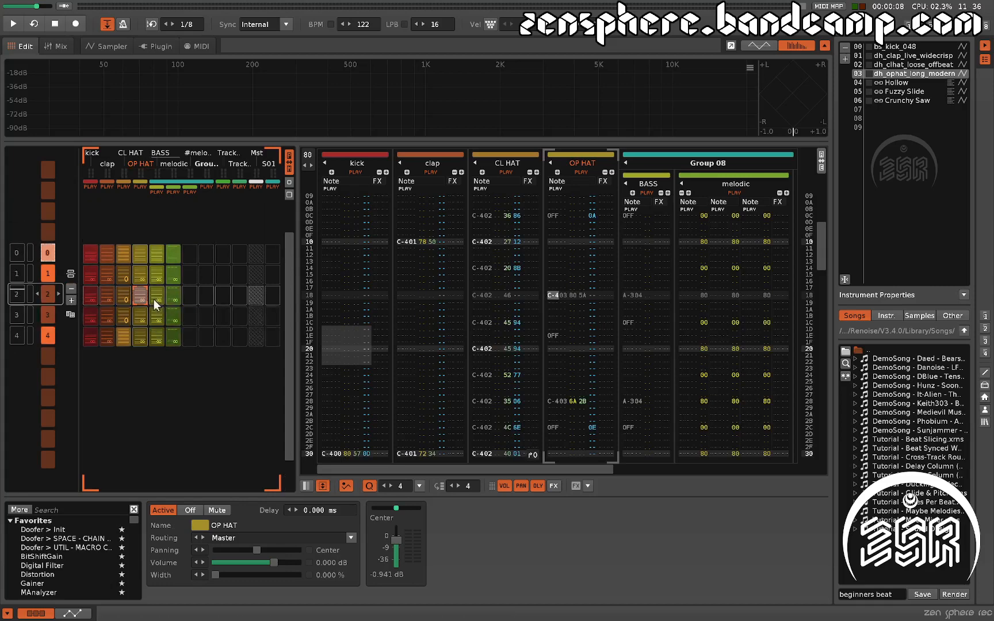
pyautogui.click(155, 336)
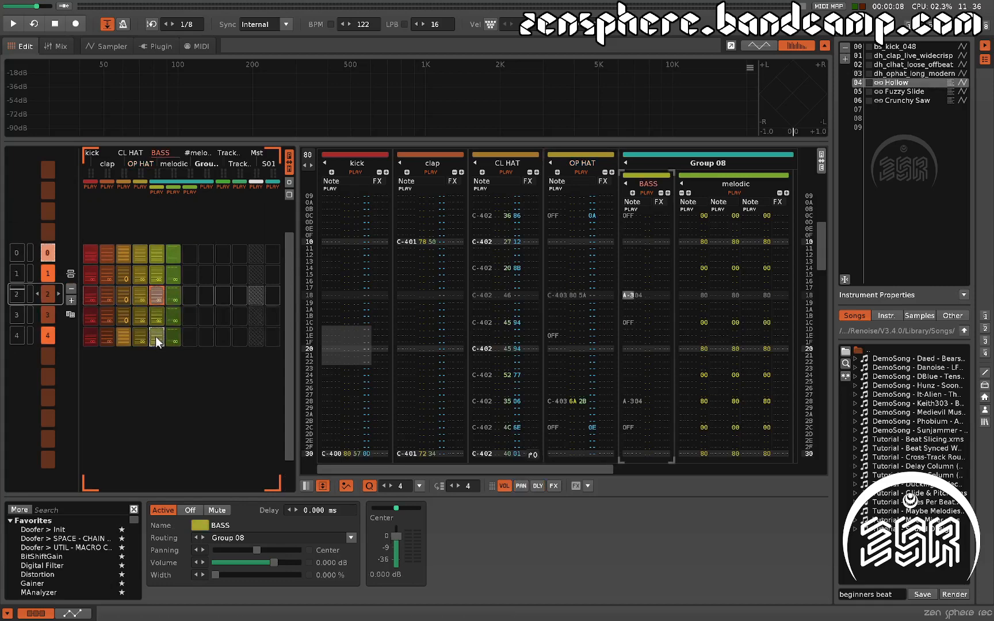
pyautogui.doubleClick(156, 336)
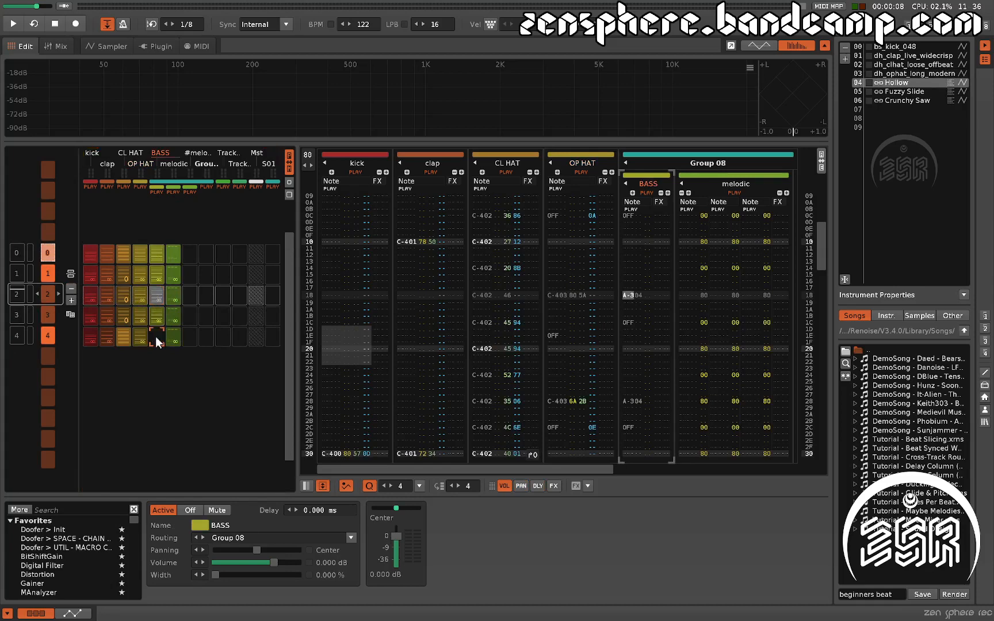
pyautogui.moveTo(155, 337); pyautogui.dragTo(155, 337)
# Remove patterns 4 through 1 from the sequence, keeping only pattern 0.
pyautogui.click(71, 289)
pyautogui.click(71, 289)
pyautogui.click(70, 291)
pyautogui.click(70, 290)
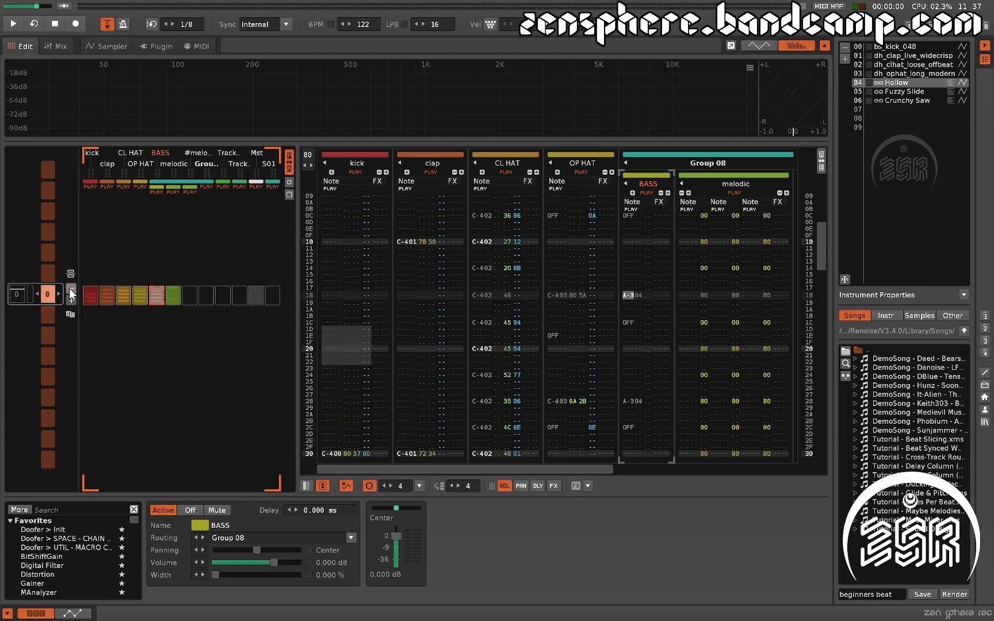
# Set the edit step to 16, enter C-4 kick notes at lines 00, 10 and 20 of pattern 0, and play it back.
pyautogui.click(93, 294)
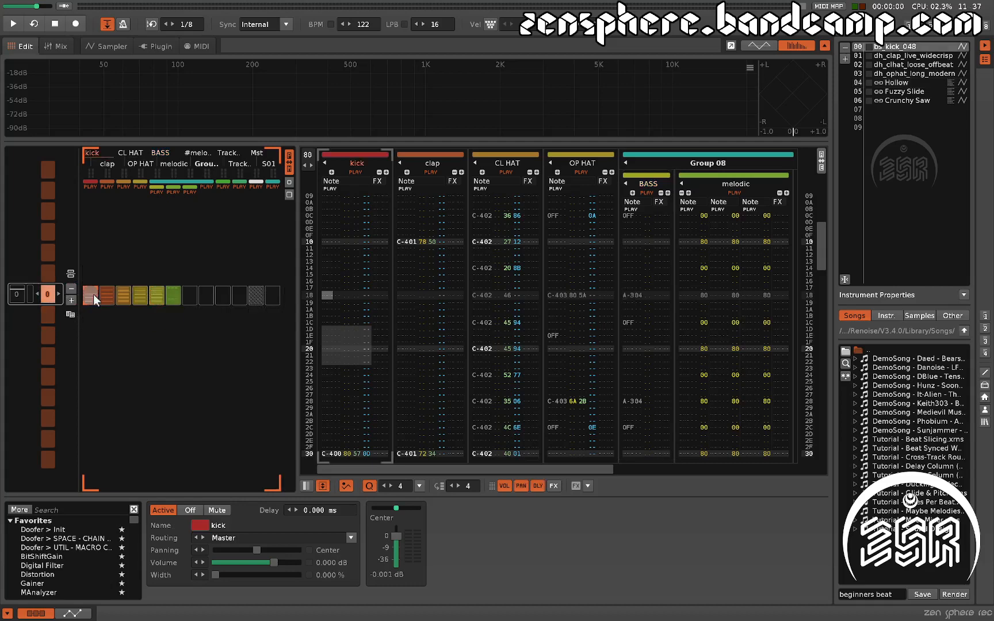
pyautogui.press('space')
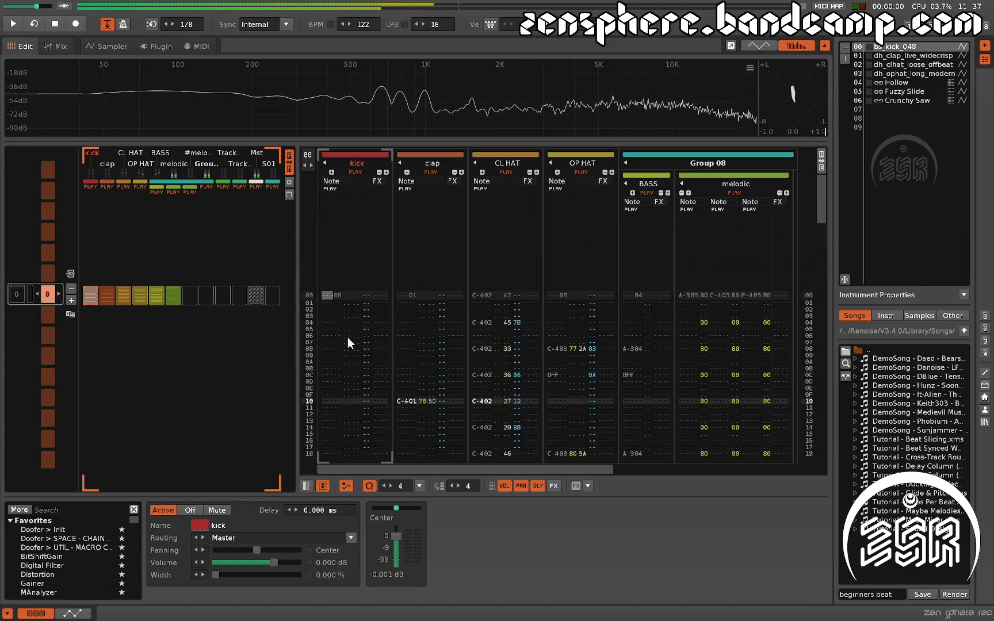
pyautogui.click(326, 292)
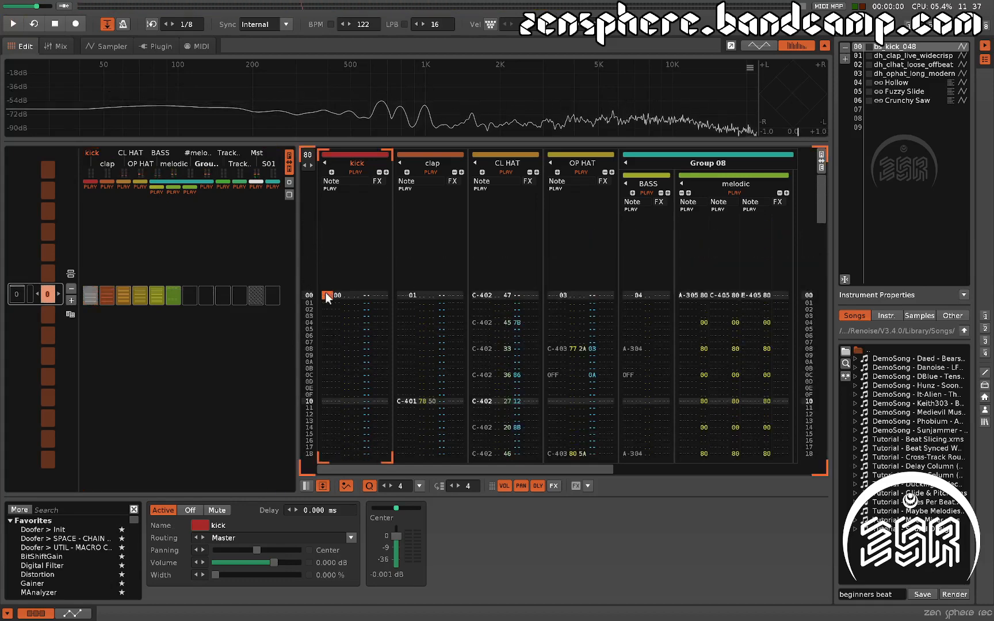
pyautogui.hotkey('ctrl', '1')
pyautogui.hotkey('ctrl', '6')
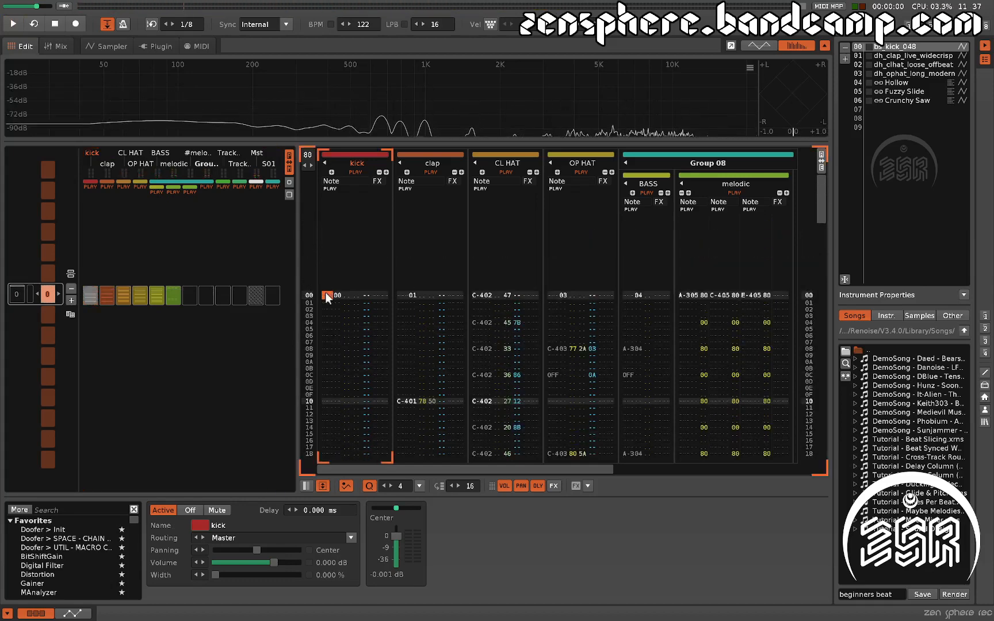
pyautogui.press('Escape')
pyautogui.press('q')
pyautogui.press('q')
pyautogui.press('q')
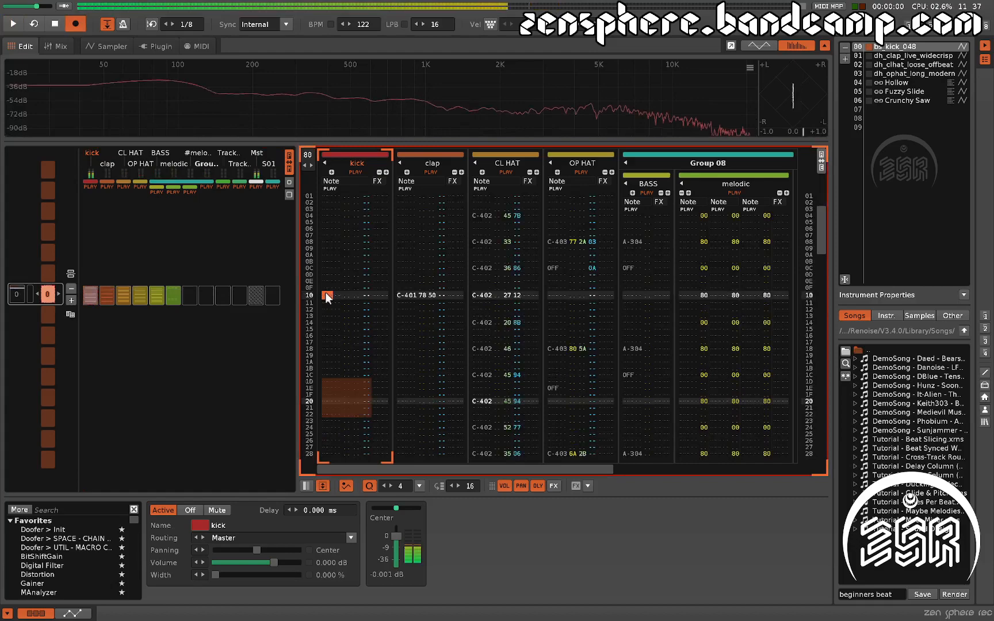
pyautogui.press('space')
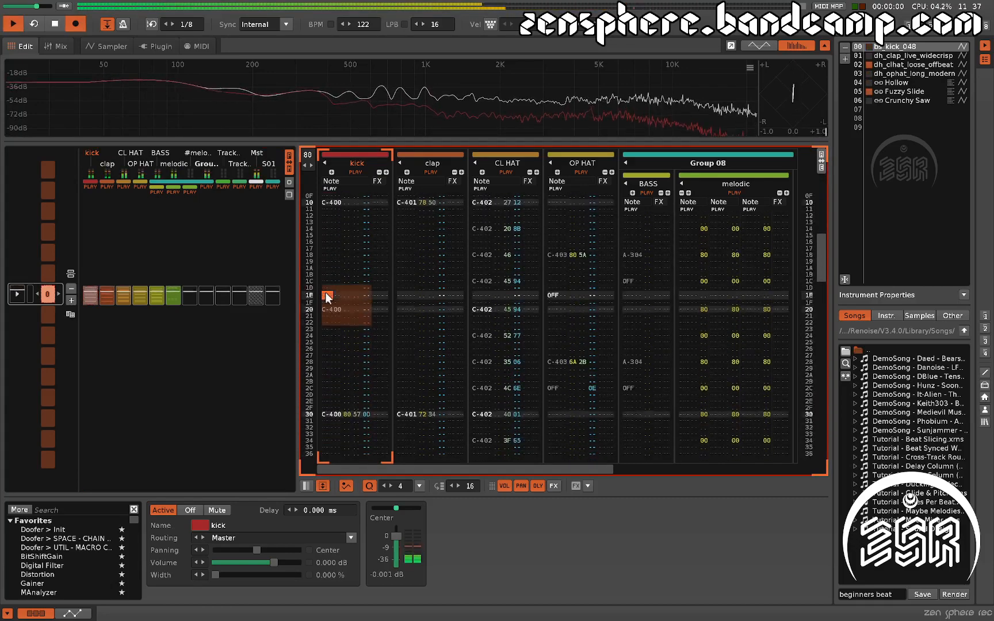
pyautogui.press('space')
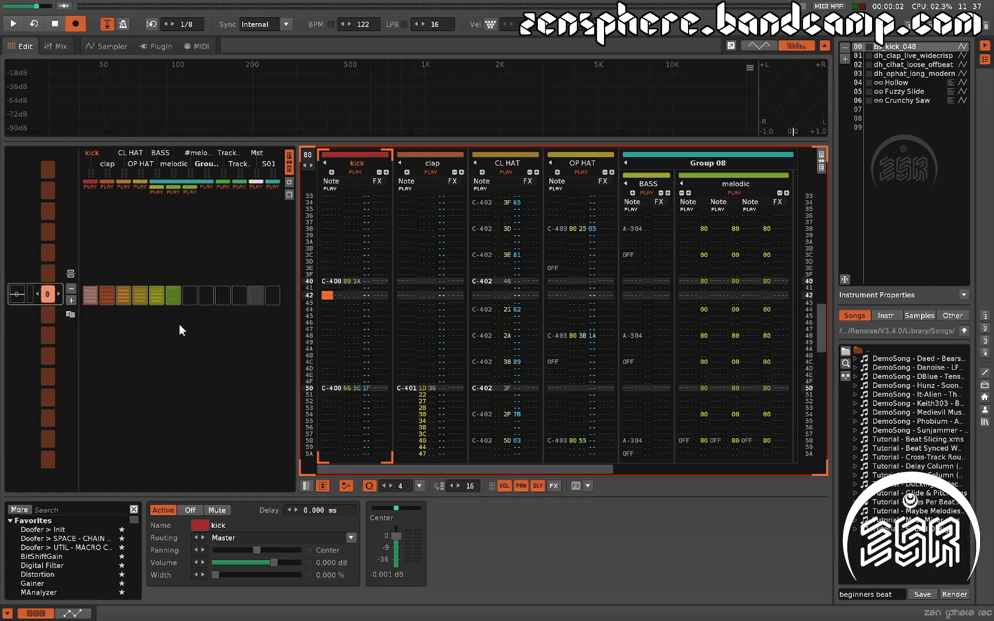
# Clone pattern 0 as pattern 1 in the sequence.
pyautogui.hotkey('ctrl', 'd')
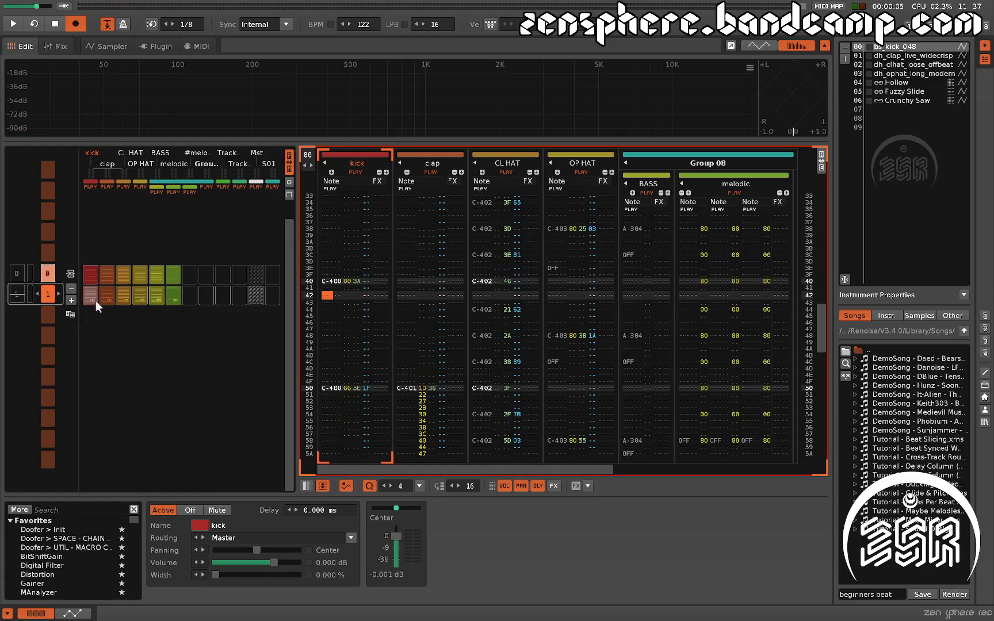
# Clone pattern 1 twice, adding patterns 2 and 3 to the sequence.
pyautogui.hotkey('ctrl', 'd')
pyautogui.hotkey('ctrl', 'd')
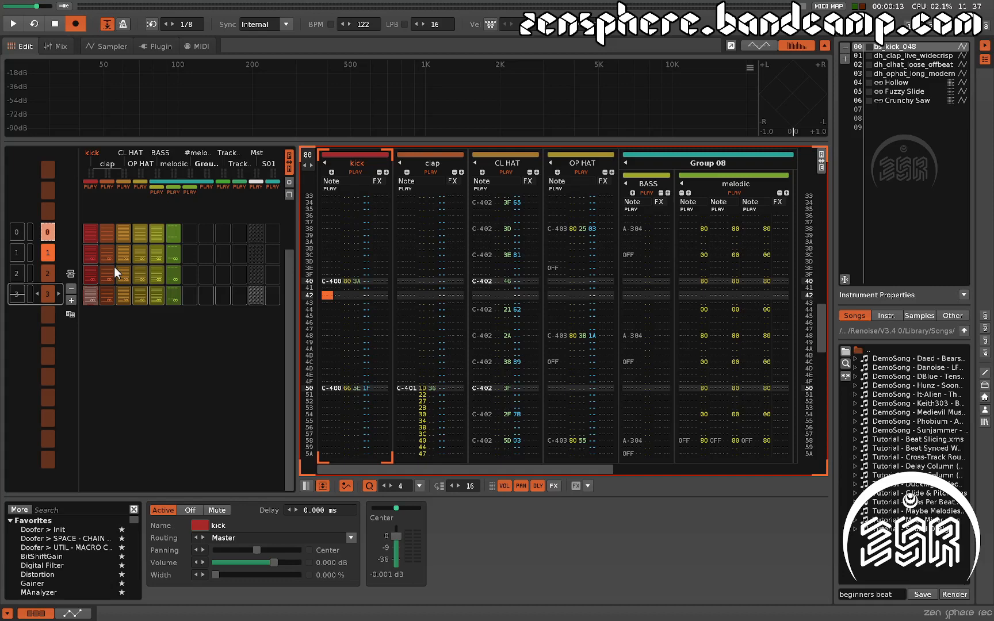
# Set the third sequence slot to play pattern 0 again.
pyautogui.scroll(3, 116, 307)
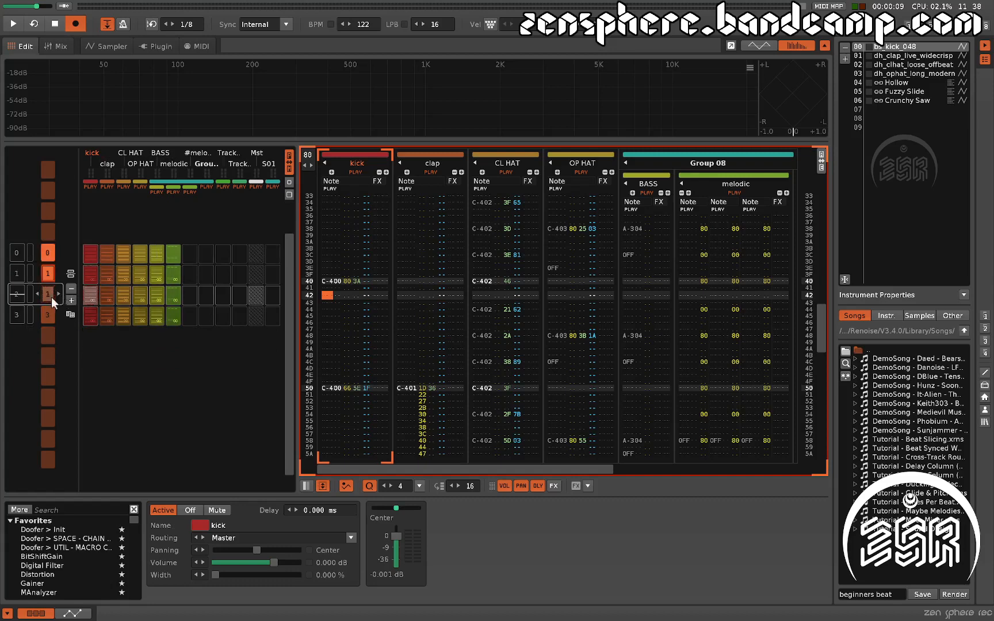
pyautogui.scroll(-1, 51, 297)
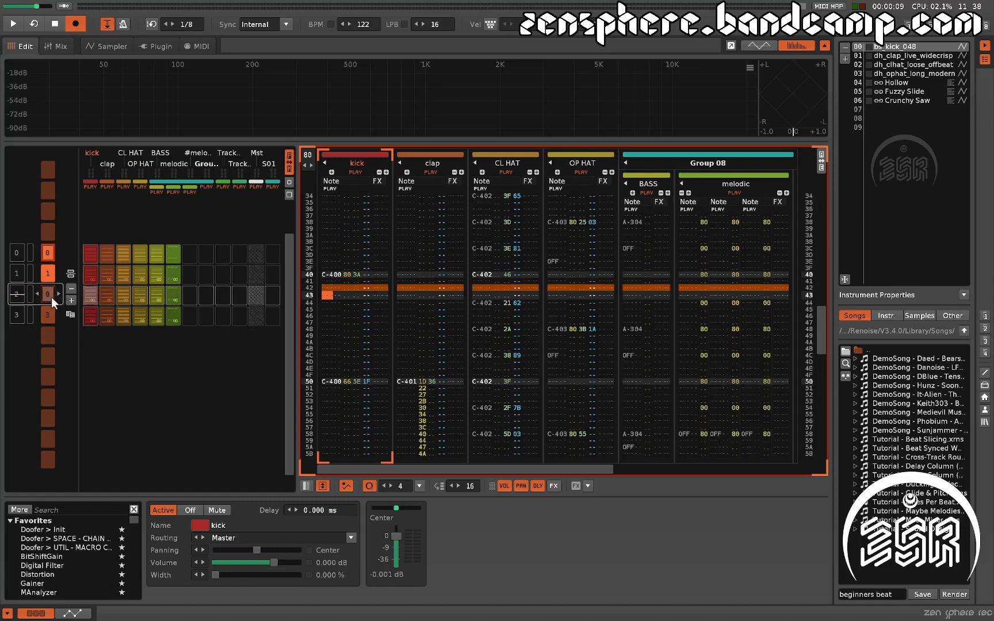
pyautogui.click(28, 212)
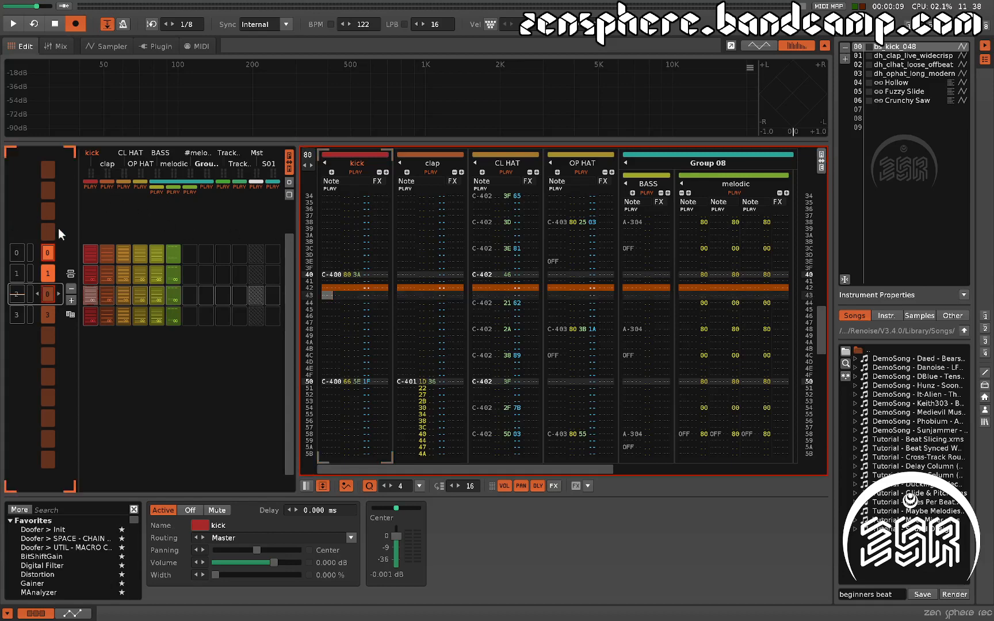
# Set the fourth sequence slot to play pattern 1 again.
pyautogui.press('Down')
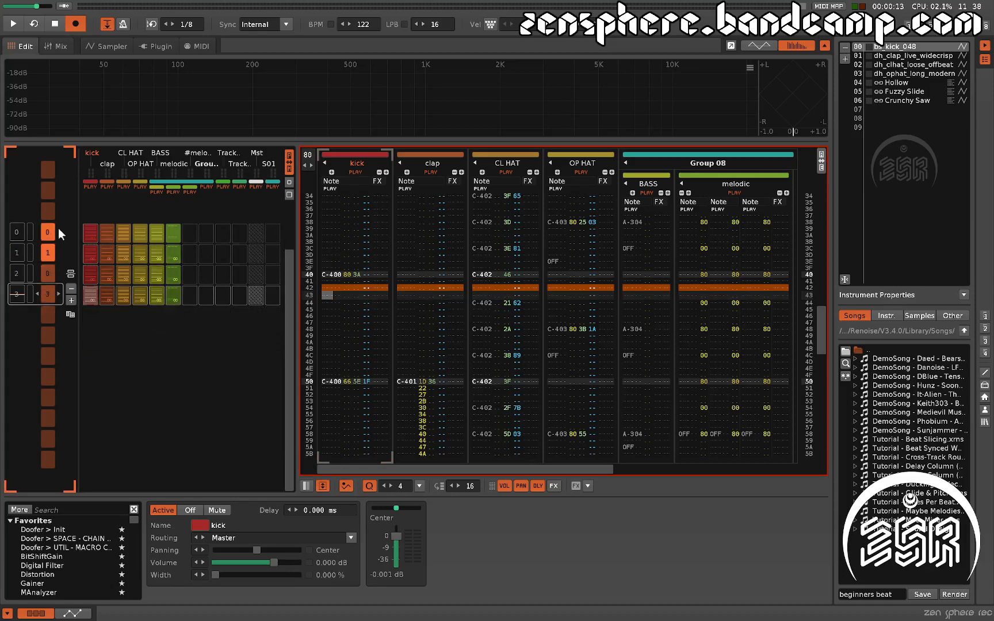
pyautogui.press('Left')
pyautogui.press('Left')
pyautogui.press('Right')
pyautogui.press('Left')
pyautogui.press('Right')
pyautogui.press('Up')
pyautogui.press('Up')
pyautogui.press('Down')
pyautogui.press('Down')
pyautogui.click(182, 347)
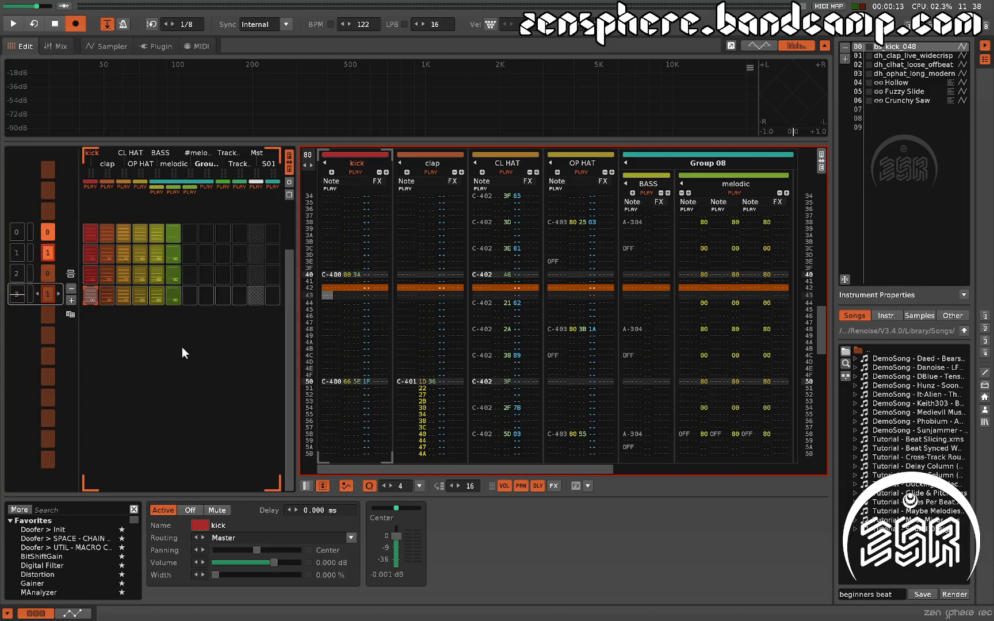
pyautogui.click(432, 362)
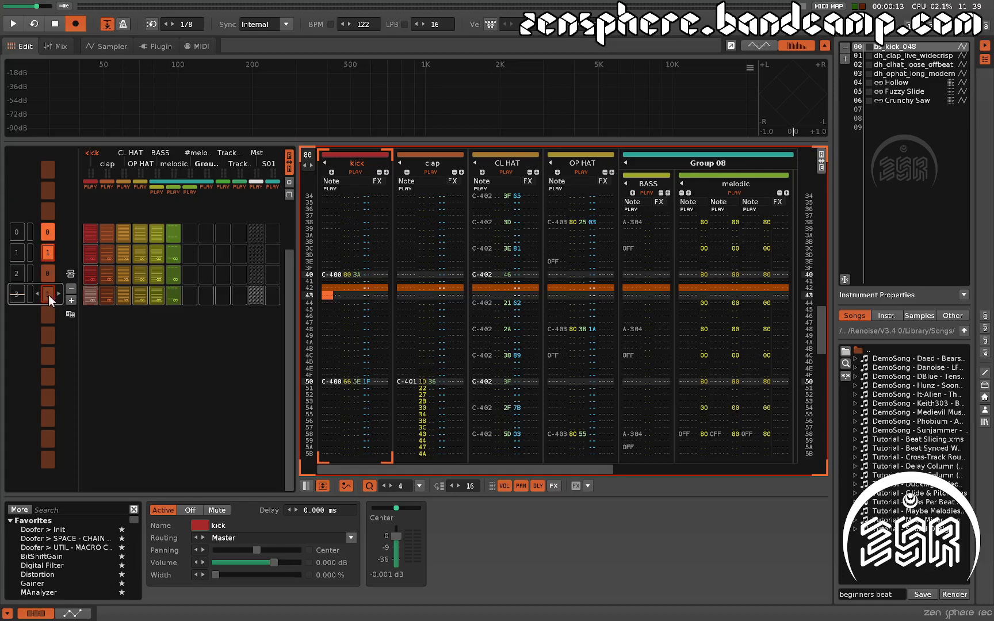
pyautogui.click(35, 343)
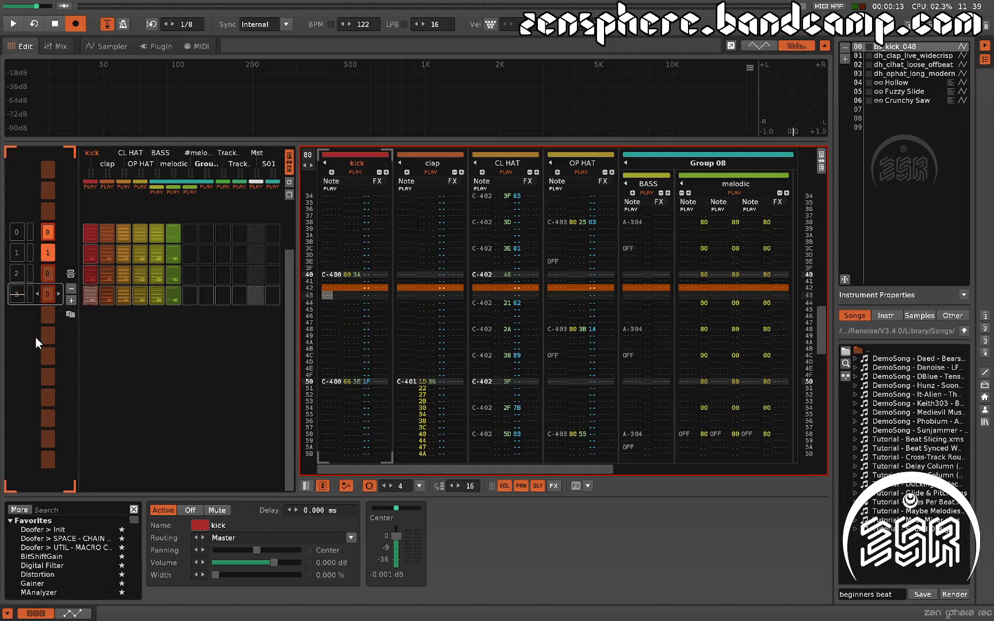
pyautogui.press('Up')
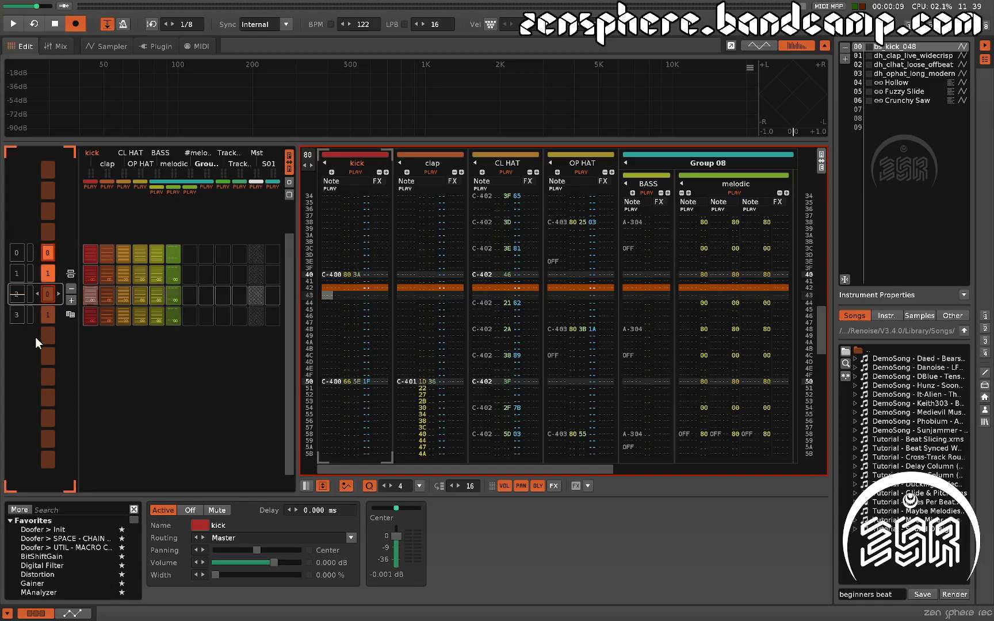
pyautogui.doubleClick(51, 314)
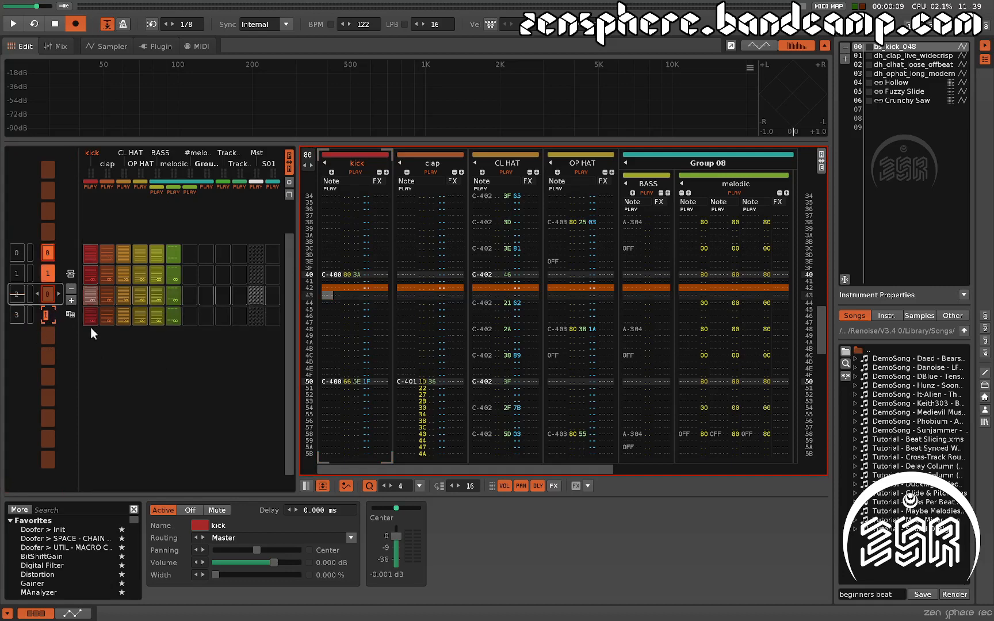
pyautogui.click(4, 370)
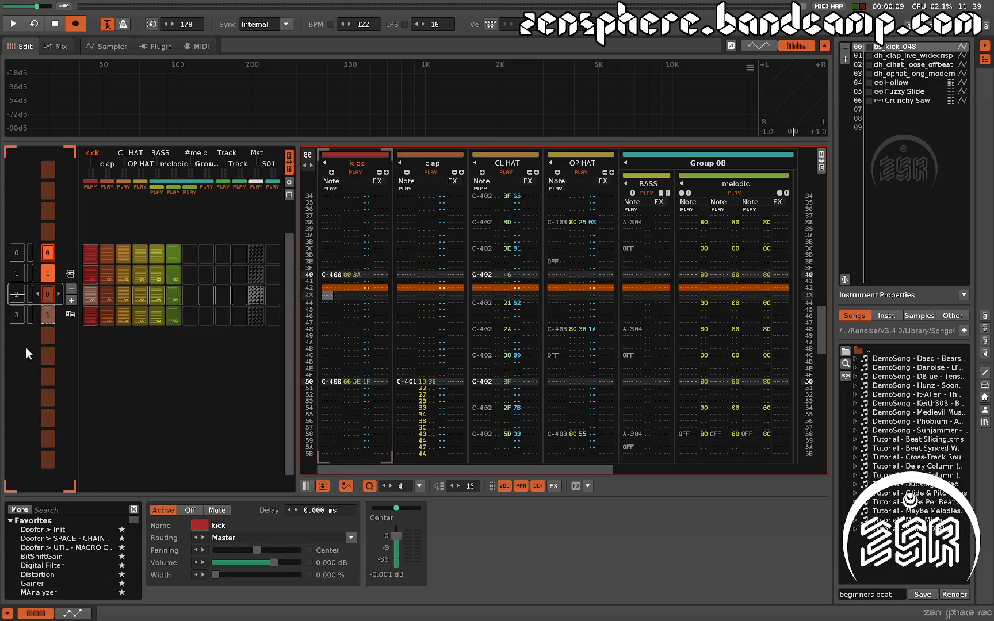
pyautogui.scroll(2, 26, 347)
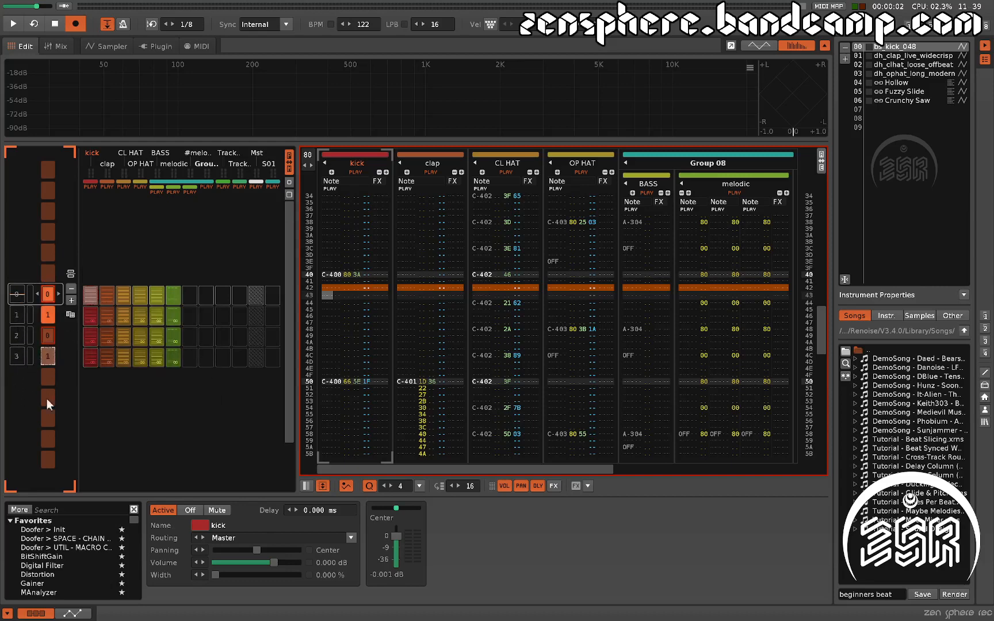
# Play the sequence from pattern 1 and examine its clap notes and their repeat in the fourth slot.
pyautogui.click(95, 314)
pyautogui.click(106, 295)
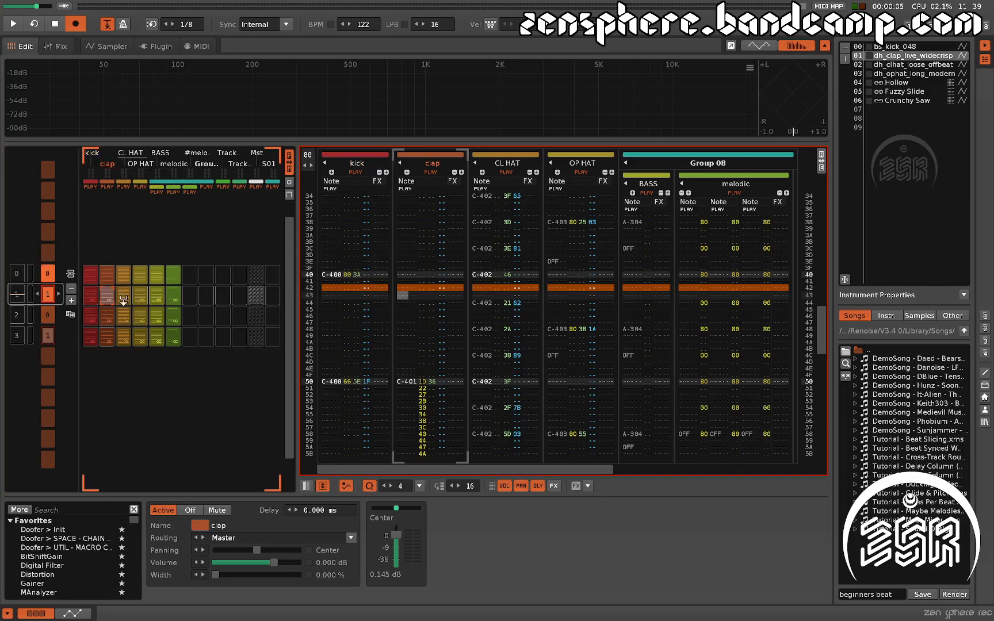
pyautogui.press('space')
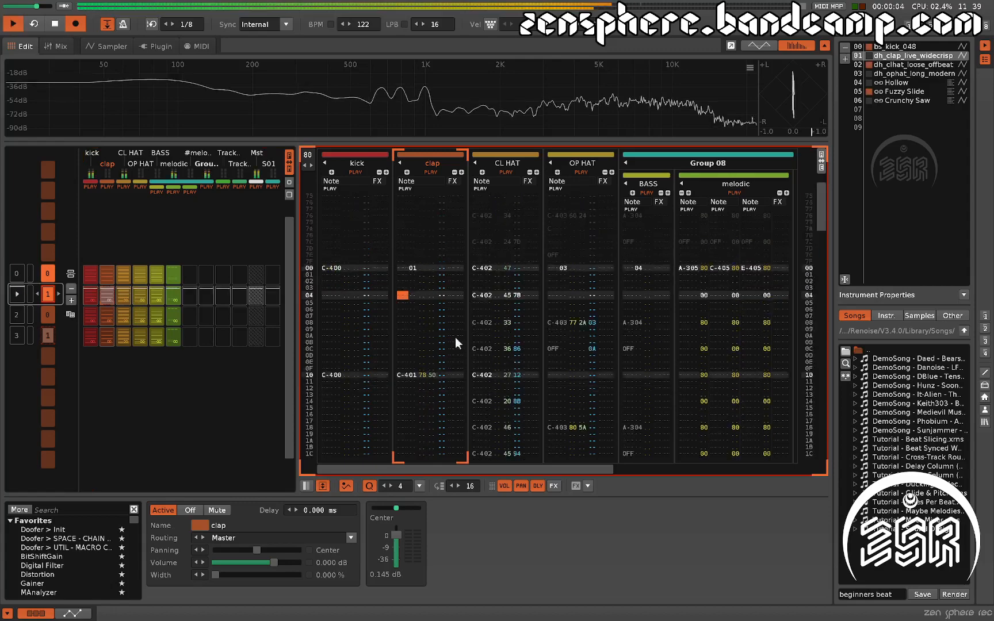
pyautogui.press('space')
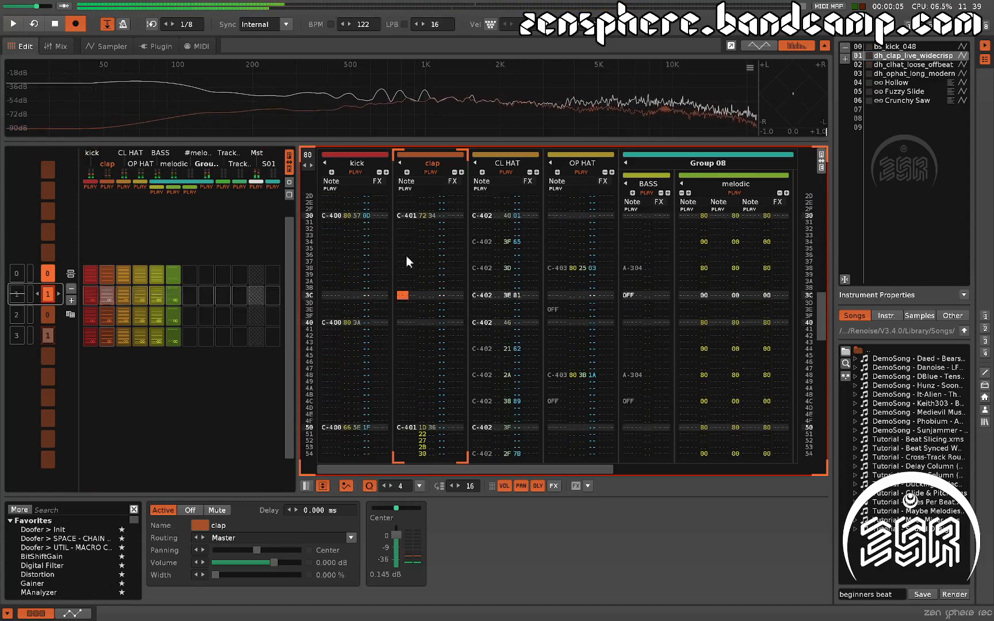
pyautogui.moveTo(406, 215); pyautogui.dragTo(406, 218)
pyautogui.moveTo(401, 296); pyautogui.dragTo(407, 379)
pyautogui.press('space')
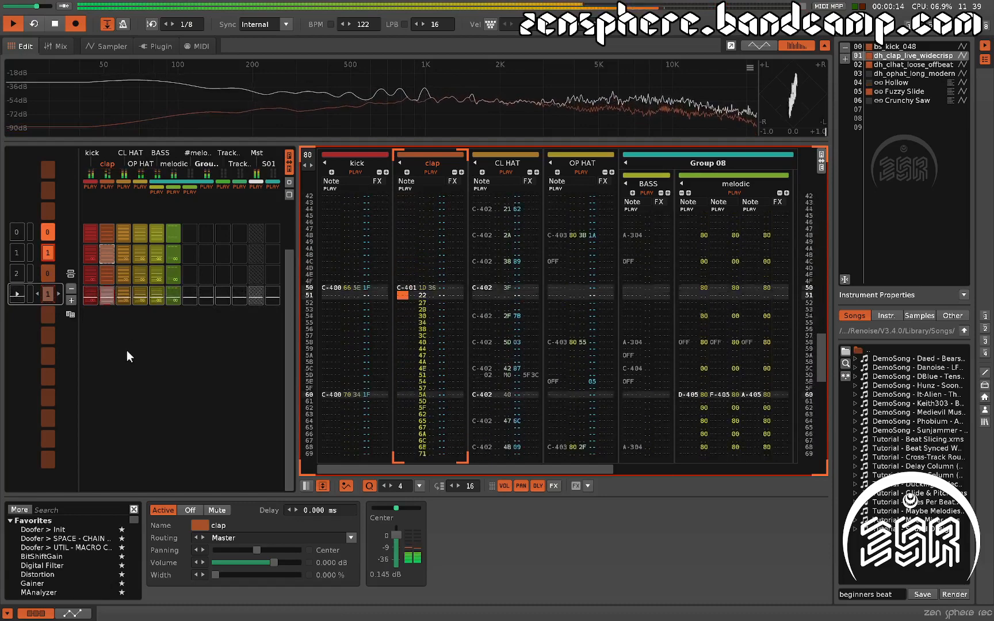
pyautogui.press('space')
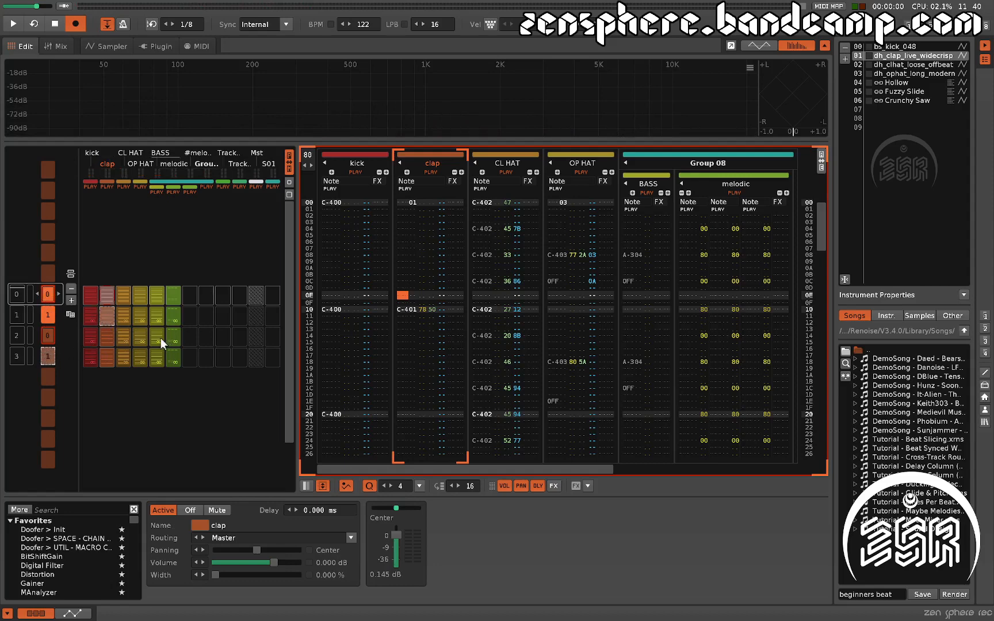
# Set the third and fourth sequence slots to patterns 2 and 4.
pyautogui.click(48, 315)
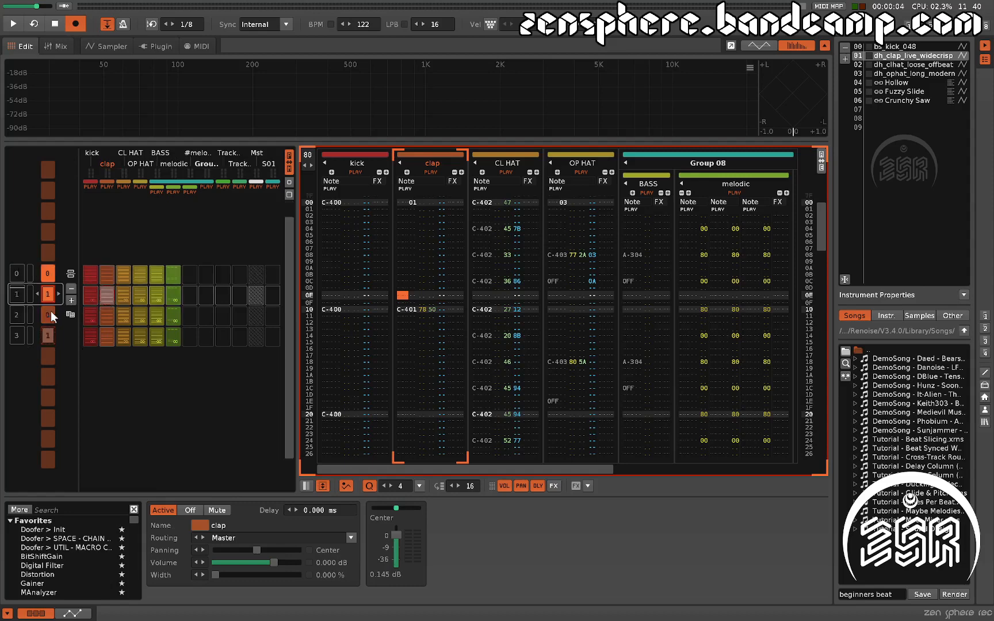
pyautogui.press('Return')
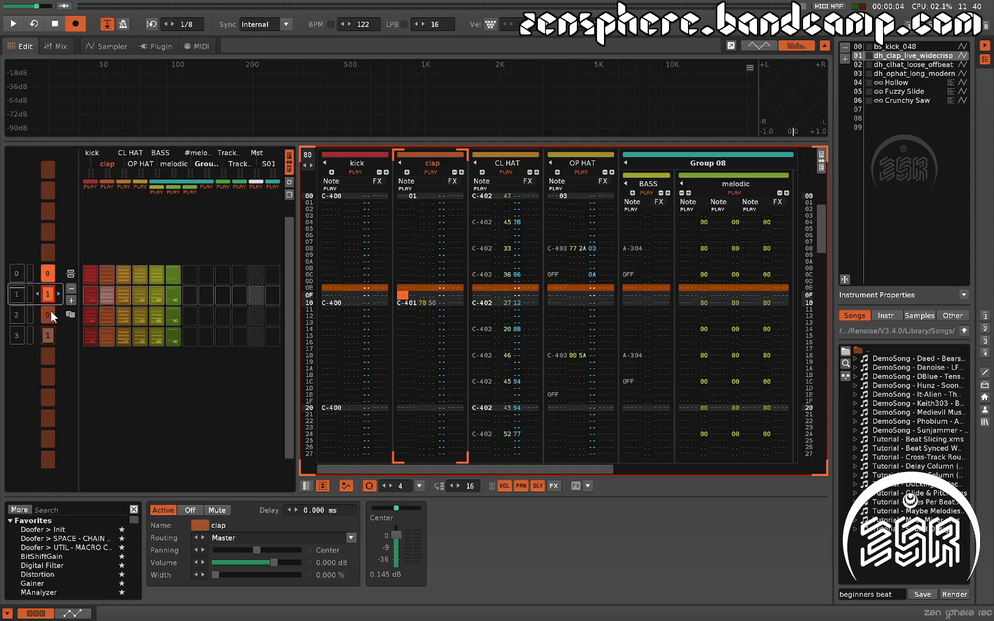
pyautogui.hotkey('ctrl', 'Tab')
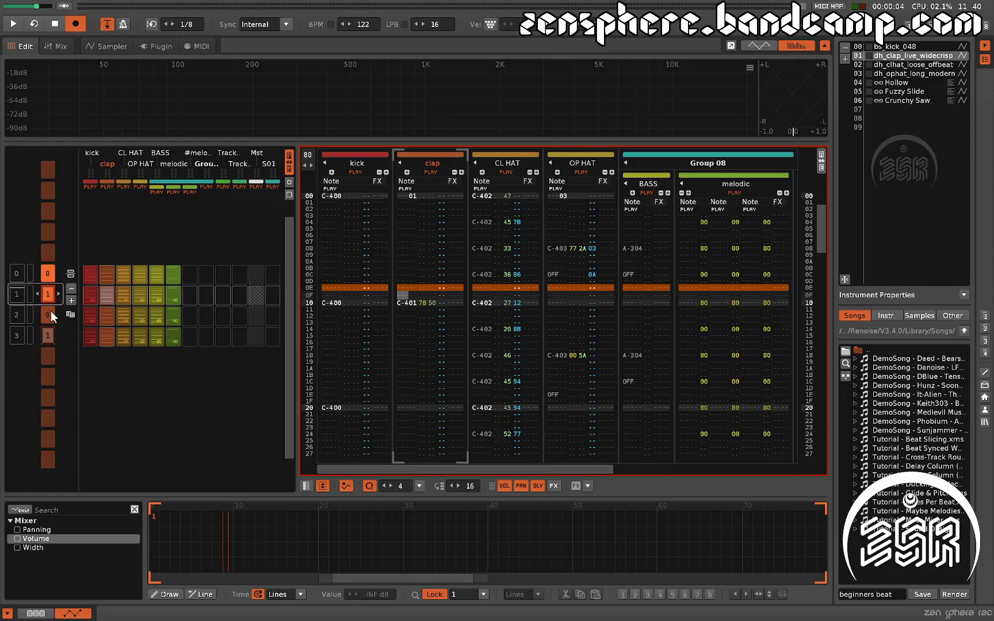
pyautogui.hotkey('ctrl', 'Tab')
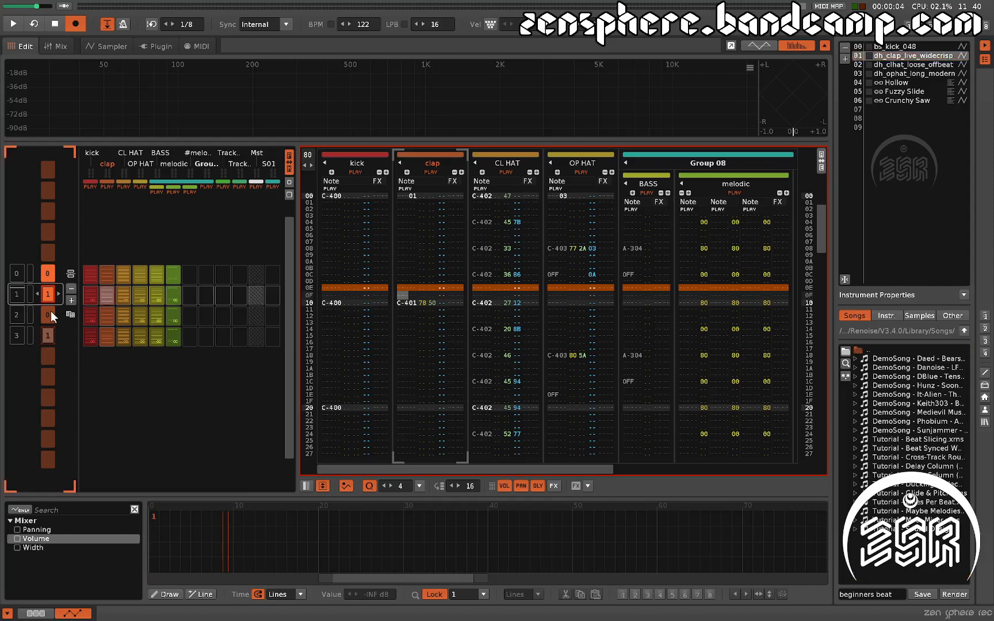
pyautogui.press('Down')
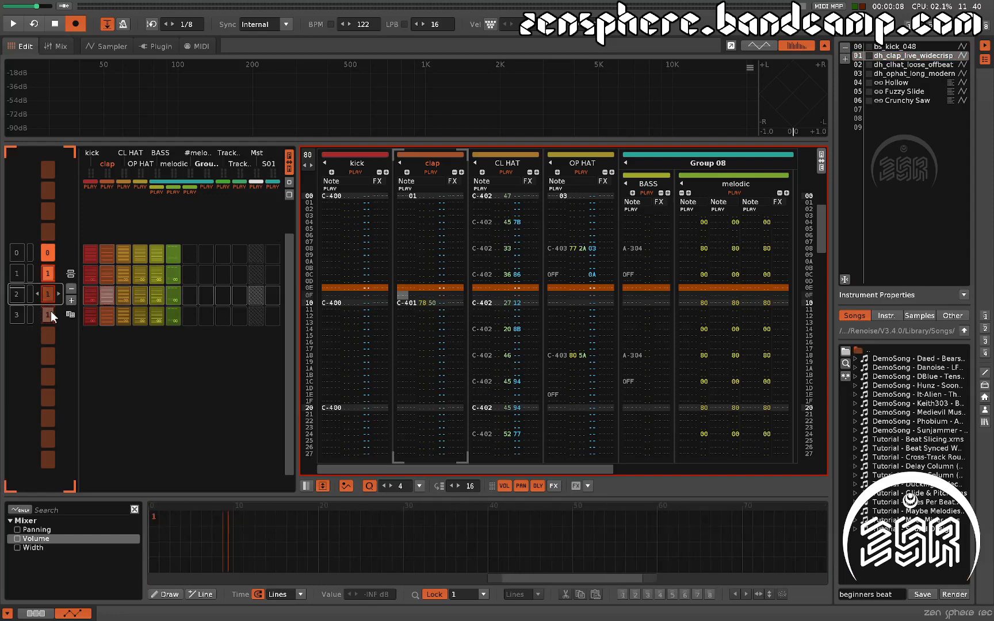
pyautogui.press('Down')
pyautogui.hotkey('ctrl', 'Right')
pyautogui.hotkey('ctrl', 'Right')
pyautogui.hotkey('ctrl', 'Right')
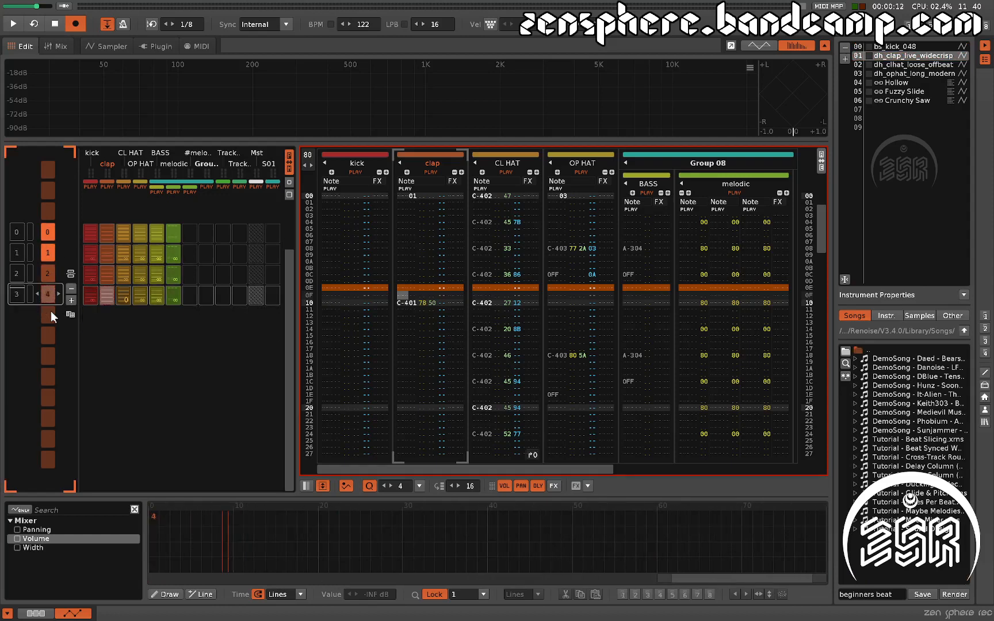
pyautogui.press('Up')
pyautogui.press('Up')
pyautogui.press('Up')
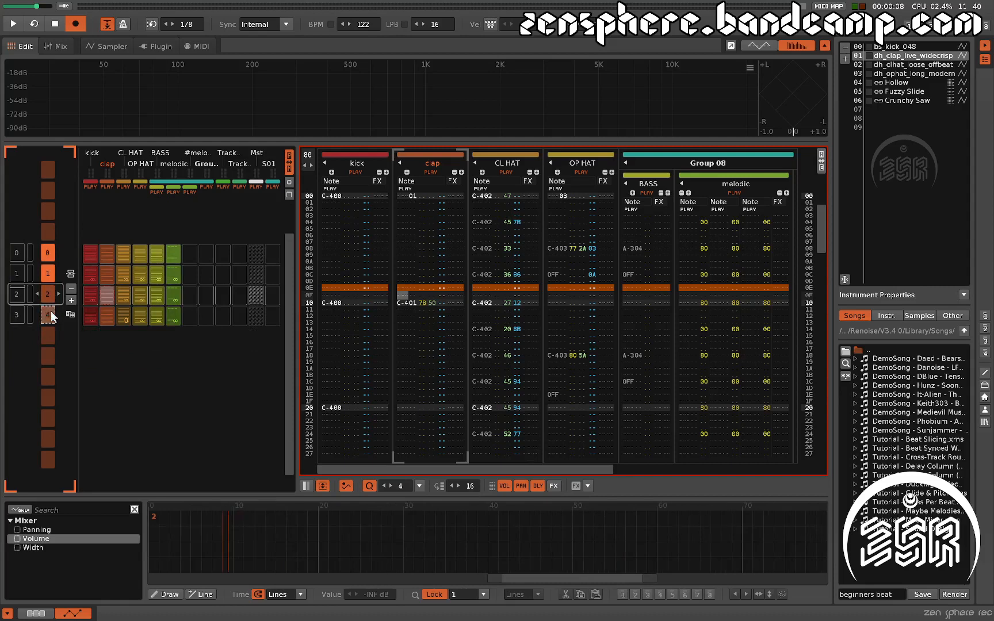
pyautogui.moveTo(90, 276); pyautogui.dragTo(168, 275)
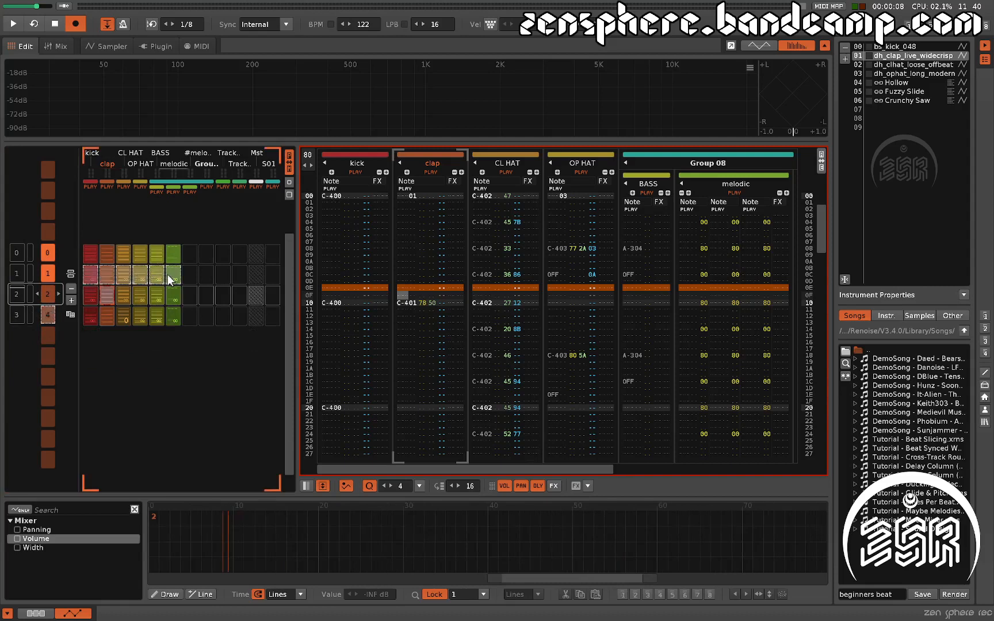
pyautogui.press('Return')
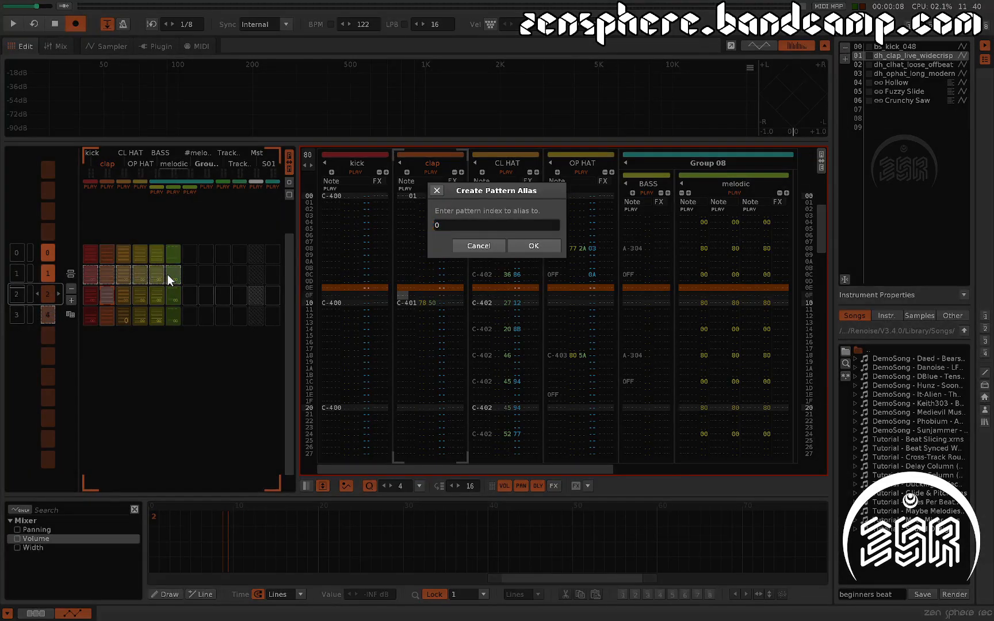
pyautogui.press('Return')
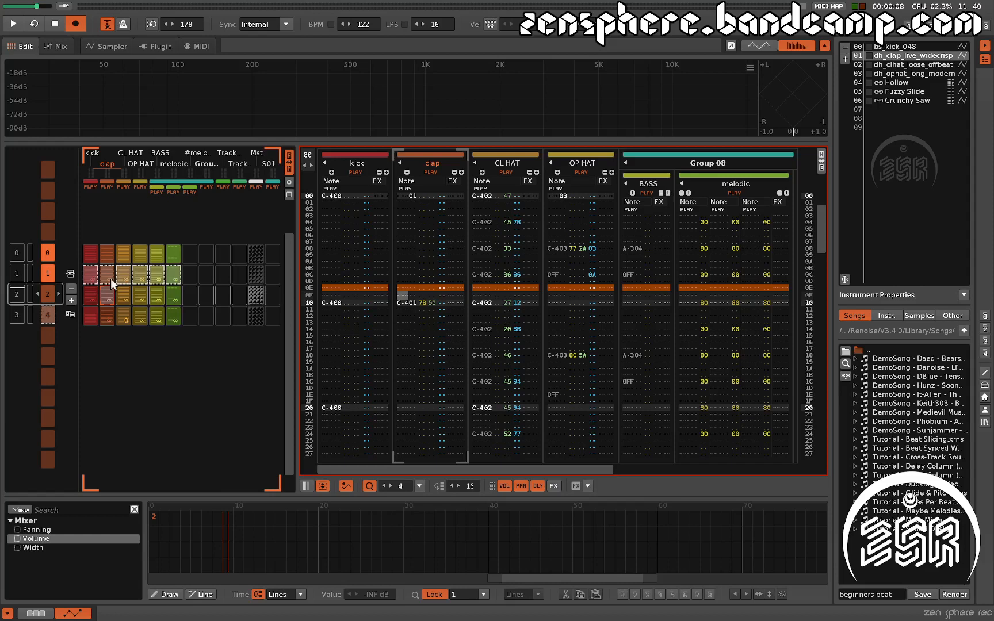
# Alias the kick to melodic track blocks of pattern 2 to pattern index 0.
pyautogui.moveTo(90, 294); pyautogui.dragTo(173, 295)
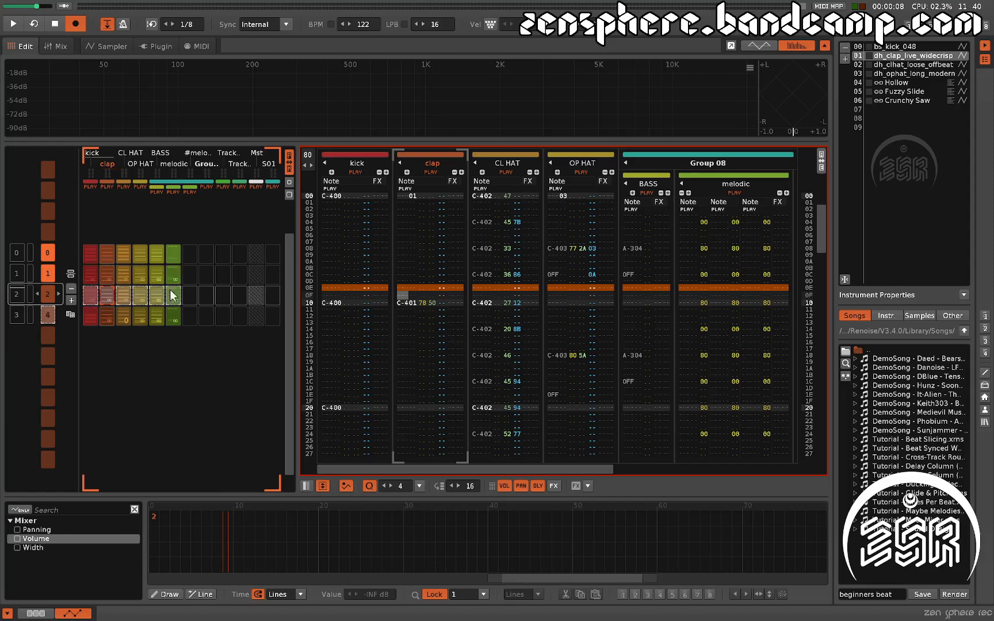
pyautogui.doubleClick(173, 291)
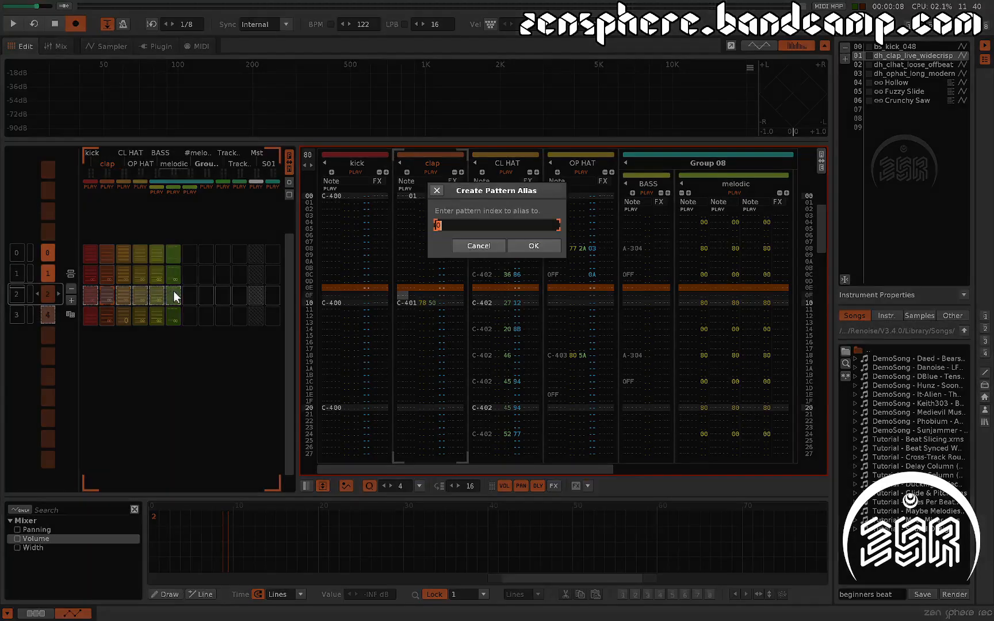
pyautogui.write('0')
pyautogui.press('Return')
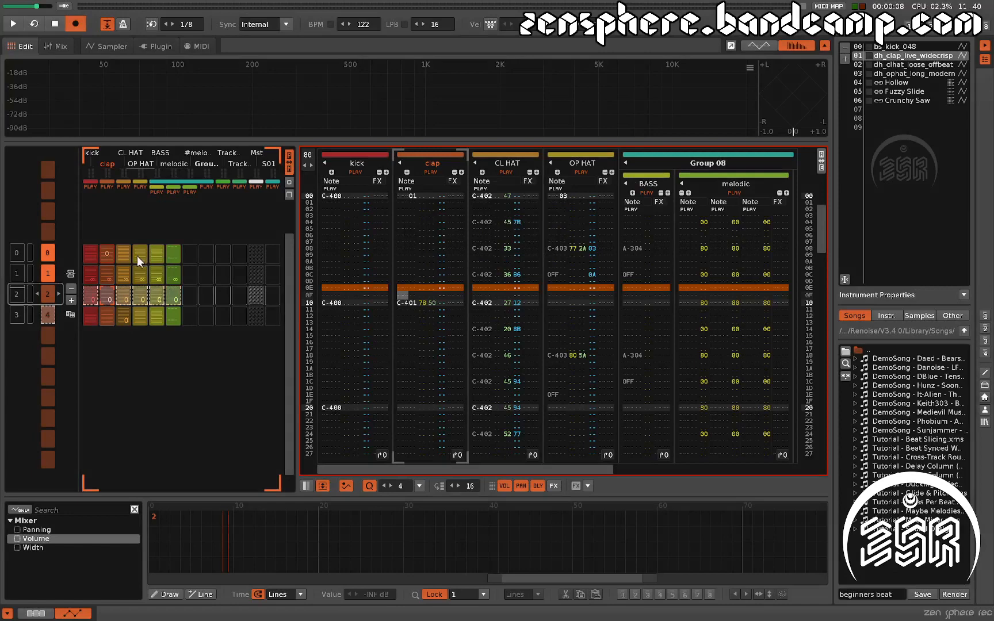
# Select the aliased blocks of pattern 2 one by one to examine which blocks in pattern 0 they refer to.
pyautogui.click(120, 298)
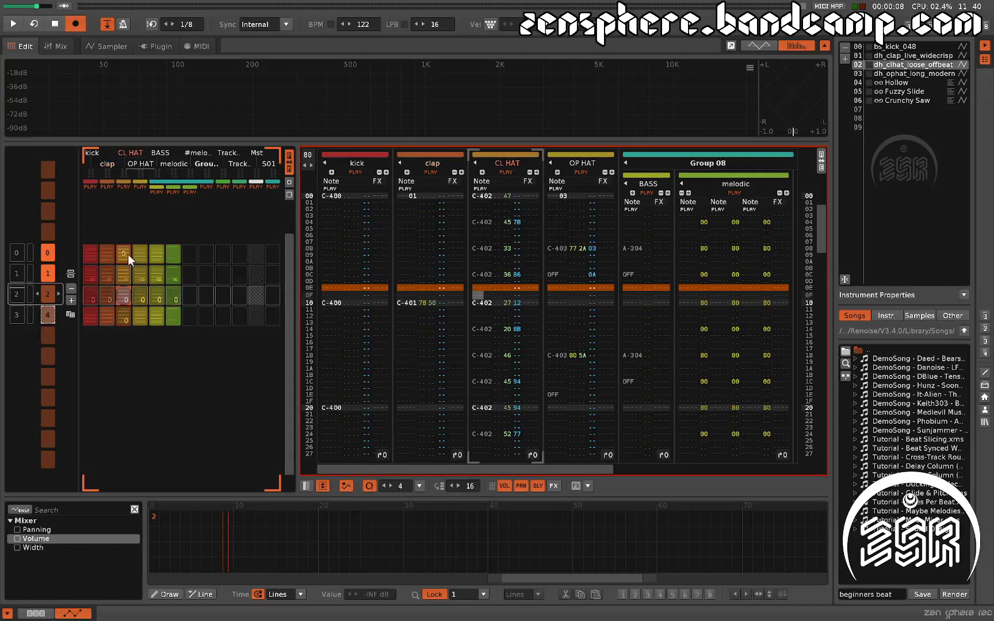
pyautogui.click(140, 296)
pyautogui.click(158, 296)
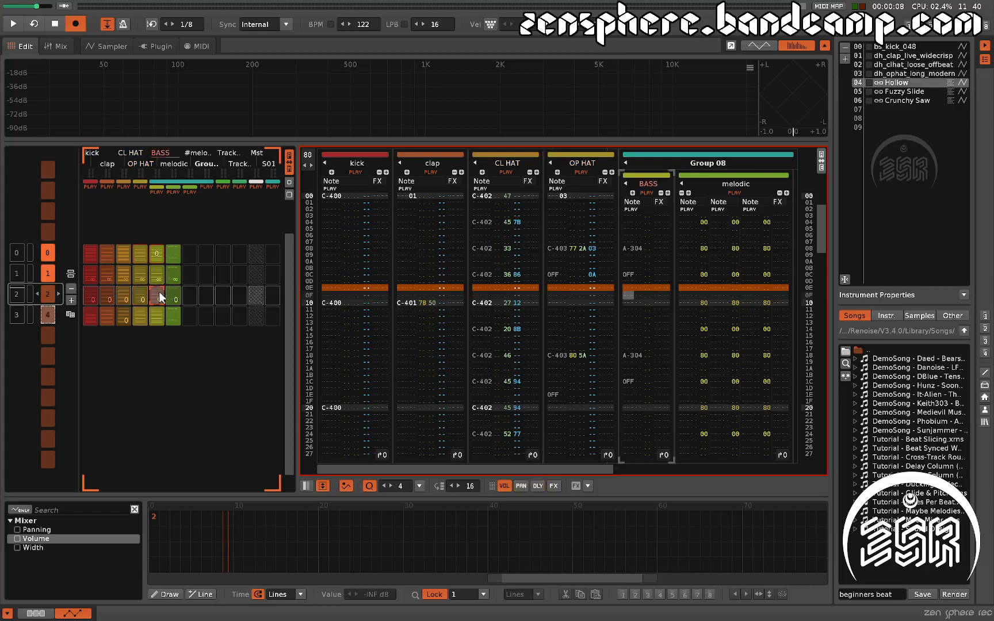
pyautogui.click(173, 296)
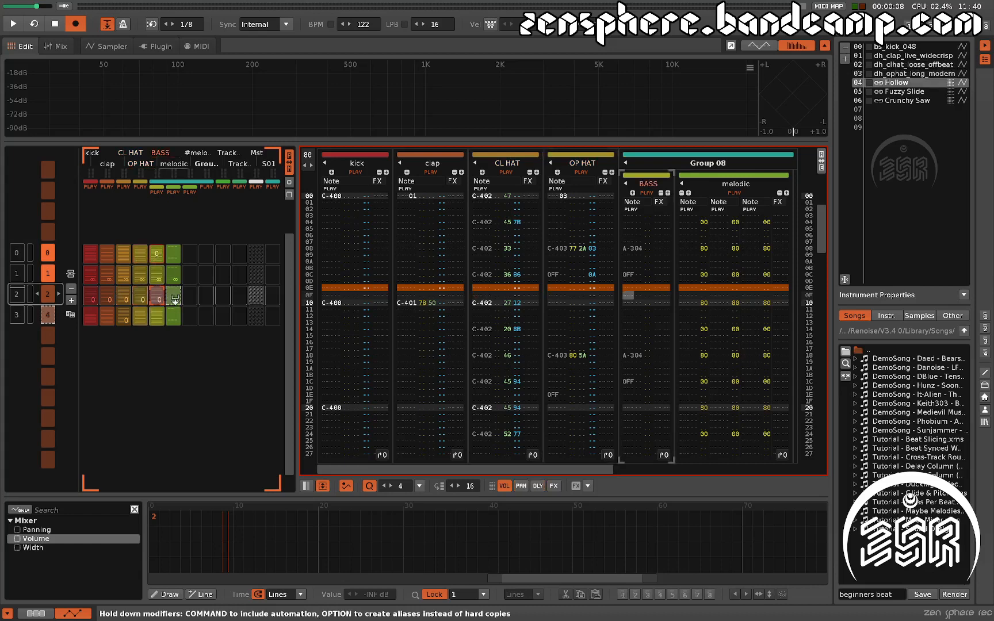
pyautogui.click(139, 298)
pyautogui.click(124, 296)
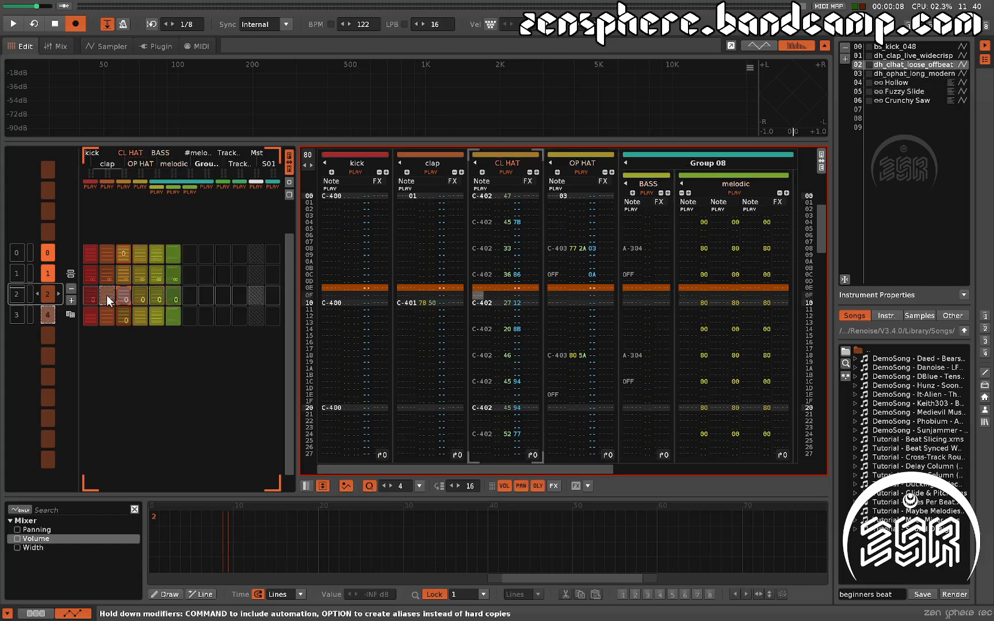
pyautogui.click(106, 295)
pyautogui.click(86, 298)
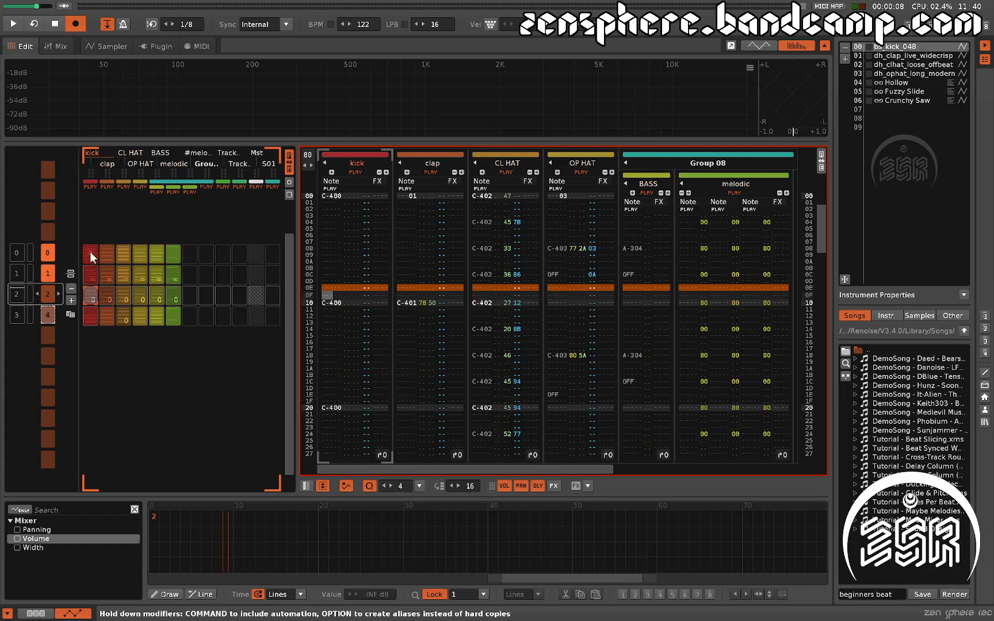
# Step through the clap, CL HAT, OP HAT and BASS blocks of pattern 2 to examine their alias sources in pattern 0.
pyautogui.click(107, 298)
pyautogui.click(123, 295)
pyautogui.click(140, 296)
pyautogui.click(157, 296)
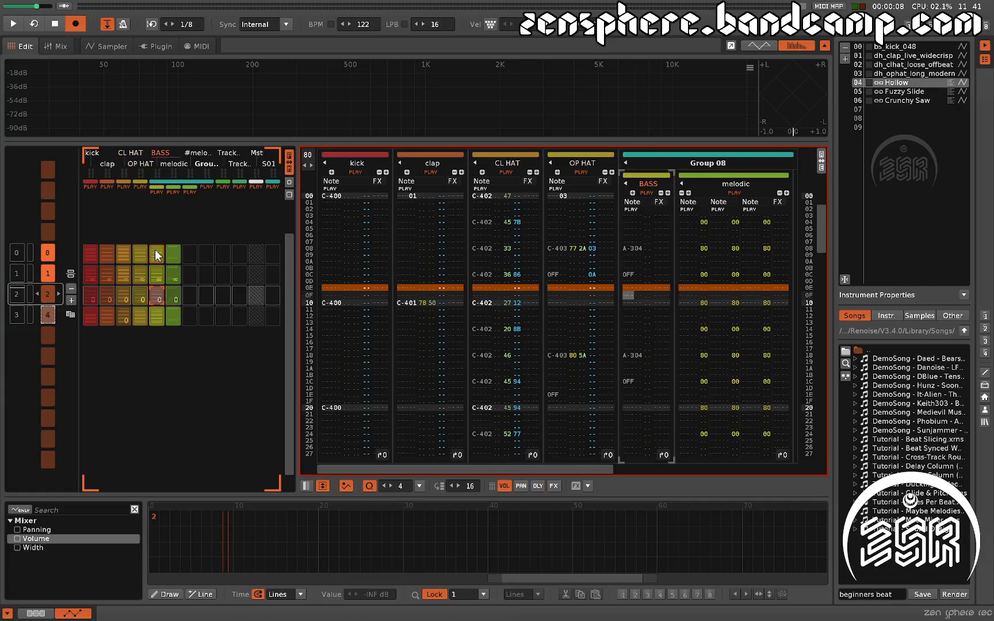
# Alias the kick to melodic track blocks of pattern 4 to pattern index 1.
pyautogui.scroll(-1, 117, 290)
pyautogui.moveTo(96, 295); pyautogui.dragTo(172, 292)
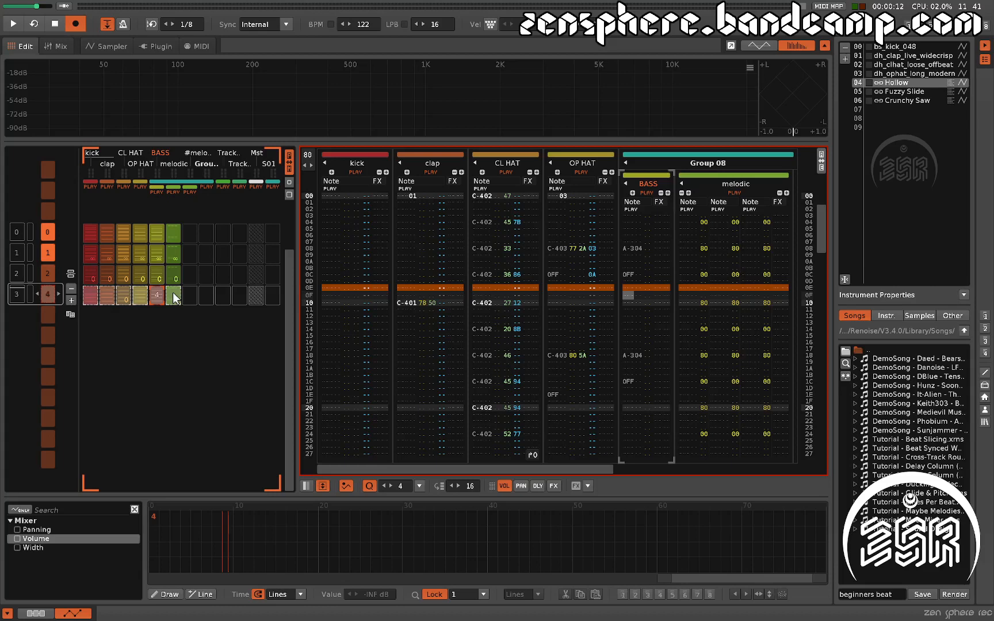
pyautogui.doubleClick(173, 292)
pyautogui.write('1')
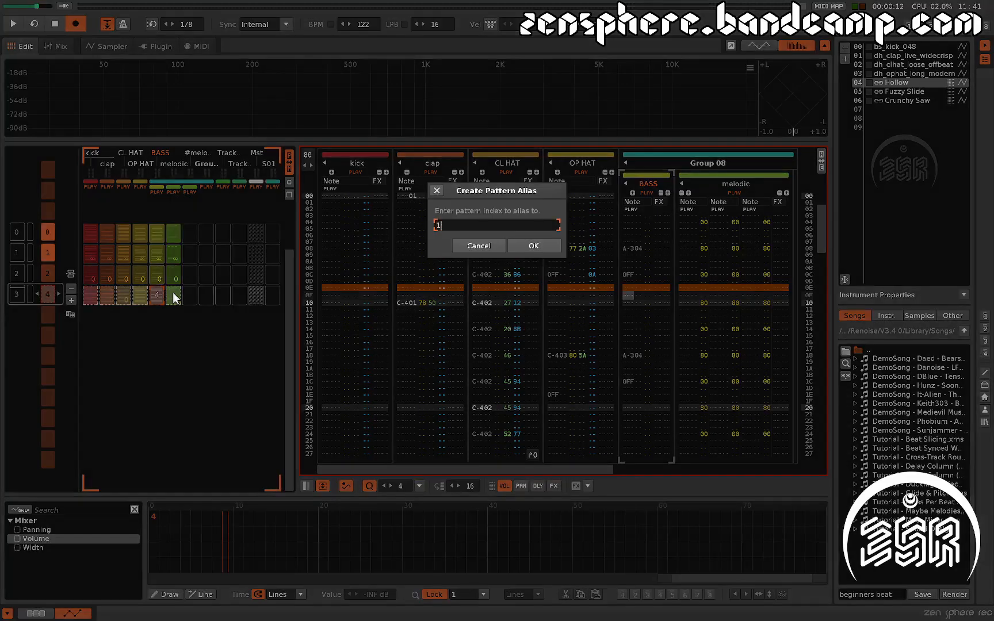
pyautogui.press('Return')
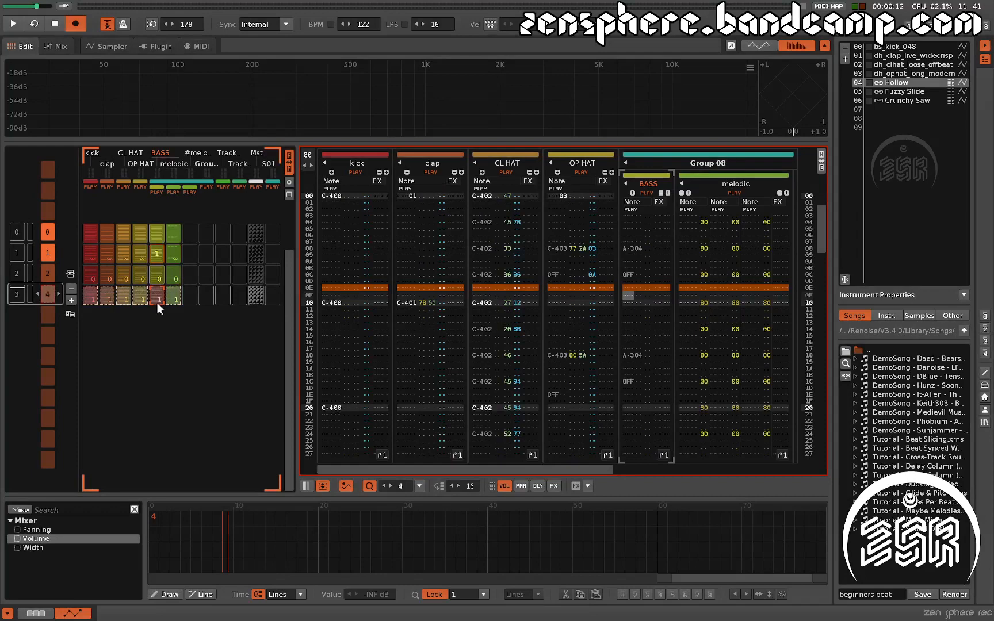
# Examine which blocks of pattern 1 the aliased blocks of pattern 4 refer to and compare all four patterns.
pyautogui.scroll(1, 157, 303)
pyautogui.click(139, 315)
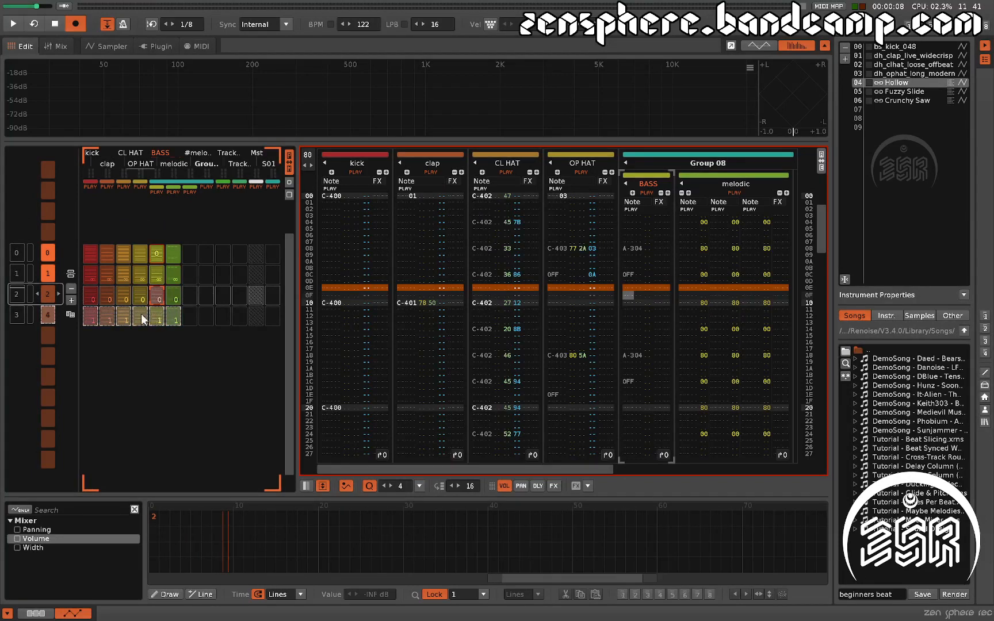
pyautogui.scroll(-1, 140, 316)
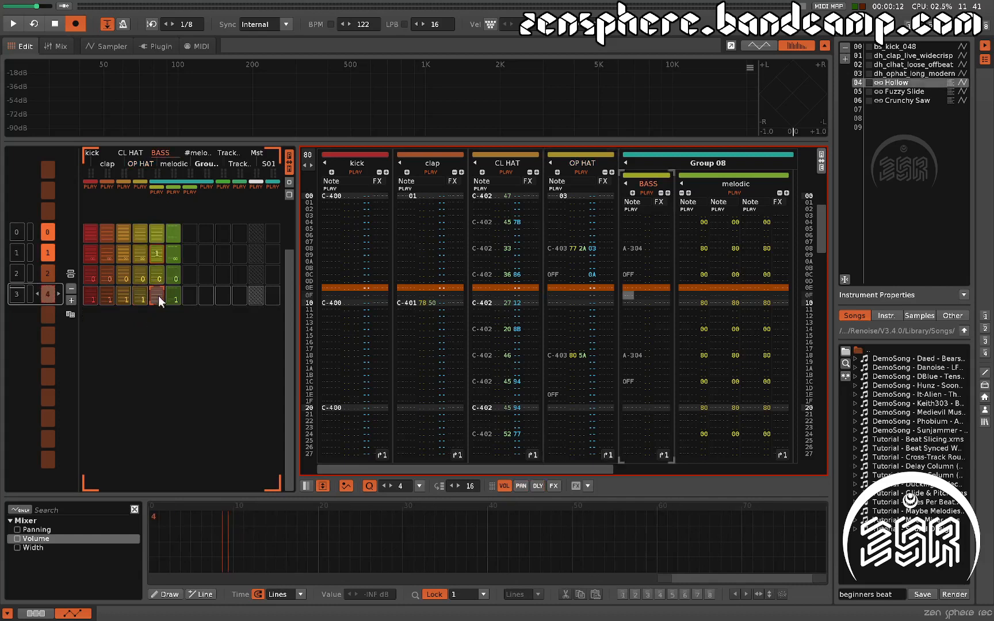
pyautogui.click(122, 296)
pyautogui.click(107, 297)
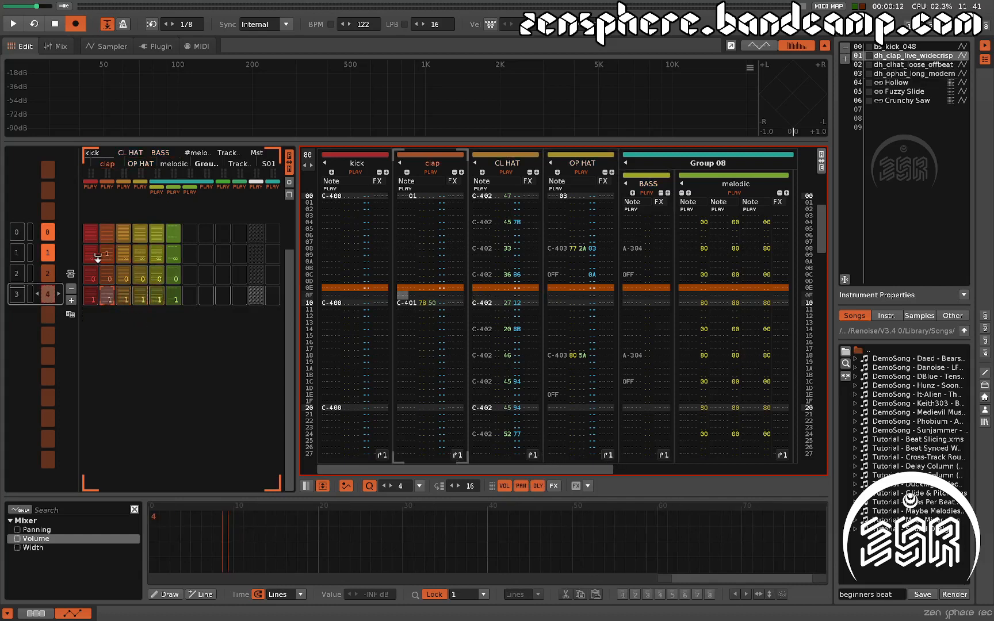
pyautogui.click(91, 295)
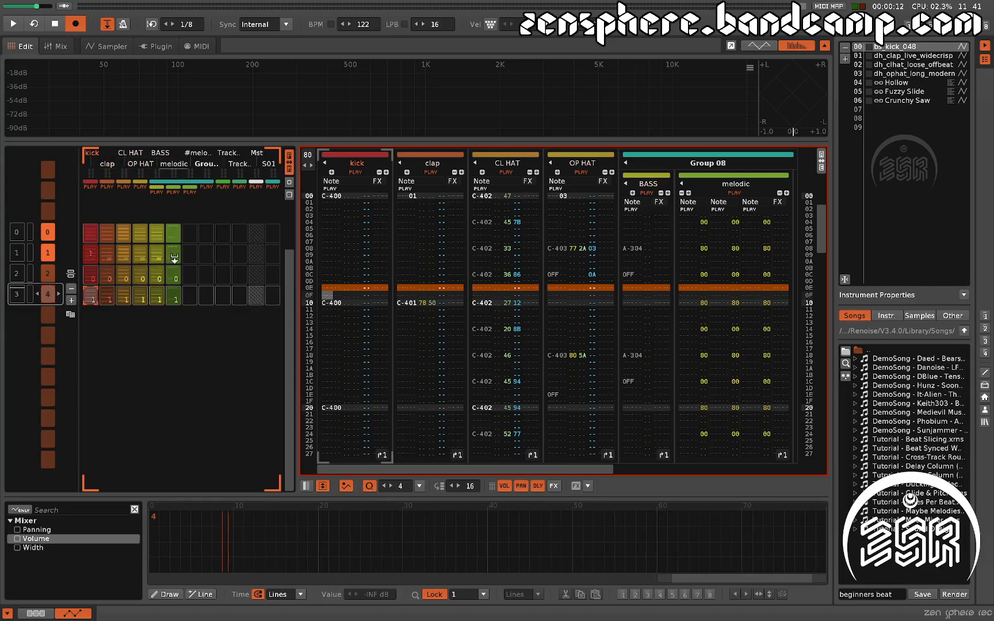
pyautogui.scroll(2, 191, 306)
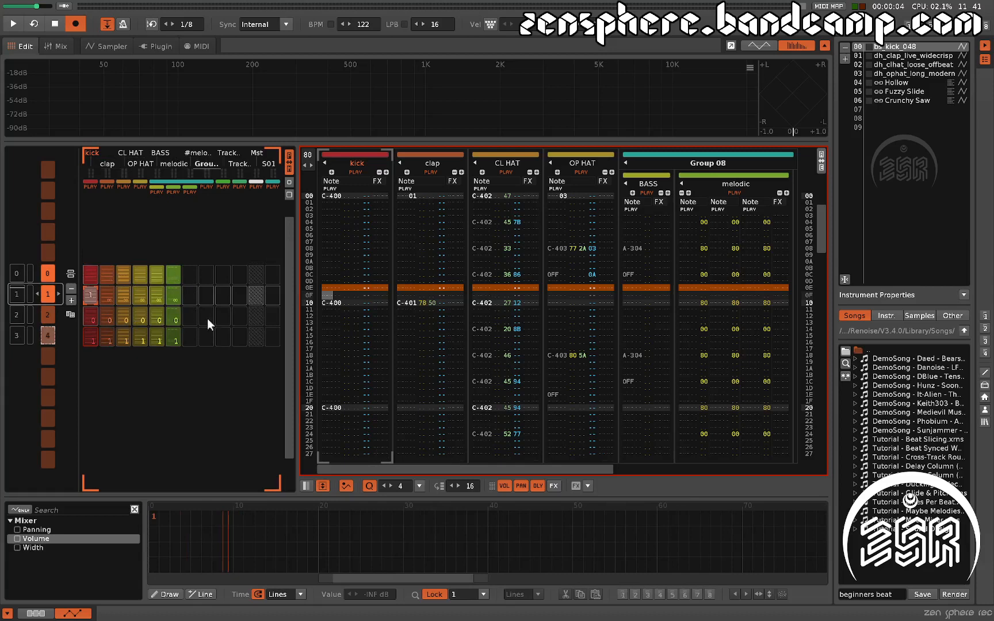
pyautogui.scroll(-1, 178, 311)
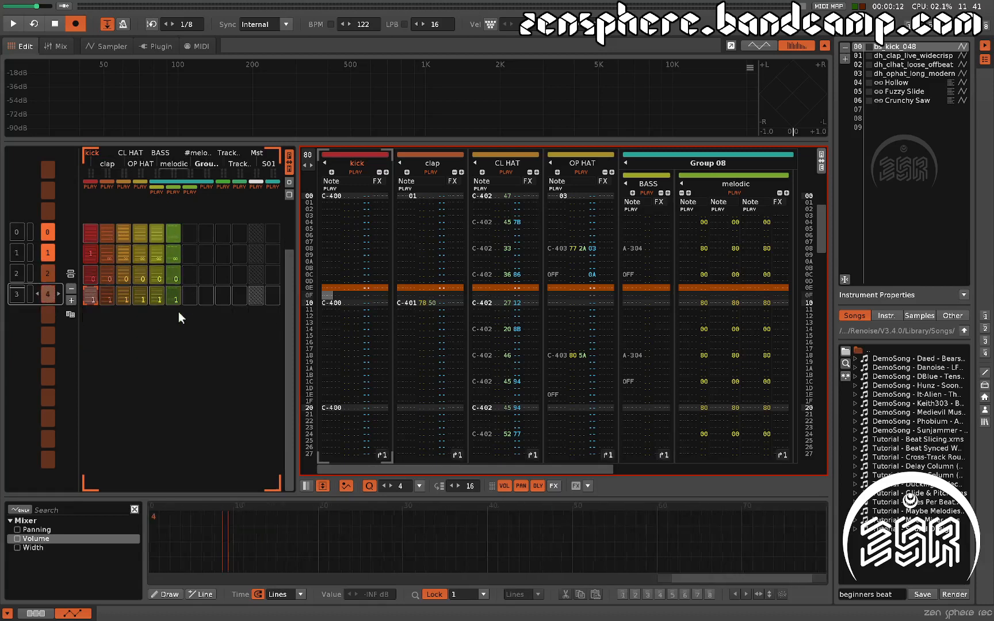
pyautogui.scroll(1, 178, 311)
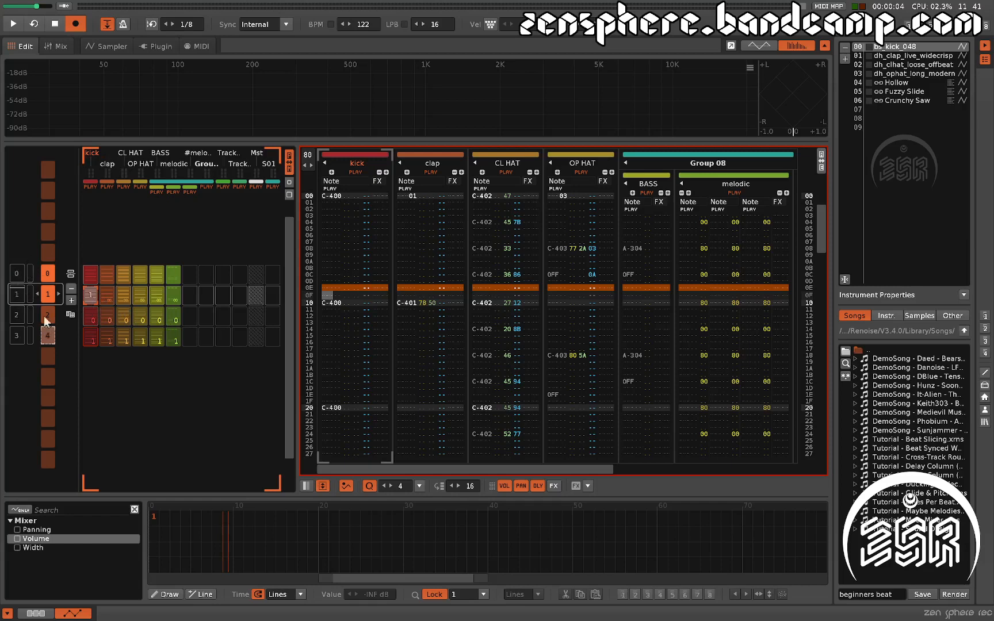
# Create a section starting at pattern 0 and name it beat.
pyautogui.scroll(1, 56, 314)
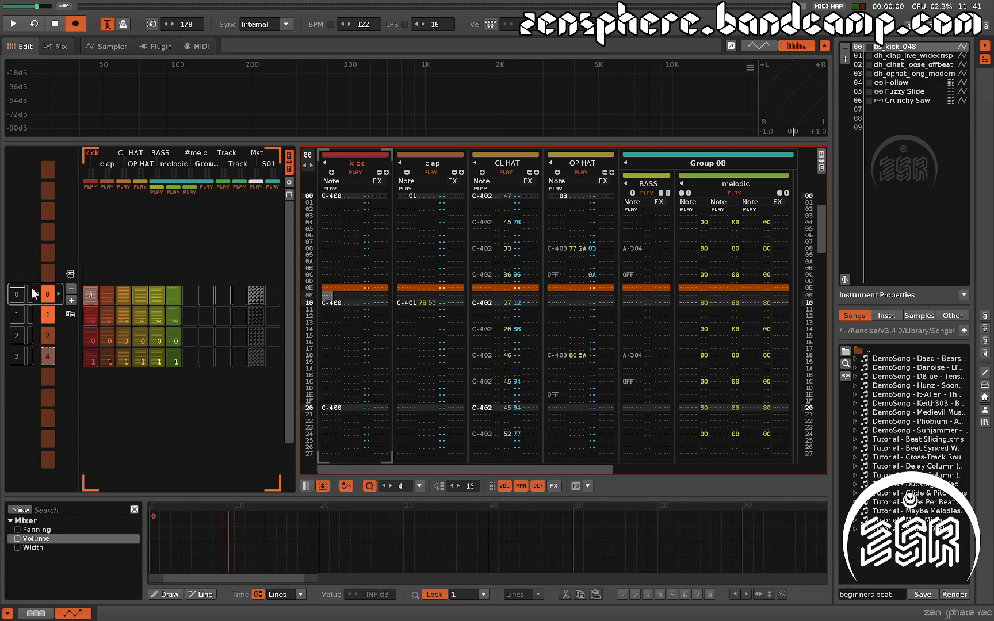
pyautogui.click(71, 275)
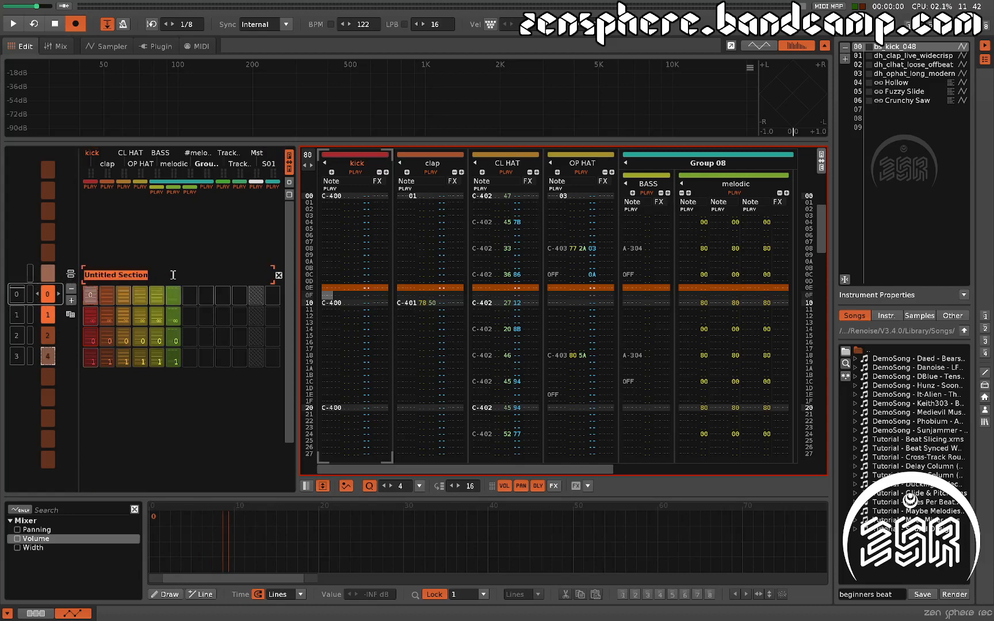
pyautogui.write('beat')
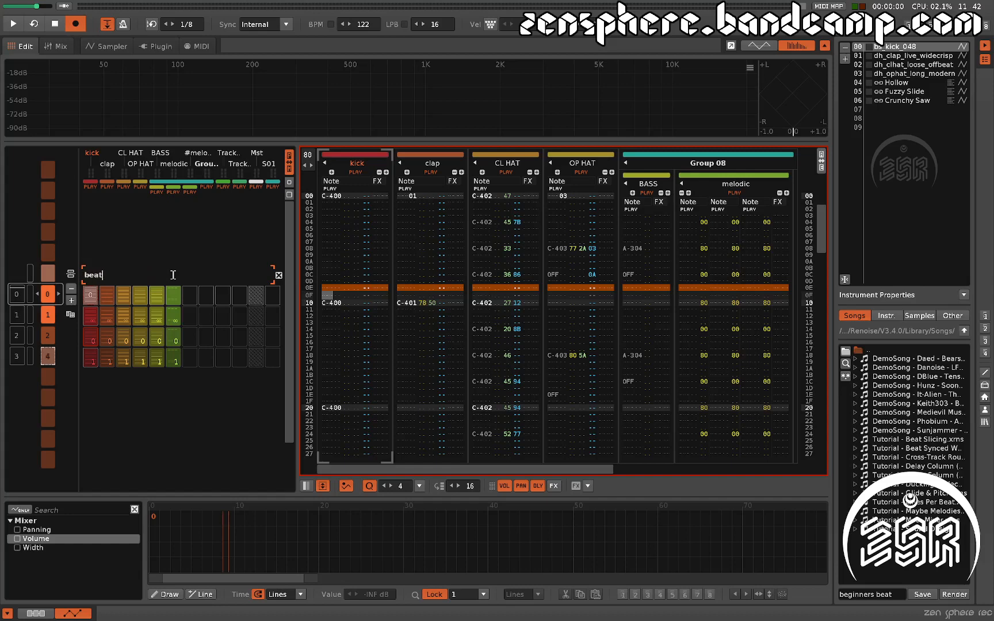
pyautogui.press('Return')
pyautogui.scroll(-3, 56, 286)
pyautogui.scroll(3, 58, 296)
pyautogui.keyDown('shift'); pyautogui.click(46, 278); pyautogui.keyUp('shift')
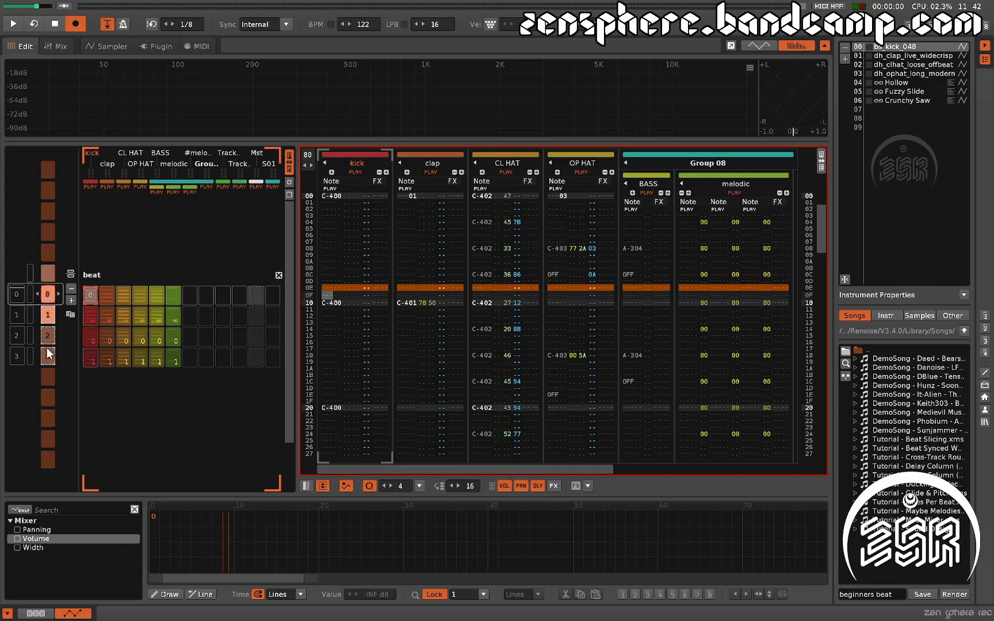
pyautogui.hotkey('ctrl', 't')
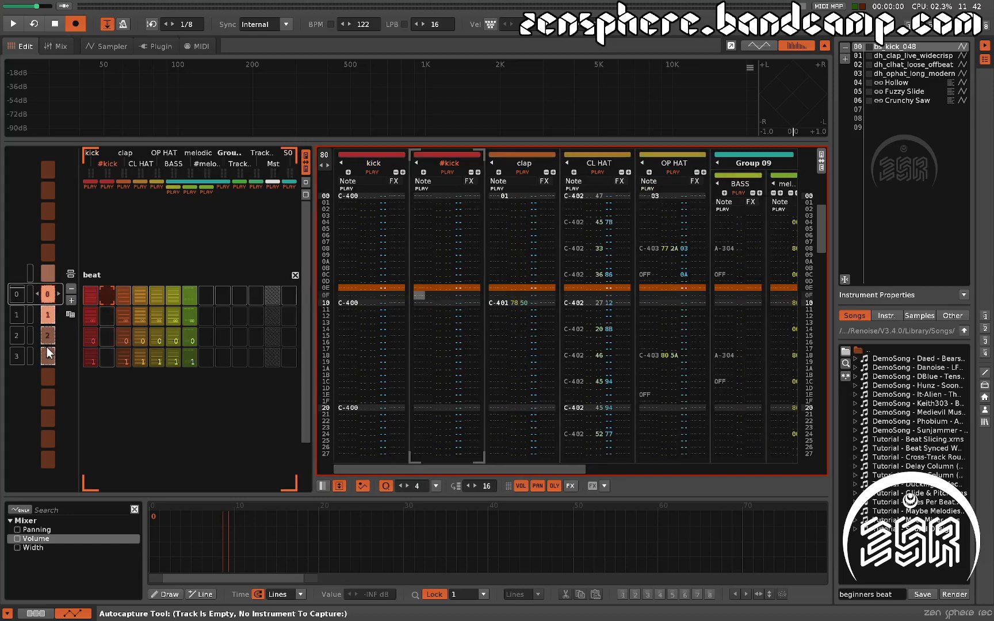
pyautogui.hotkey('ctrl', 'z')
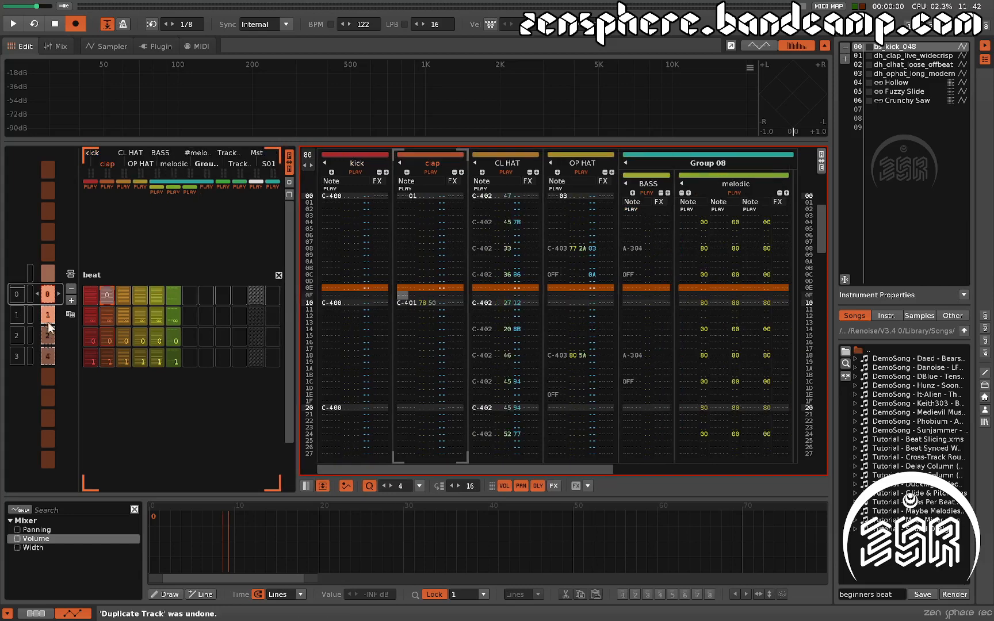
# Duplicate the whole beat section with its four patterns until the sequence holds four sections, patterns 0 to 15.
pyautogui.click(51, 272)
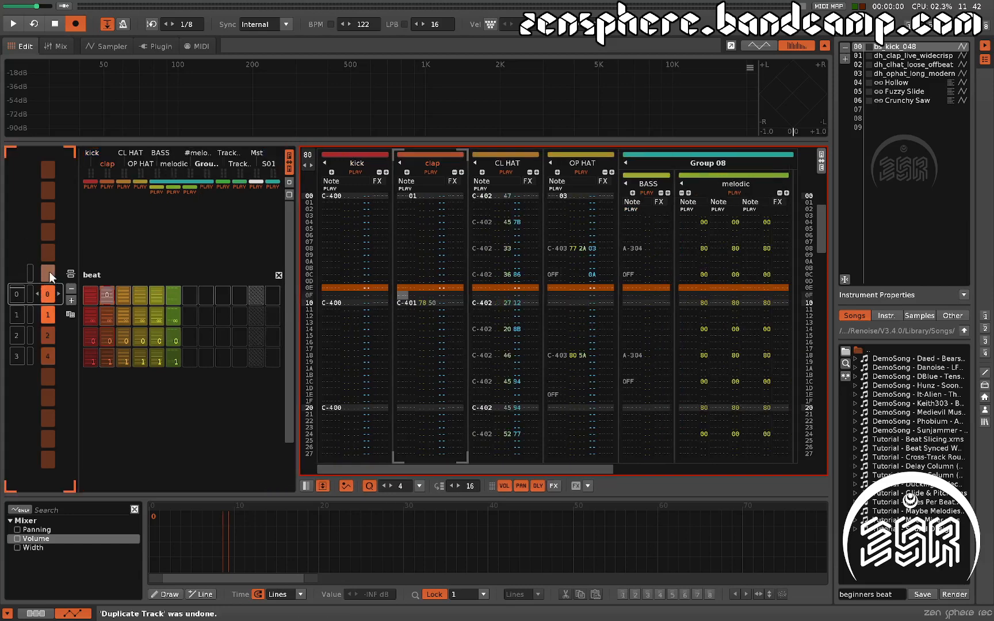
pyautogui.hotkey('ctrl', 'a')
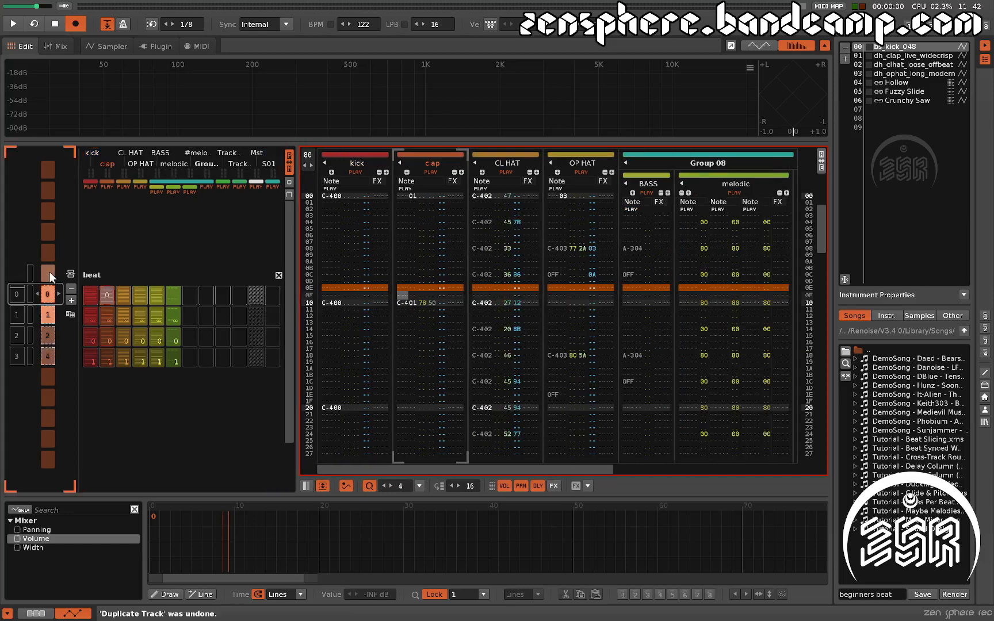
pyautogui.hotkey('ctrl', 'd')
pyautogui.scroll(-3, 111, 333)
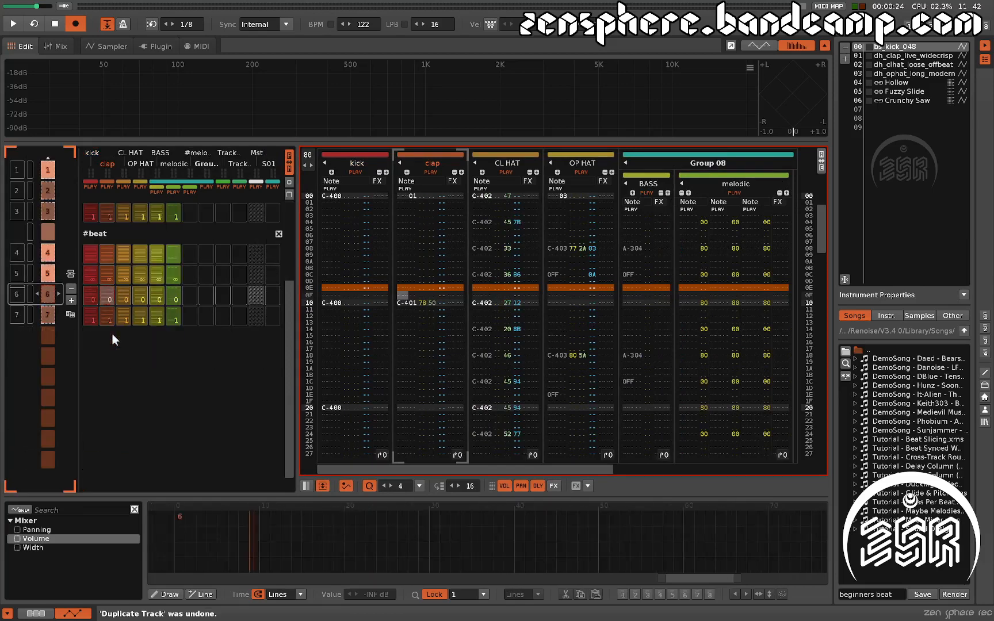
pyautogui.scroll(3, 111, 333)
pyautogui.scroll(-3, 64, 354)
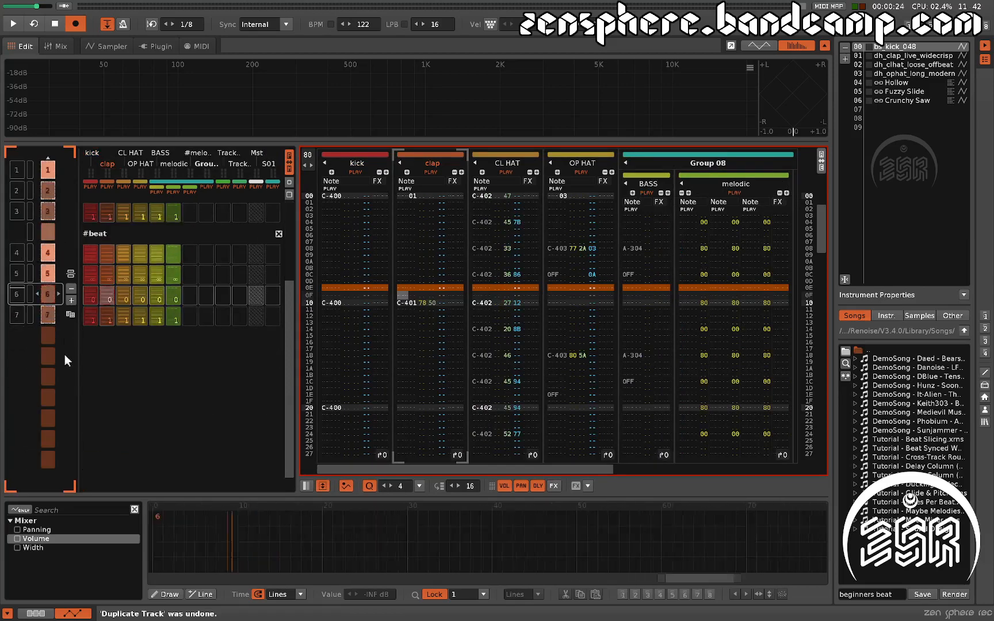
pyautogui.scroll(5, 64, 354)
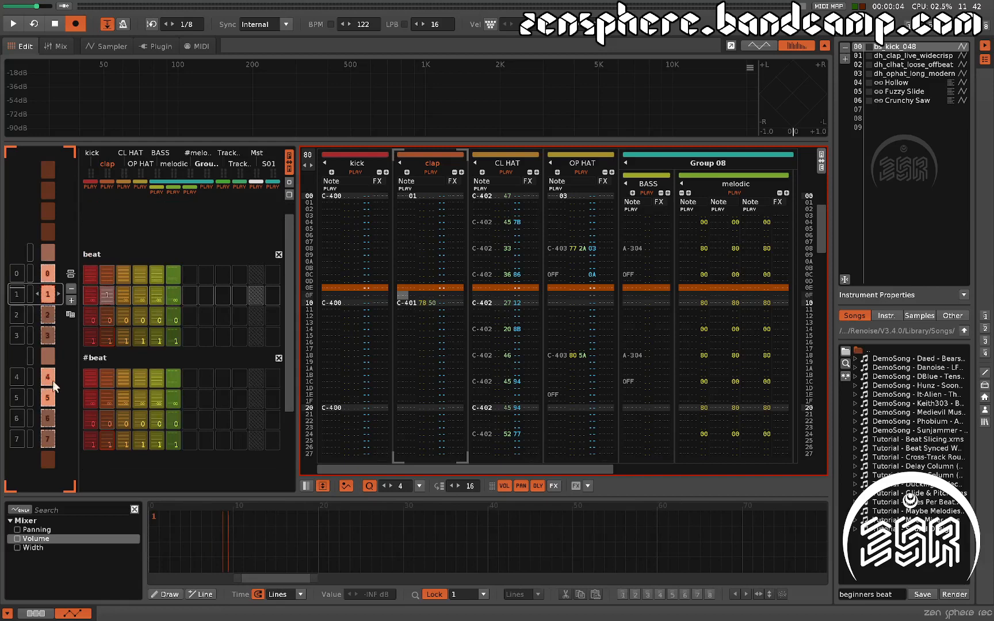
pyautogui.scroll(1, 51, 392)
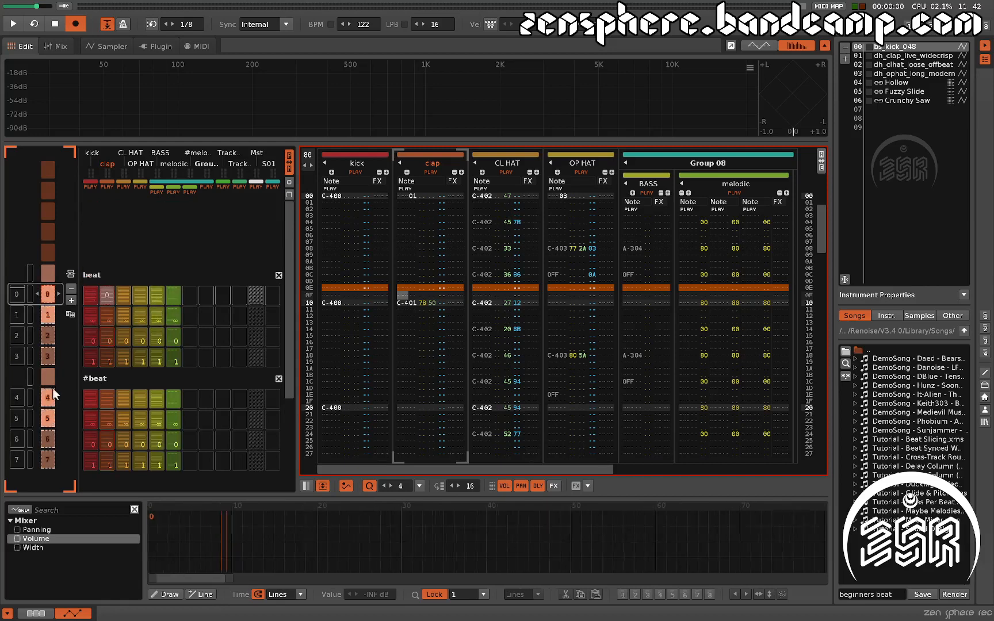
pyautogui.scroll(-15, 157, 322)
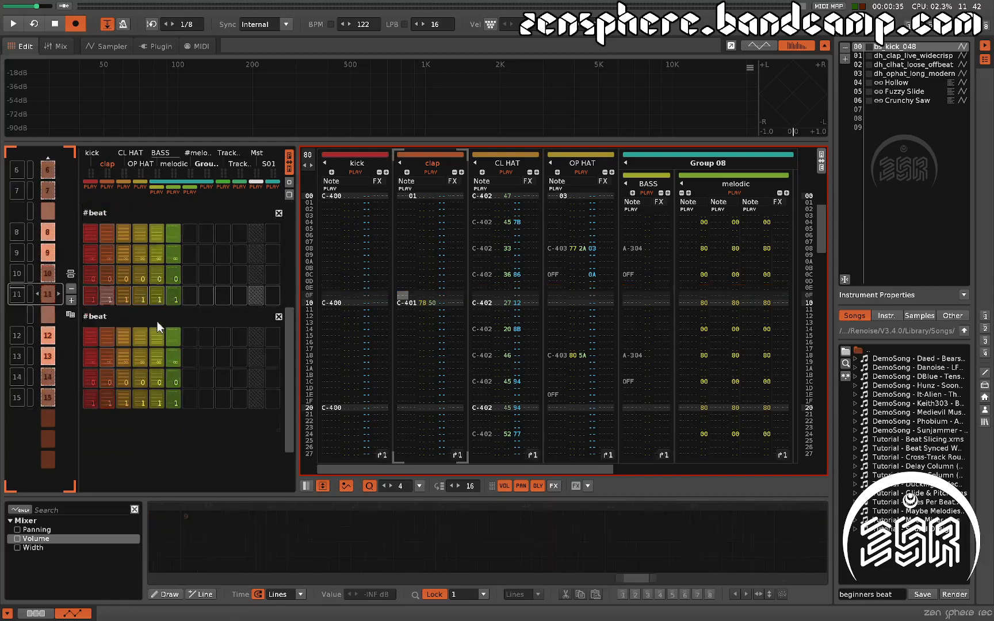
pyautogui.scroll(2, 155, 321)
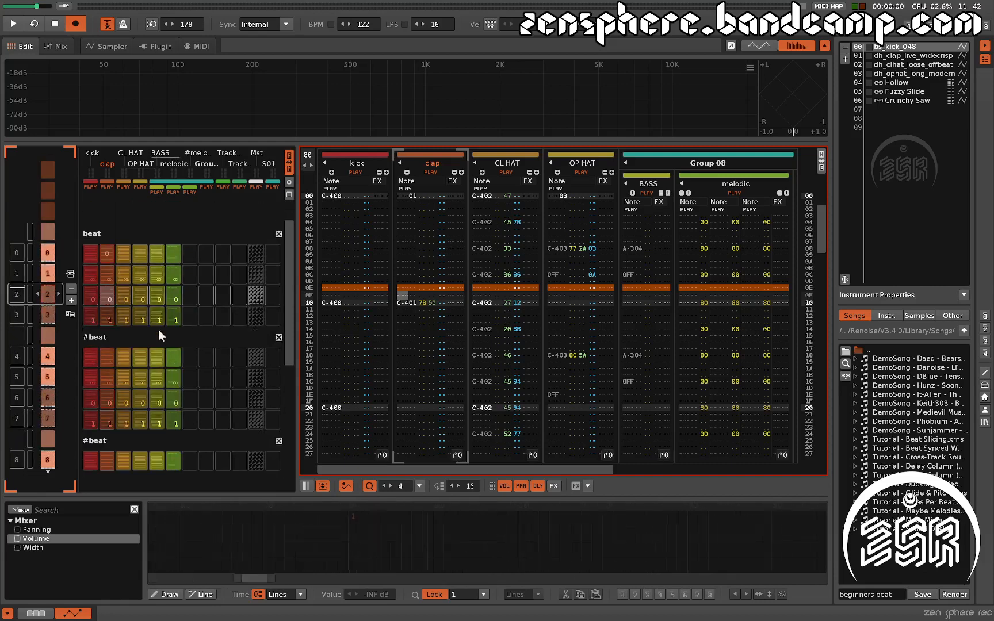
pyautogui.scroll(12, 158, 331)
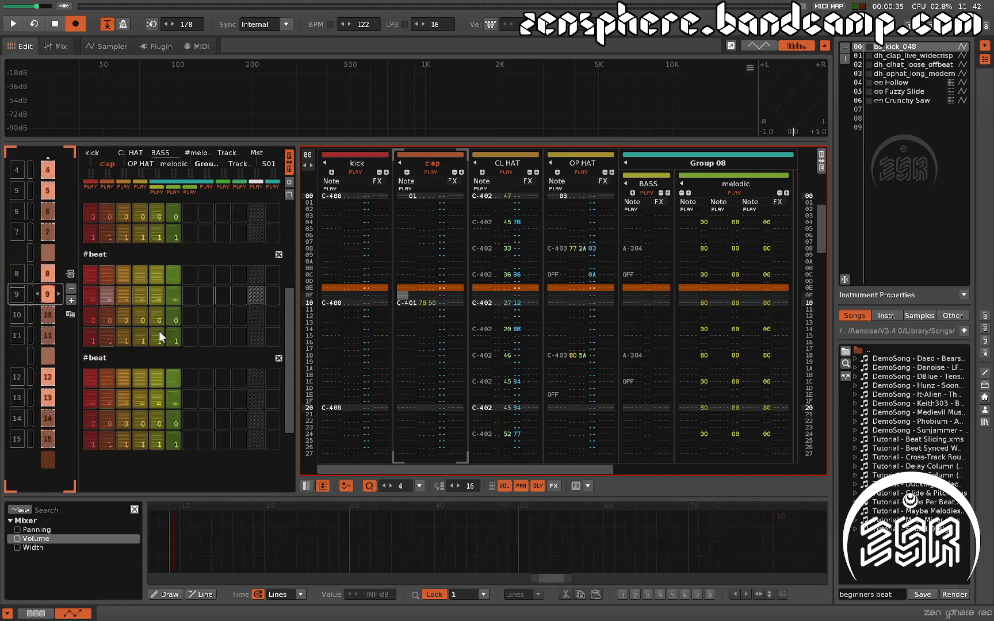
# Try sequence loops on pattern 0 and on the third section, patterns 8 to 11, and play the sequence.
pyautogui.scroll(2, 158, 331)
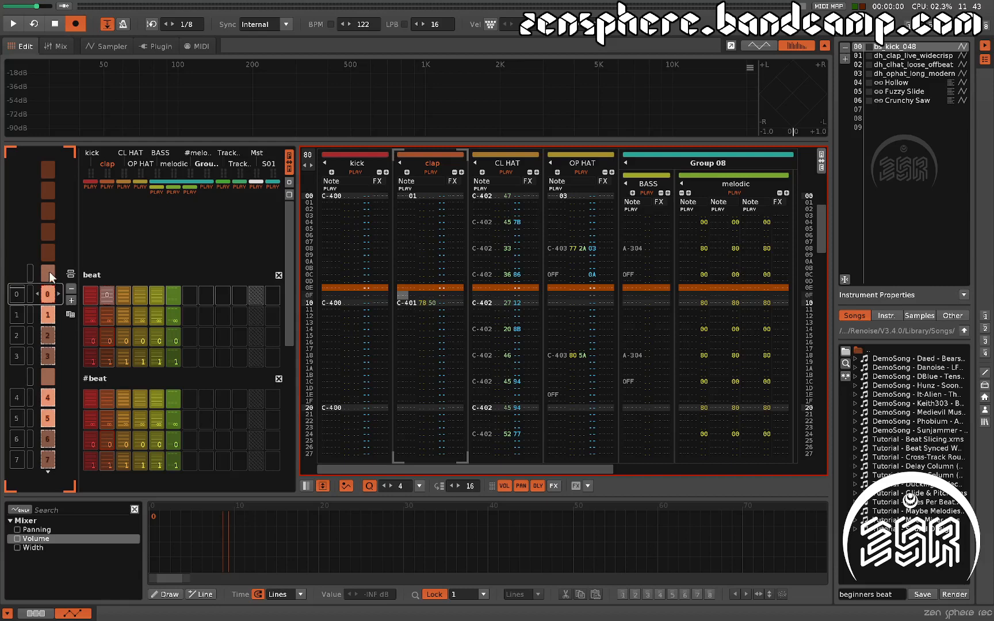
pyautogui.scroll(-15, 50, 277)
pyautogui.scroll(15, 48, 281)
pyautogui.click(30, 295)
pyautogui.click(34, 309)
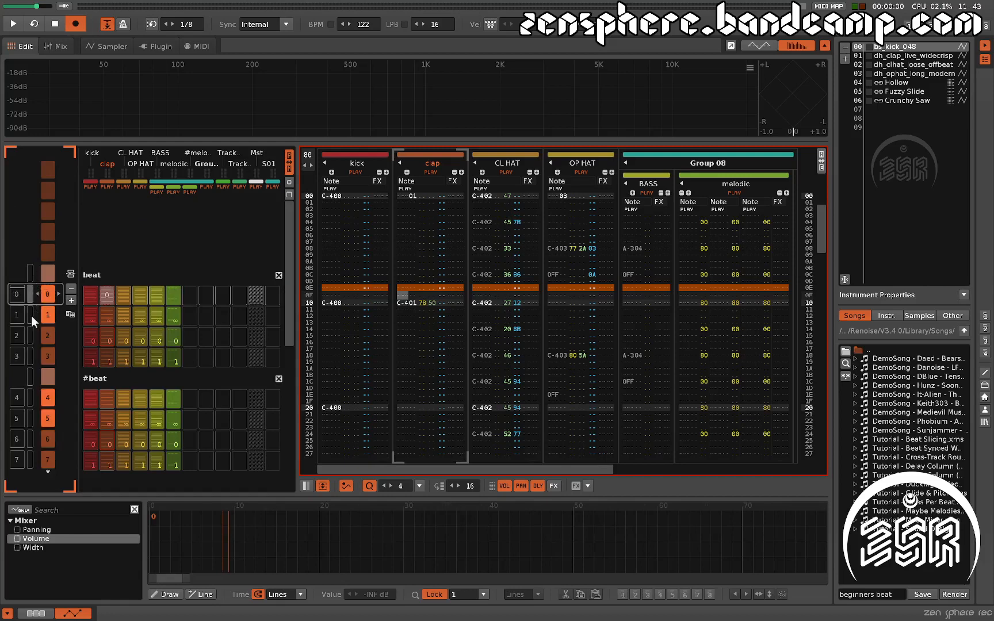
pyautogui.press('space')
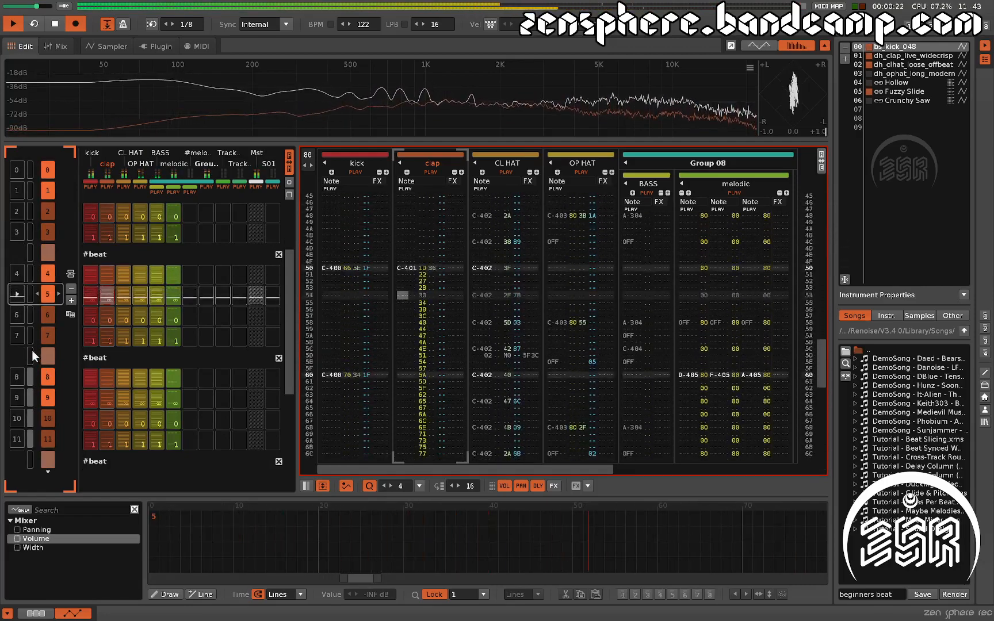
pyautogui.press('space')
# Toggle the loop of the last #beat section, patterns 12 to 15, and review all sections of the sequence.
pyautogui.scroll(5, 57, 377)
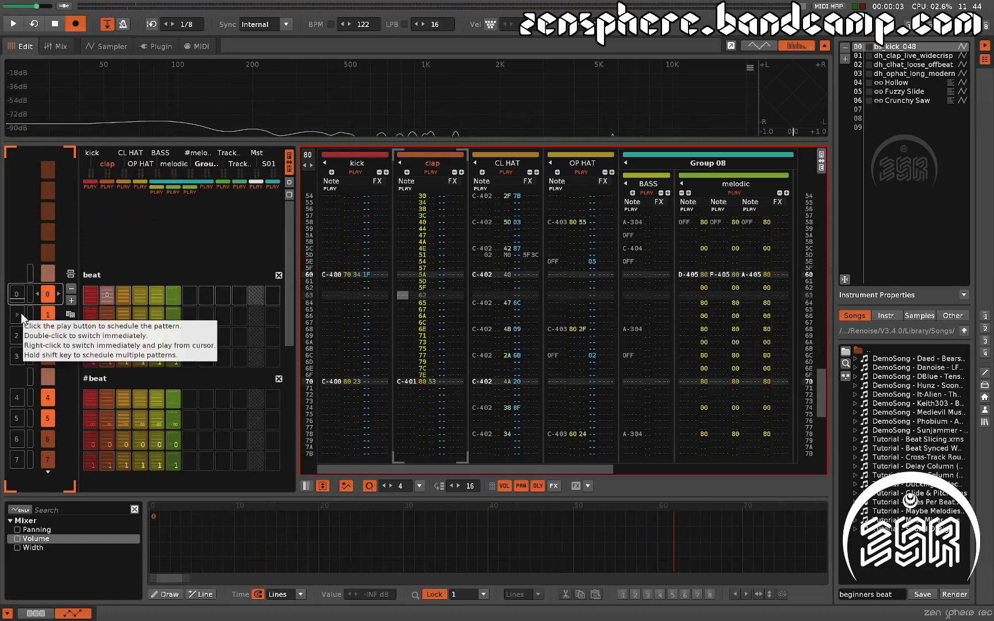
pyautogui.scroll(-15, 47, 315)
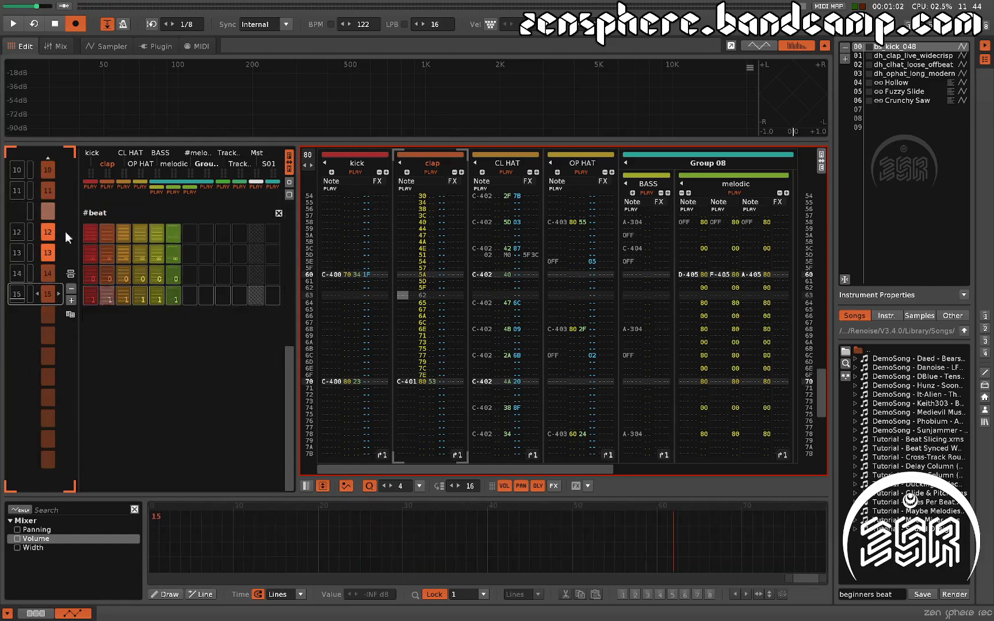
pyautogui.click(30, 209)
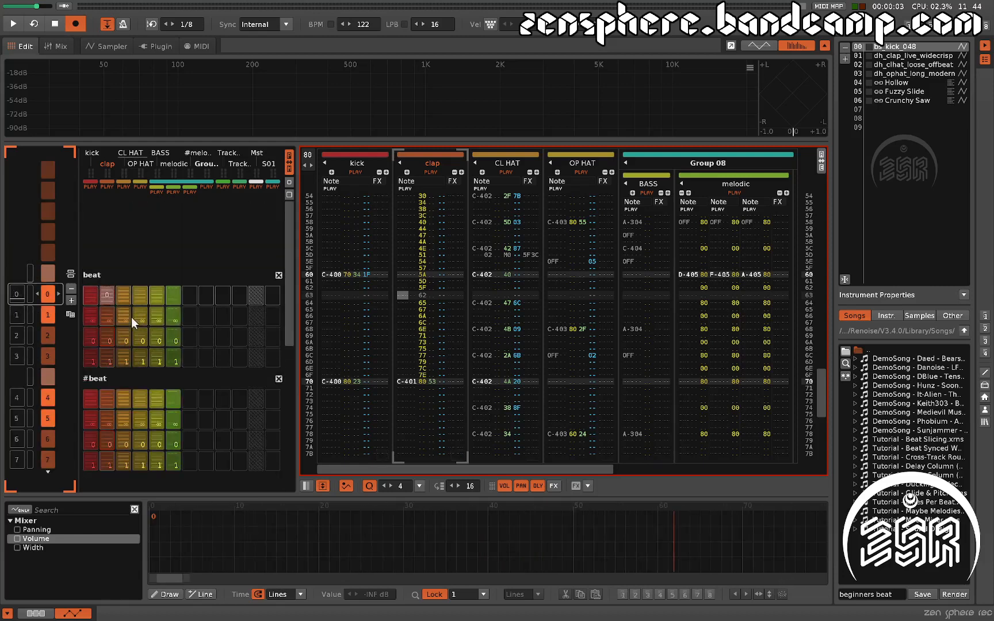
pyautogui.scroll(-15, 131, 317)
pyautogui.scroll(1, 190, 314)
pyautogui.scroll(-1, 190, 314)
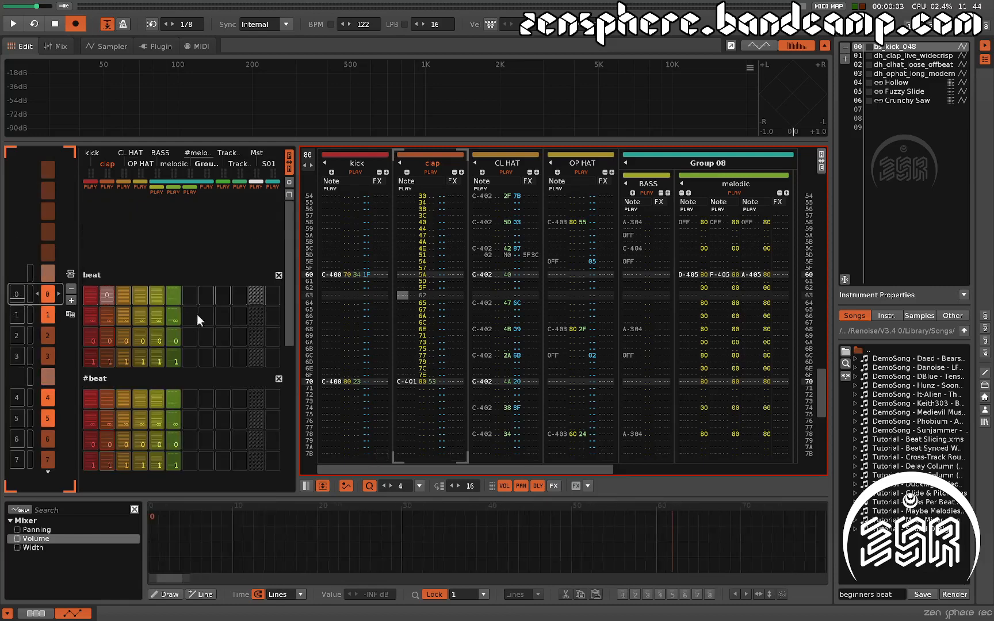
# Open the beat section's name for editing, leave it as it is, and mute the empty block after melodic in pattern 0.
pyautogui.moveTo(288, 462); pyautogui.dragTo(283, 248)
pyautogui.doubleClick(189, 234)
pyautogui.click(188, 234)
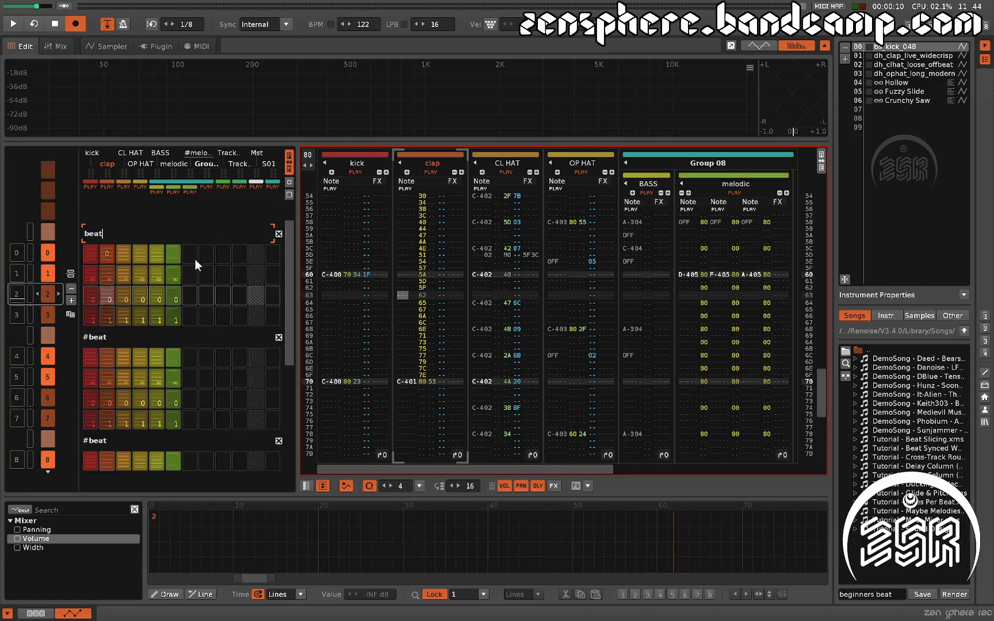
pyautogui.click(195, 259)
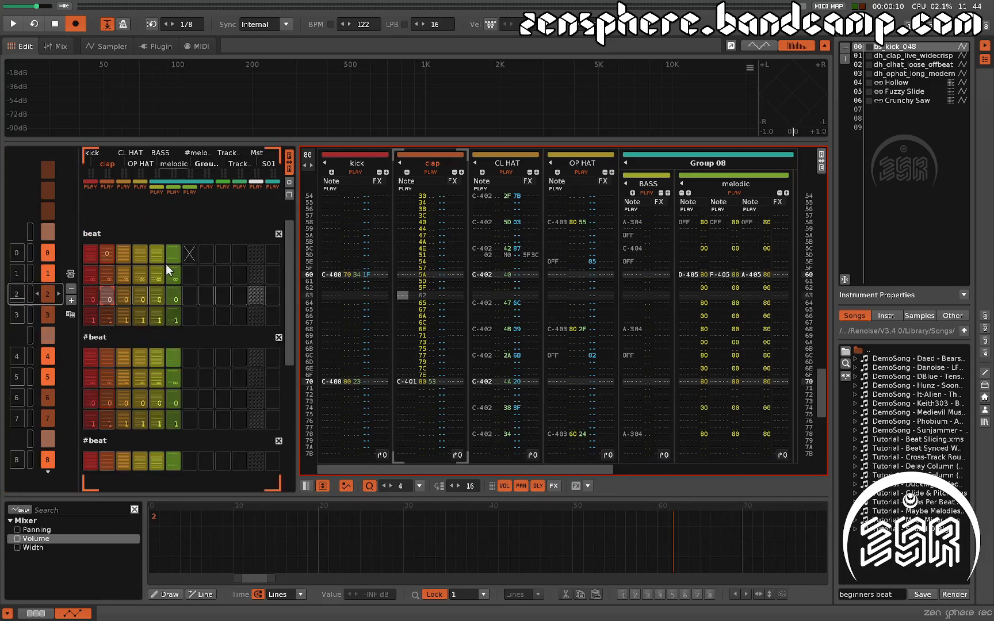
# Move the cursor to the S01 track and jump between the first and last patterns of the sequence, ending on pattern 0.
pyautogui.press('Left')
pyautogui.press('Left')
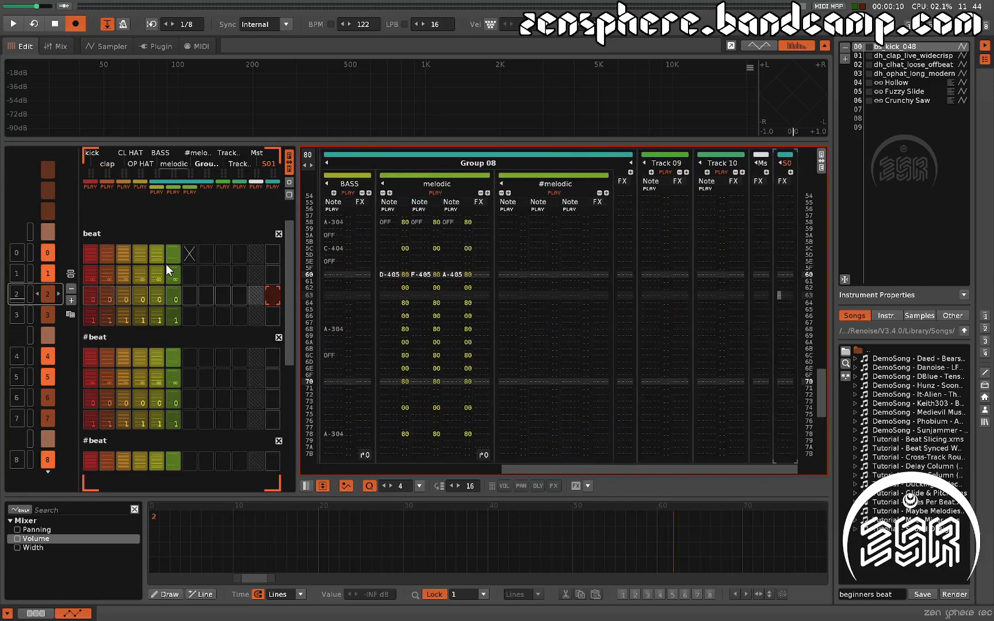
pyautogui.click(28, 205)
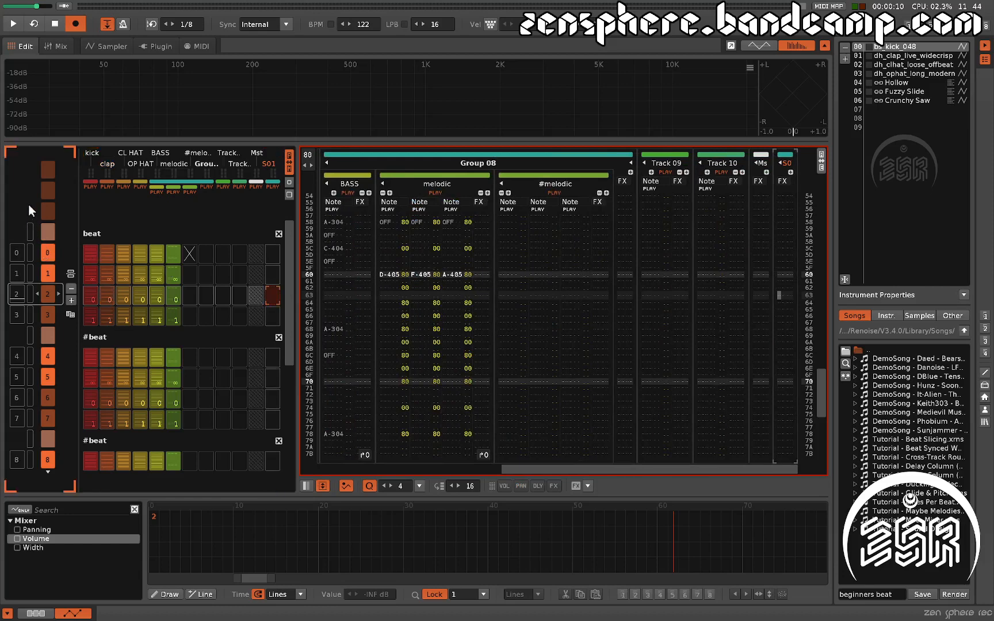
pyautogui.press('End')
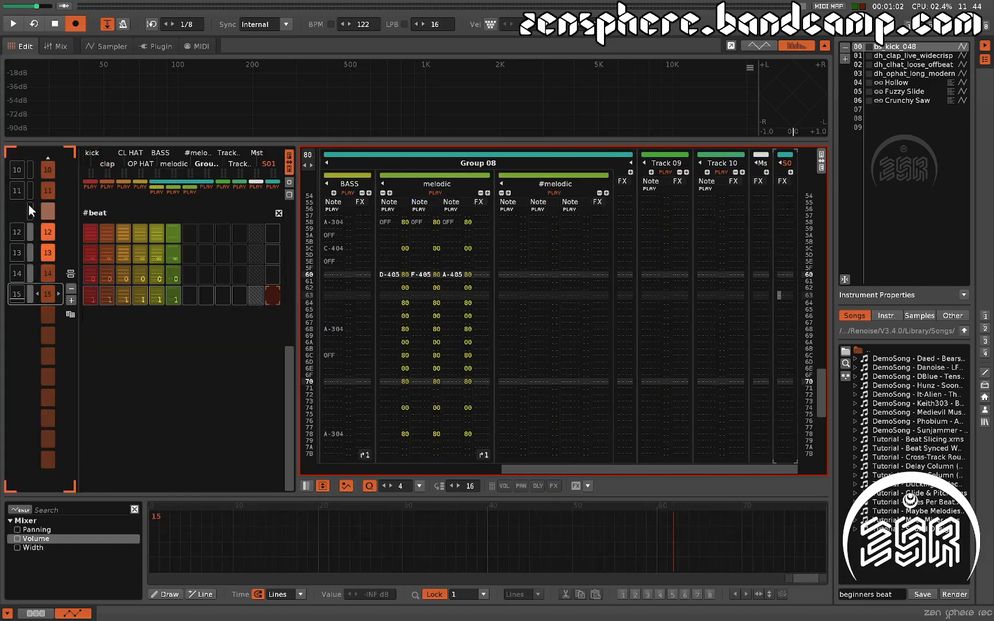
pyautogui.press('Home')
pyautogui.press('End')
pyautogui.press('Home')
pyautogui.press('End')
pyautogui.scroll(5, 39, 282)
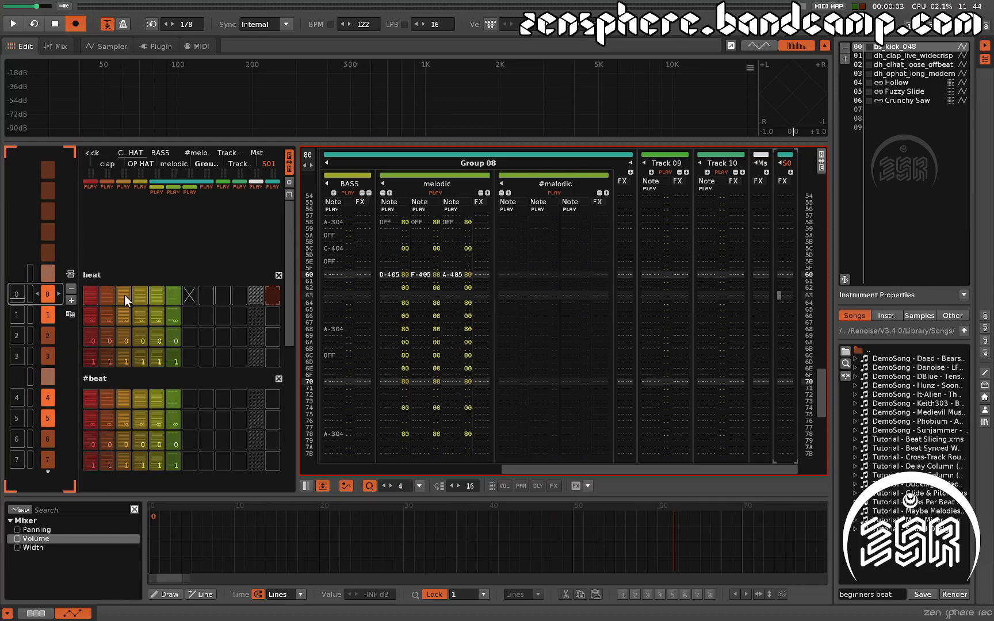
# Show the track's effect devices, turn off edit mode, play from pattern 2 and cue patterns 5, 3 and 4 during playback.
pyautogui.press('F1')
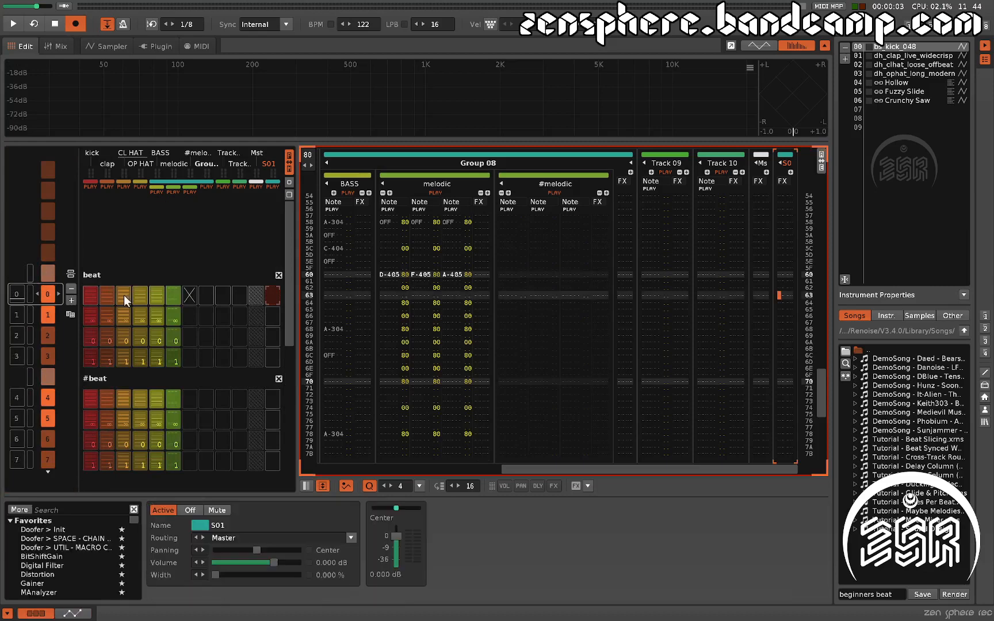
pyautogui.press('Escape')
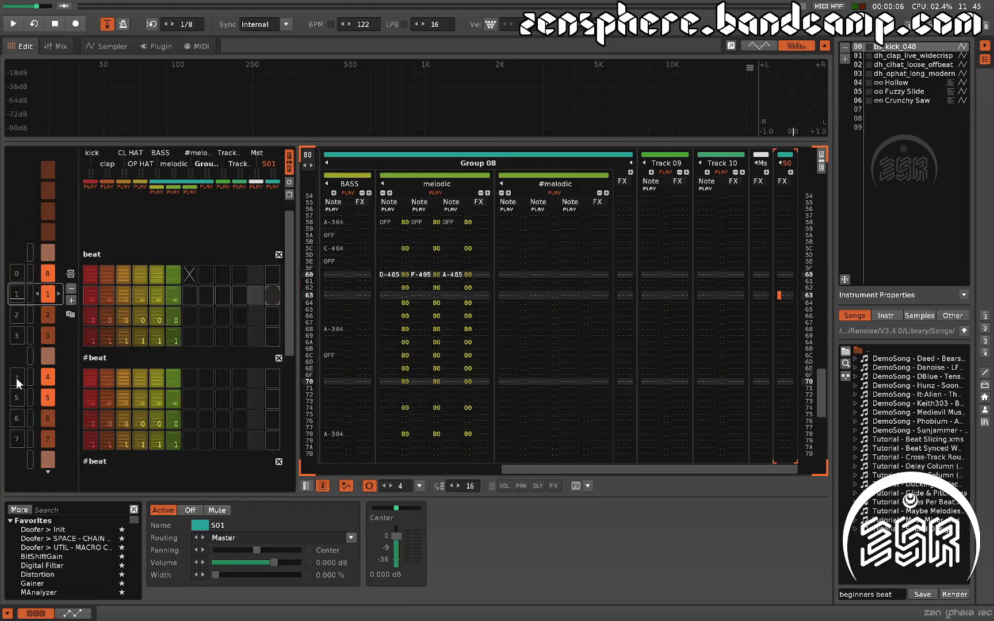
pyautogui.click(16, 315)
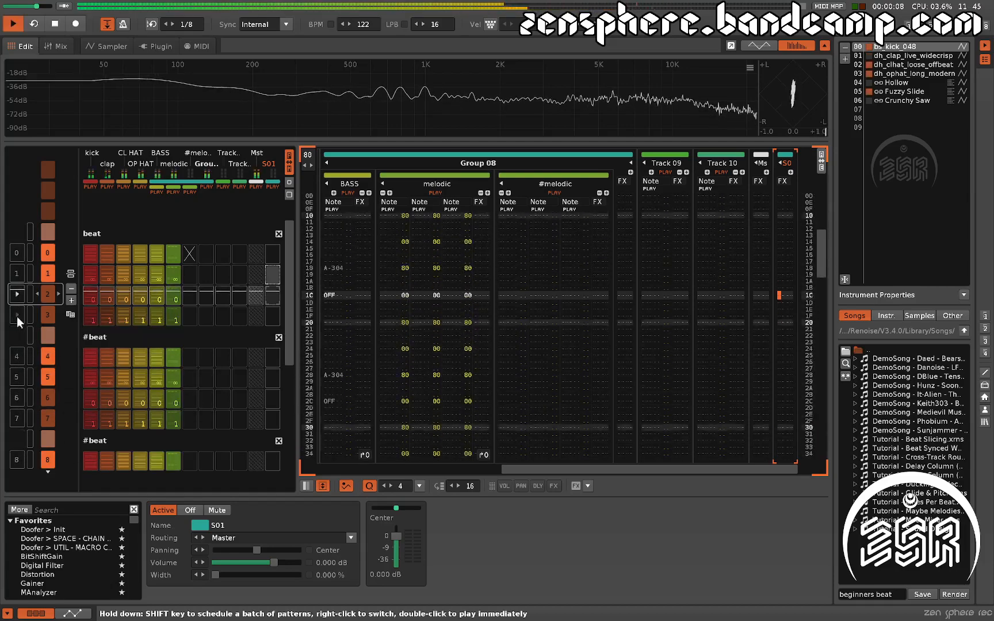
pyautogui.click(16, 378)
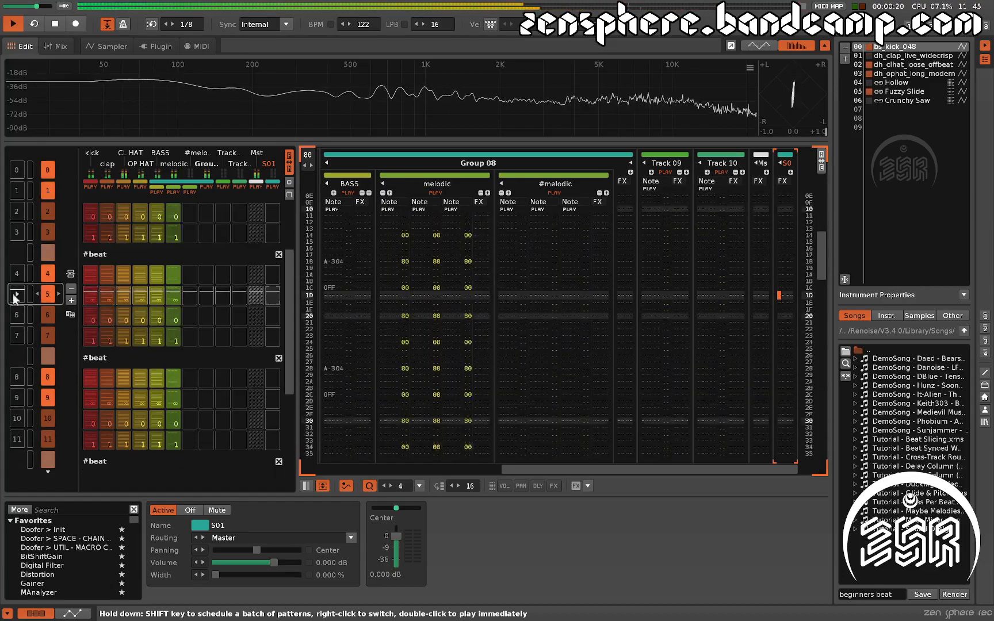
pyautogui.click(17, 232)
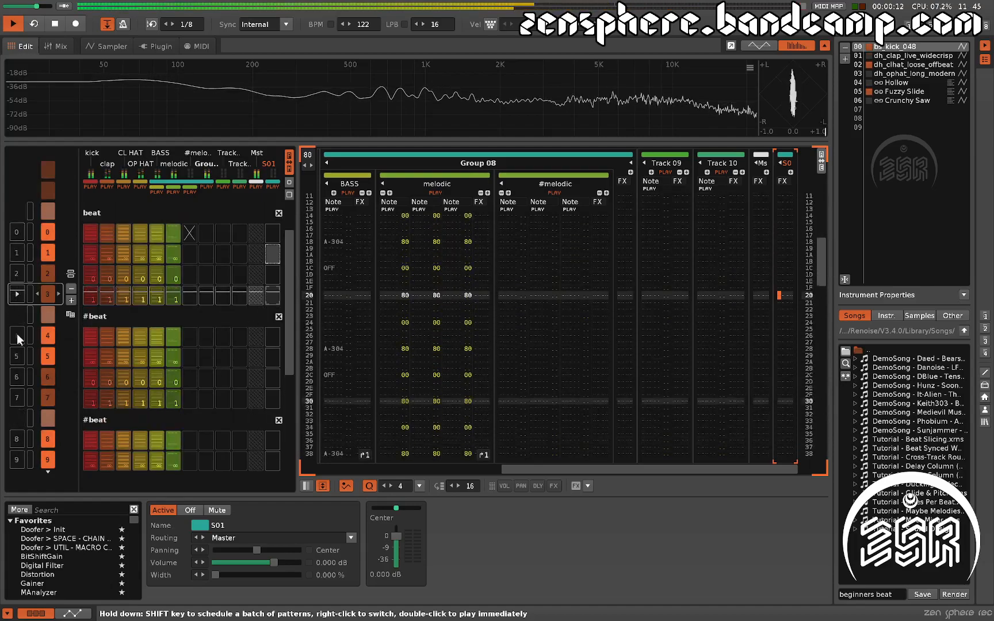
pyautogui.click(17, 337)
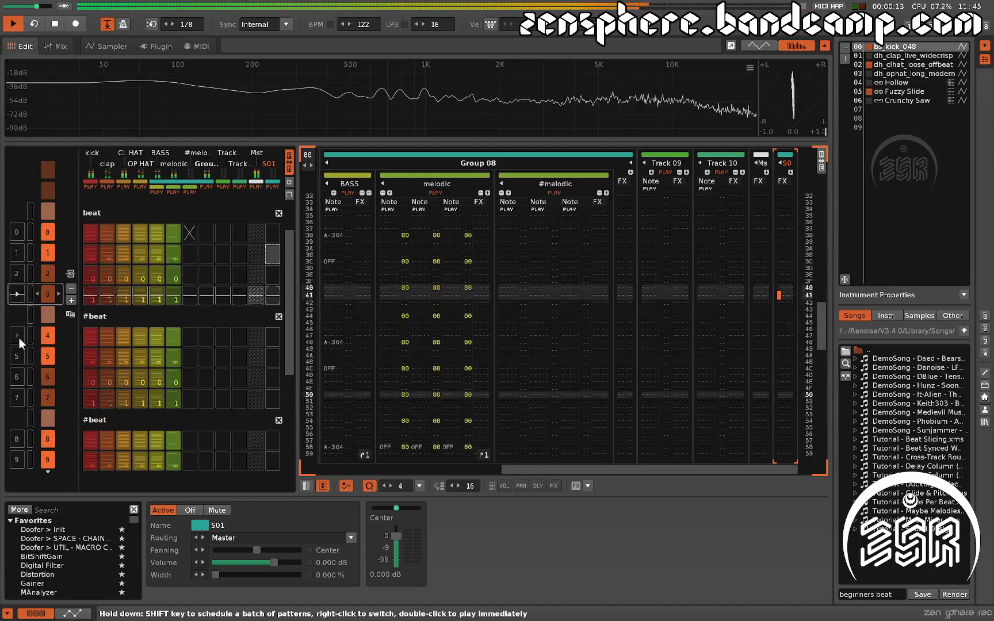
# Schedule pattern 6 and a batch of further patterns including pattern 8 during playback, and stop the song.
pyautogui.click(13, 378)
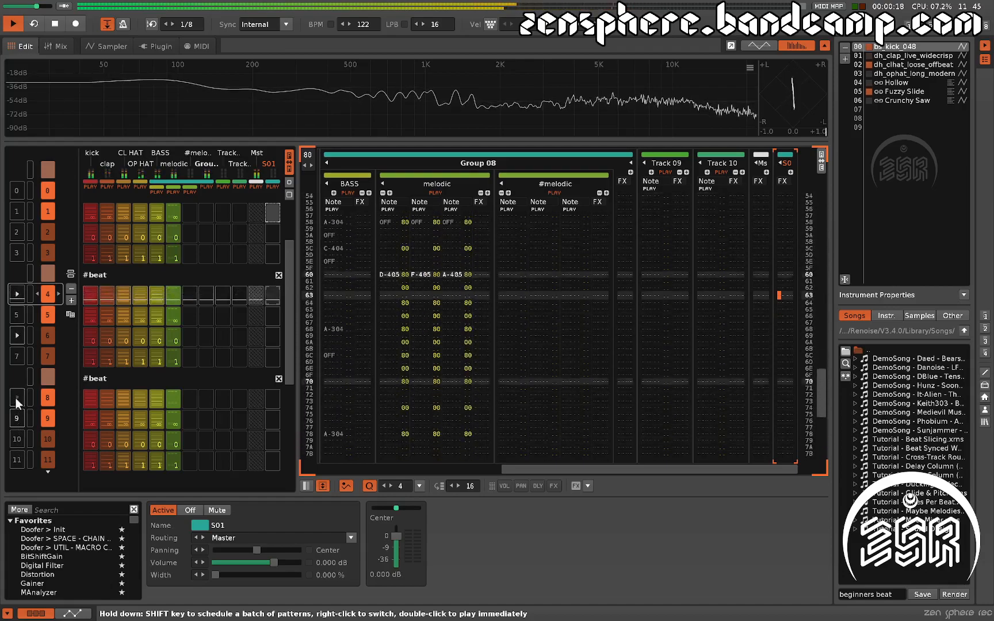
pyautogui.keyDown('shift'); pyautogui.click(16, 398); pyautogui.keyUp('shift')
pyautogui.keyDown('shift'); pyautogui.click(16, 189); pyautogui.keyUp('shift')
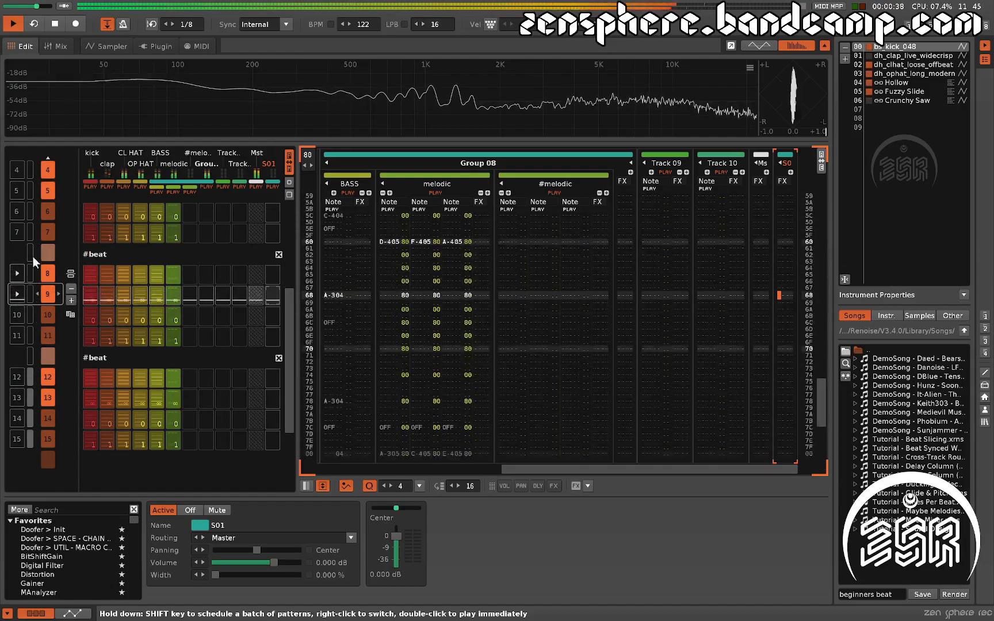
pyautogui.press('space')
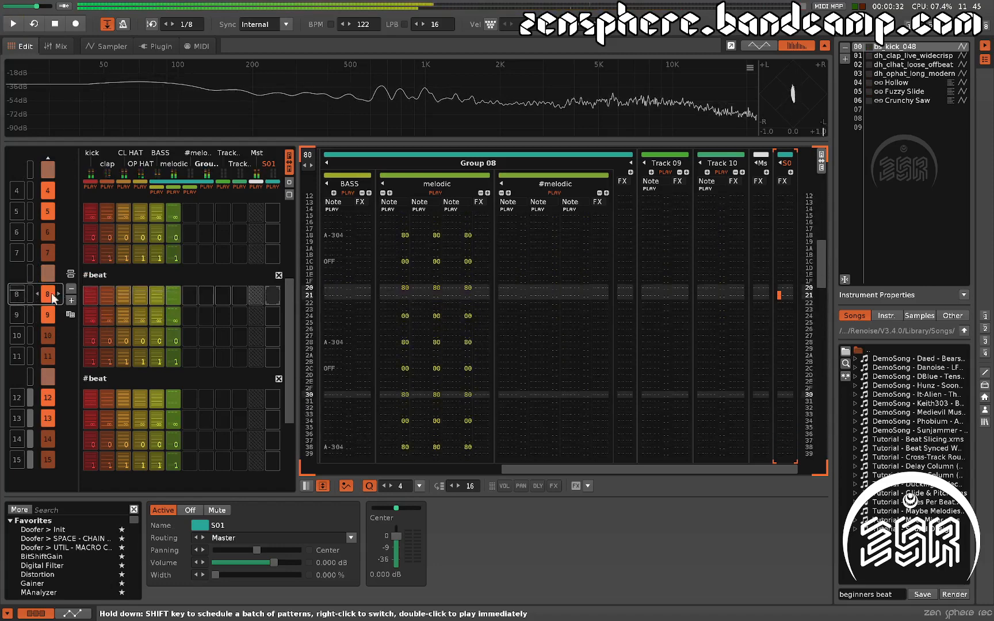
# Expand the pattern name column beside the sequence and place the text cursor in pattern 0's empty name.
pyautogui.scroll(8, 60, 303)
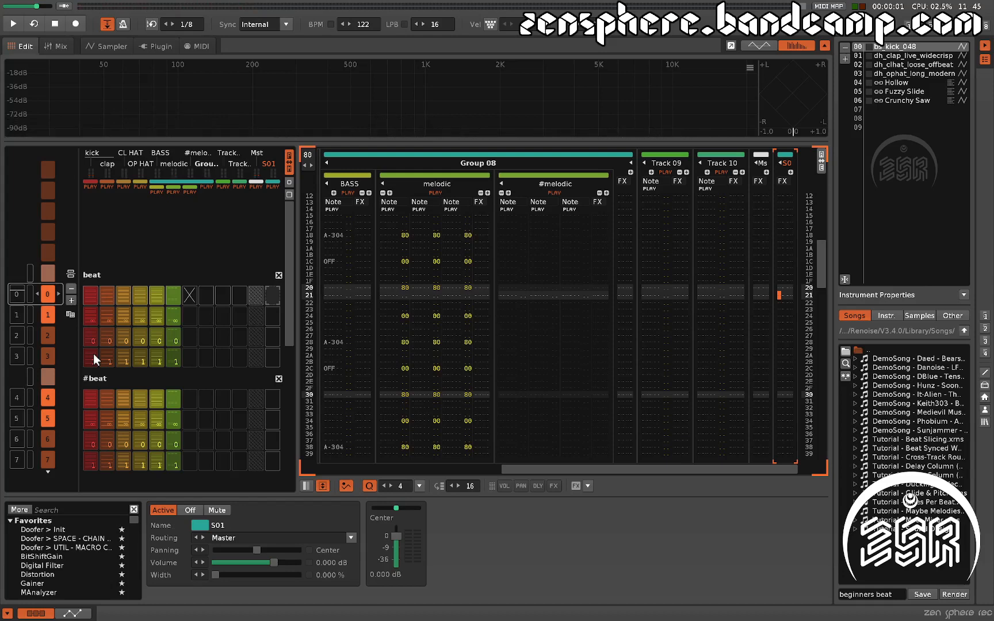
pyautogui.scroll(-1, 93, 354)
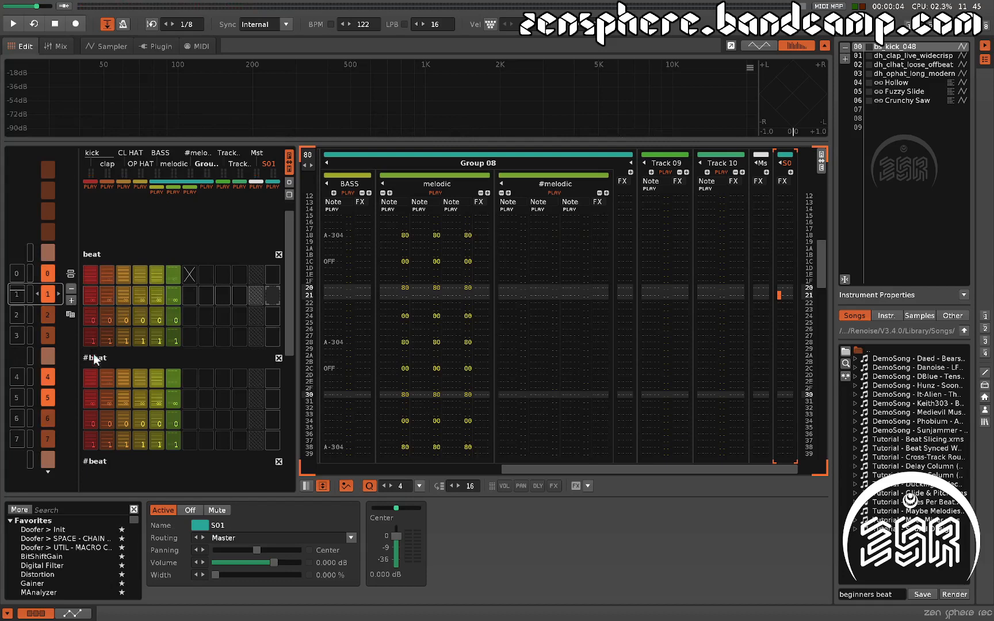
pyautogui.scroll(-2, 93, 355)
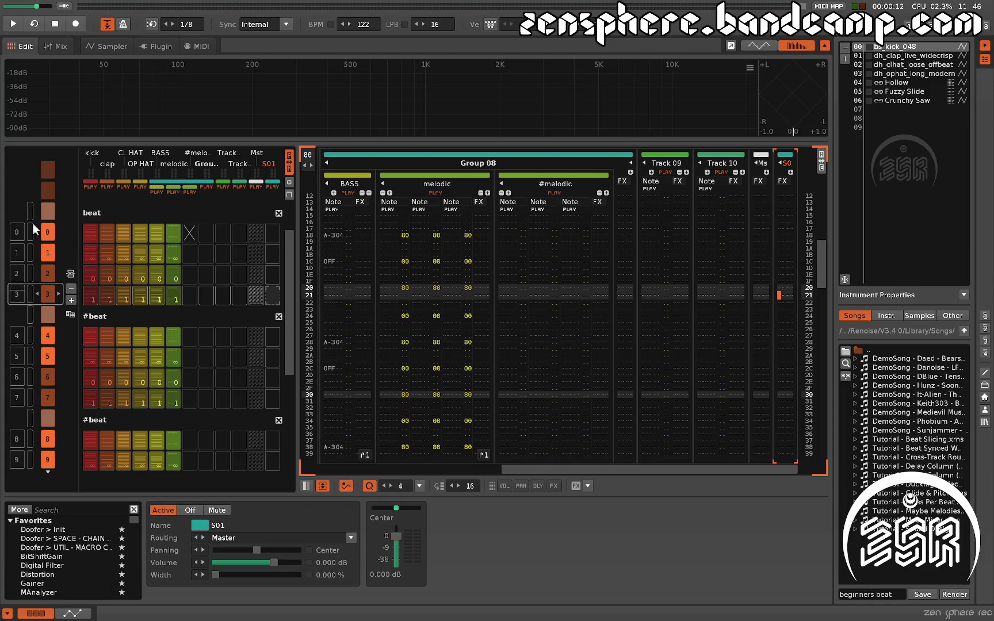
pyautogui.moveTo(80, 247); pyautogui.dragTo(191, 249)
pyautogui.click(123, 236)
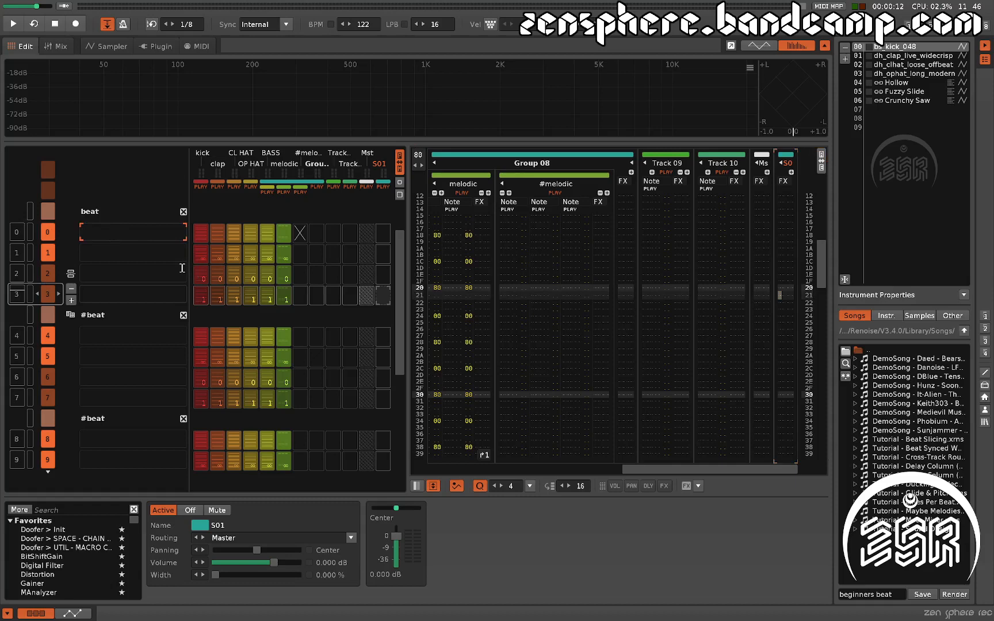
# Try a much wider pattern matrix, hide the pattern name column and narrow the matrix until the pattern editor regains its space.
pyautogui.moveTo(190, 266); pyautogui.dragTo(351, 249)
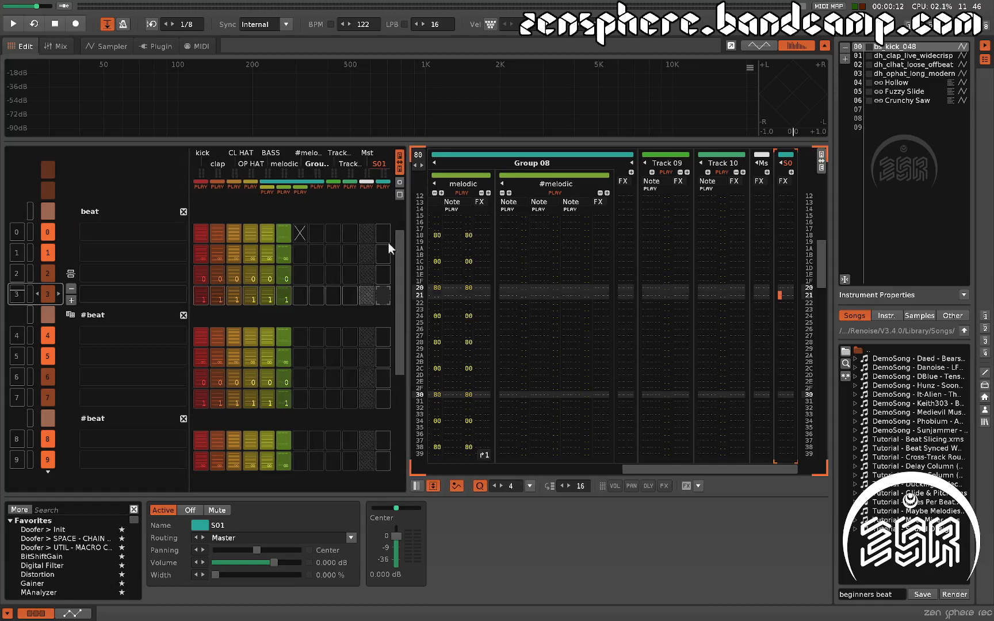
pyautogui.moveTo(404, 269); pyautogui.dragTo(832, 219)
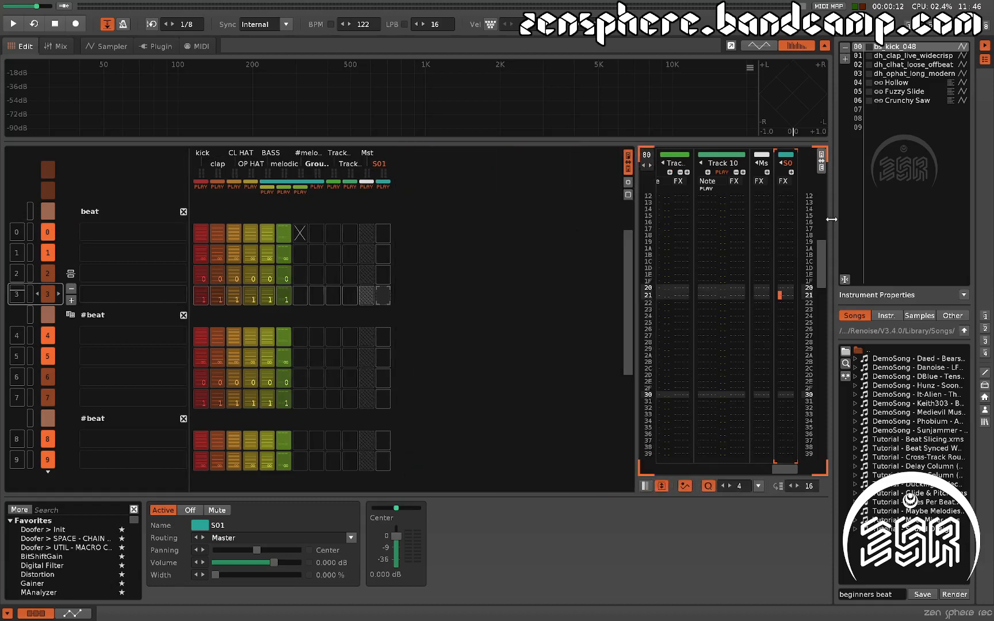
pyautogui.click(188, 254)
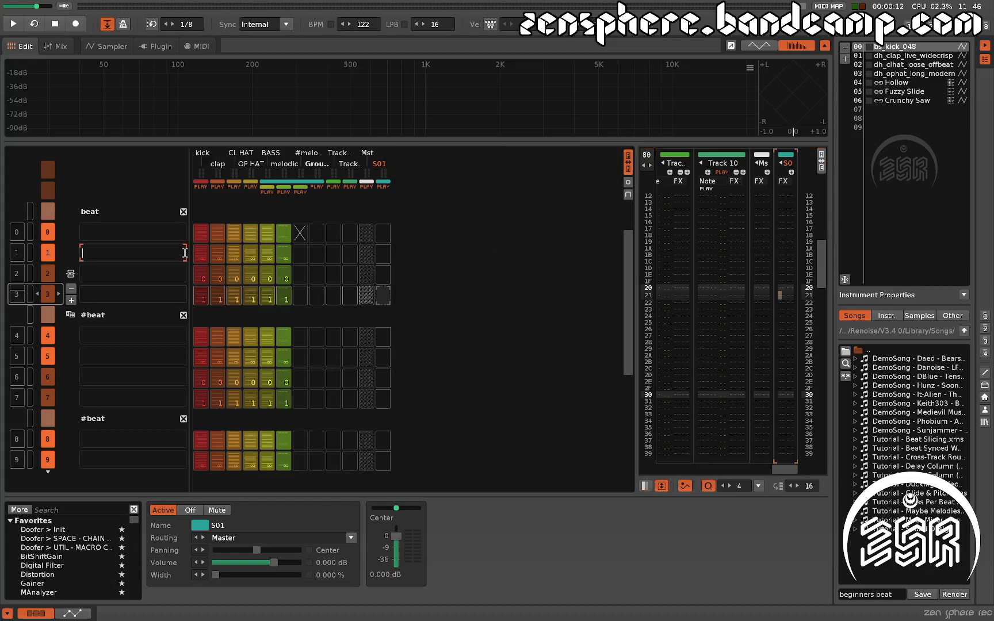
pyautogui.moveTo(190, 255); pyautogui.dragTo(27, 260)
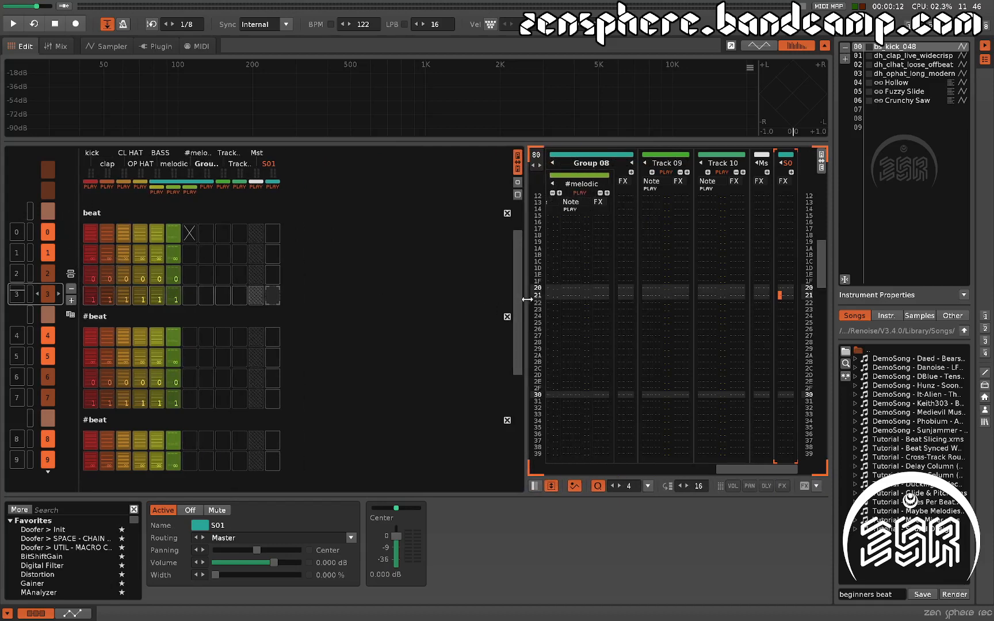
pyautogui.moveTo(526, 300); pyautogui.dragTo(321, 303)
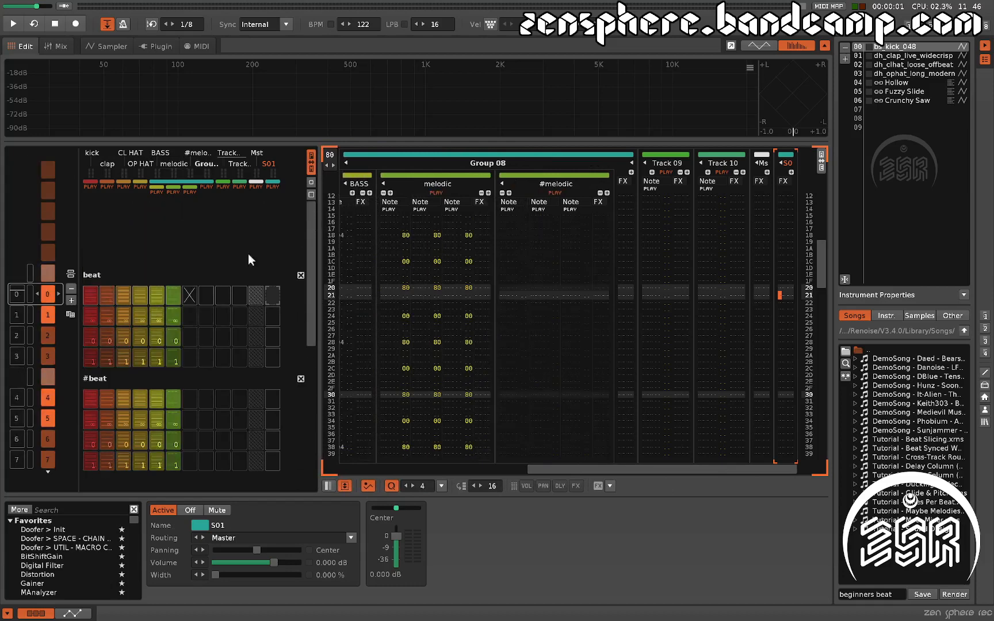
# Collapse the pattern matrix to the plain sequence list and expand it again, twice.
pyautogui.click(310, 158)
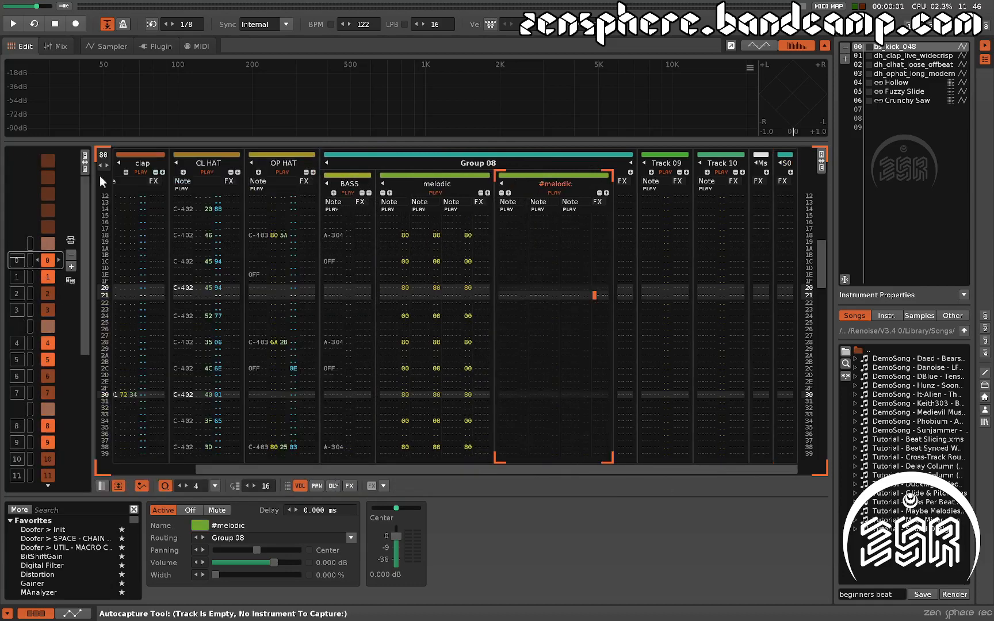
pyautogui.click(87, 160)
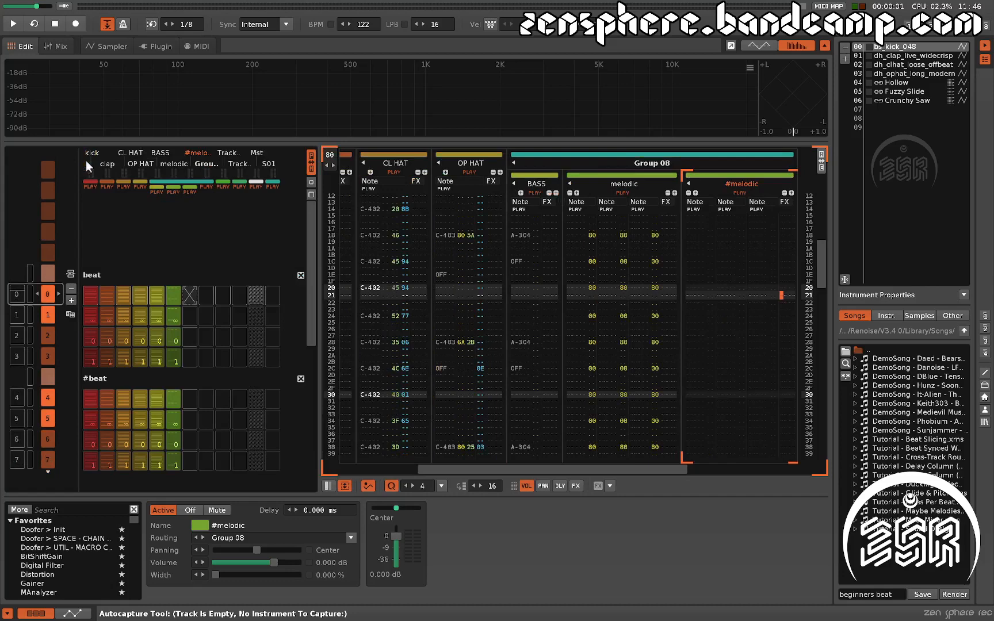
pyautogui.click(311, 165)
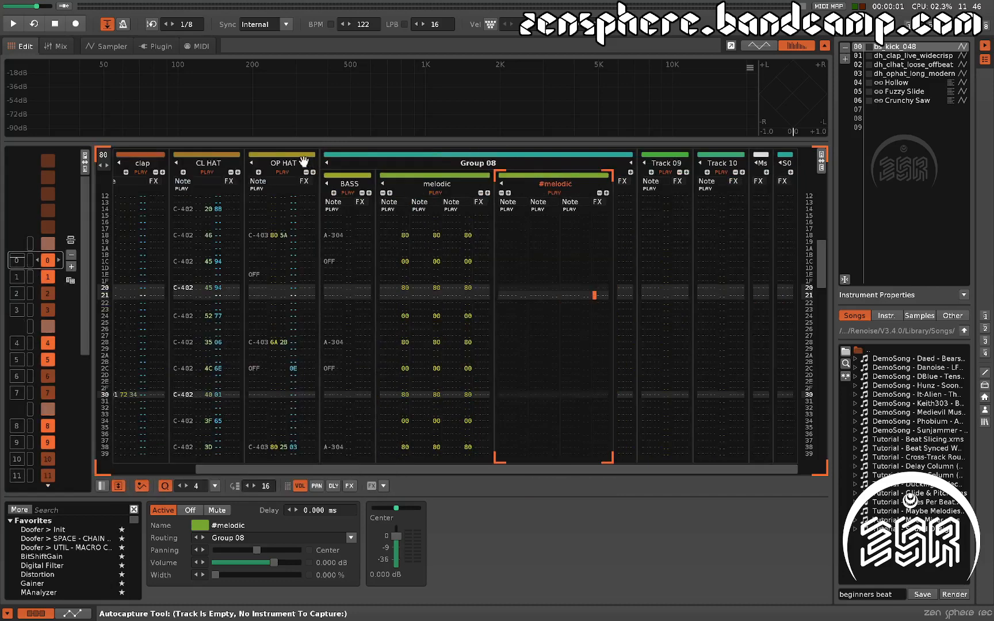
pyautogui.click(85, 158)
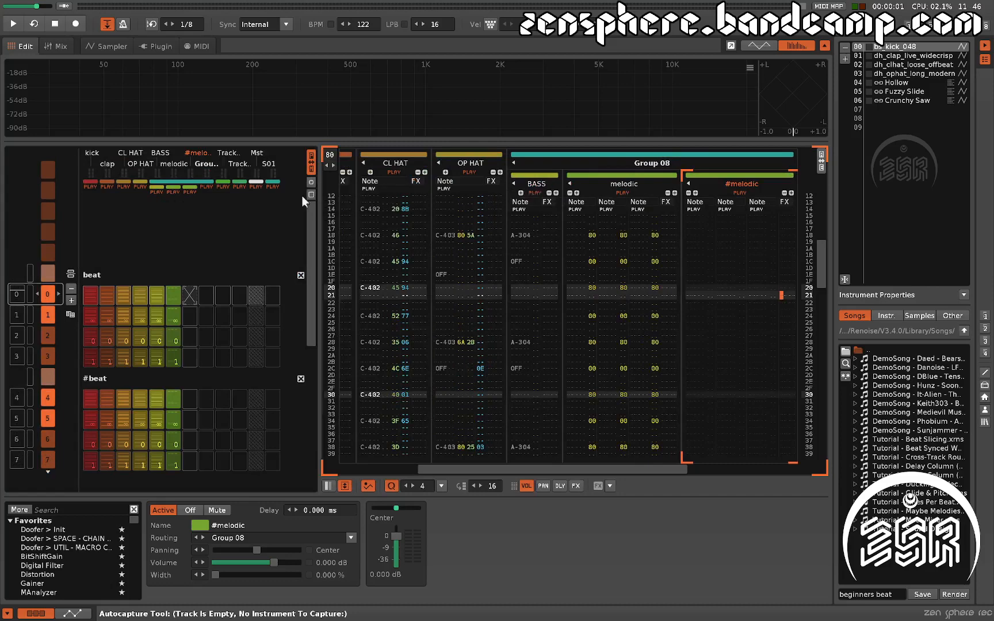
# Shrink the pattern matrix slots, reducing first their height and also their width.
pyautogui.click(312, 182)
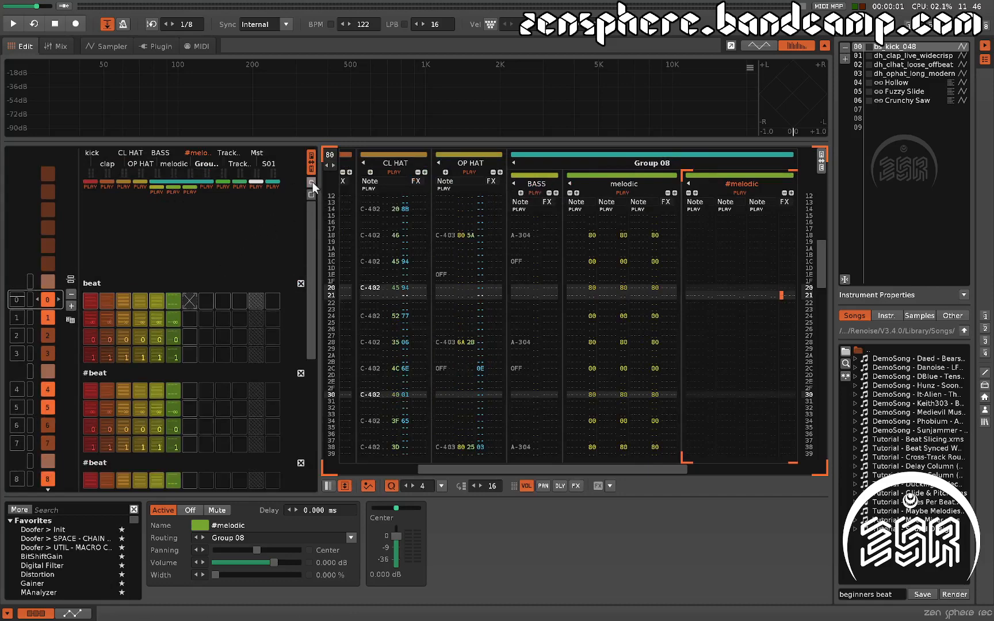
pyautogui.click(313, 182)
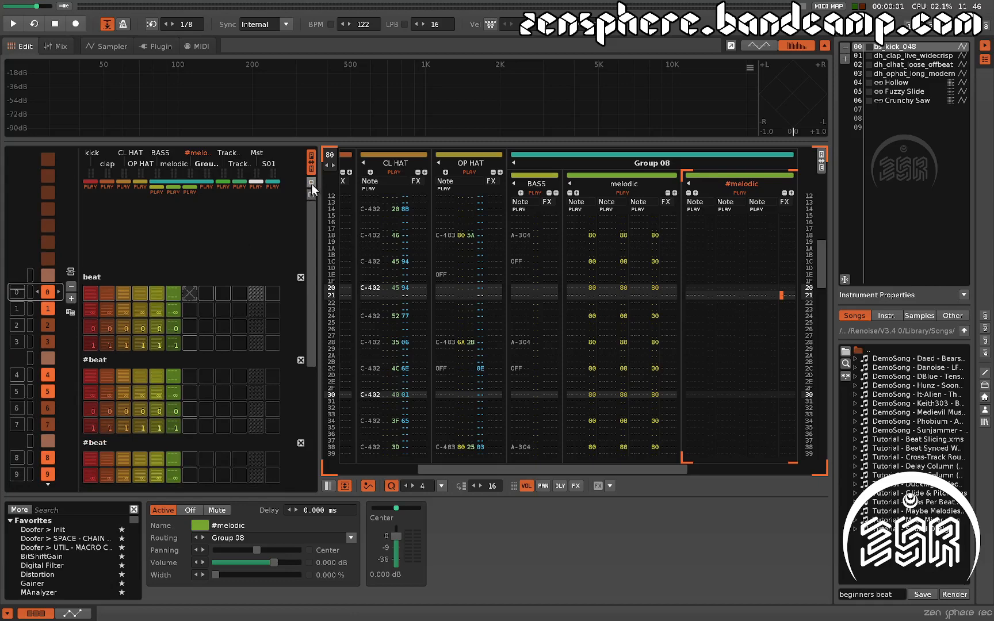
pyautogui.rightClick(313, 184)
pyautogui.rightClick(313, 184)
pyautogui.rightClick(313, 184)
pyautogui.rightClick(313, 184)
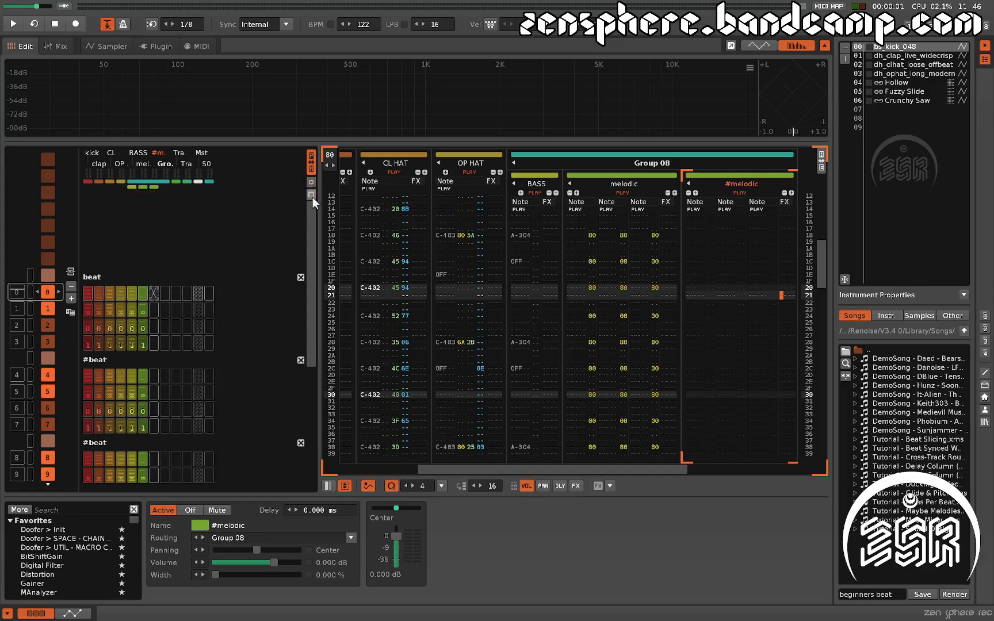
# Increase the height of the pattern matrix slots in several increments to make the rows tall.
pyautogui.click(311, 196)
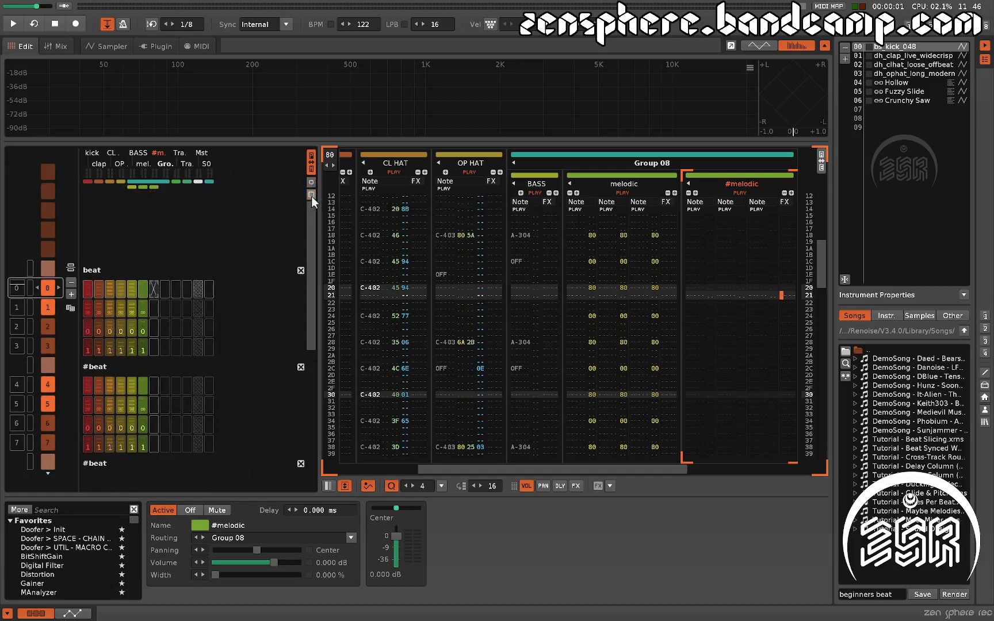
pyautogui.click(311, 197)
pyautogui.click(311, 197)
pyautogui.click(312, 197)
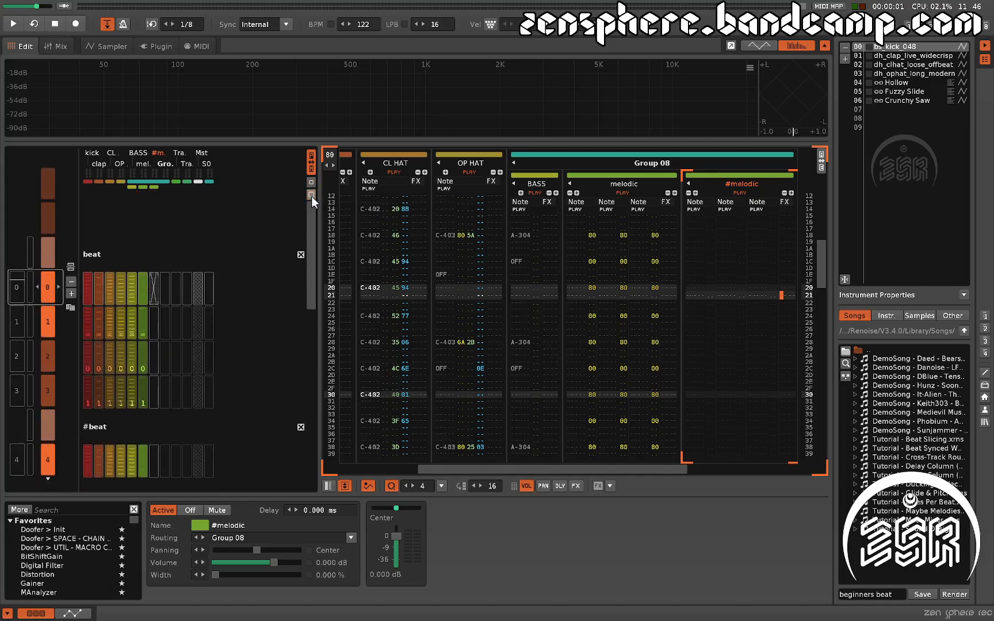
# Widen the pattern matrix slots step by step until only the kick to melodic tracks fit across.
pyautogui.rightClick(312, 197)
pyautogui.rightClick(312, 197)
pyautogui.rightClick(311, 197)
pyautogui.rightClick(311, 197)
pyautogui.rightClick(311, 197)
pyautogui.rightClick(311, 196)
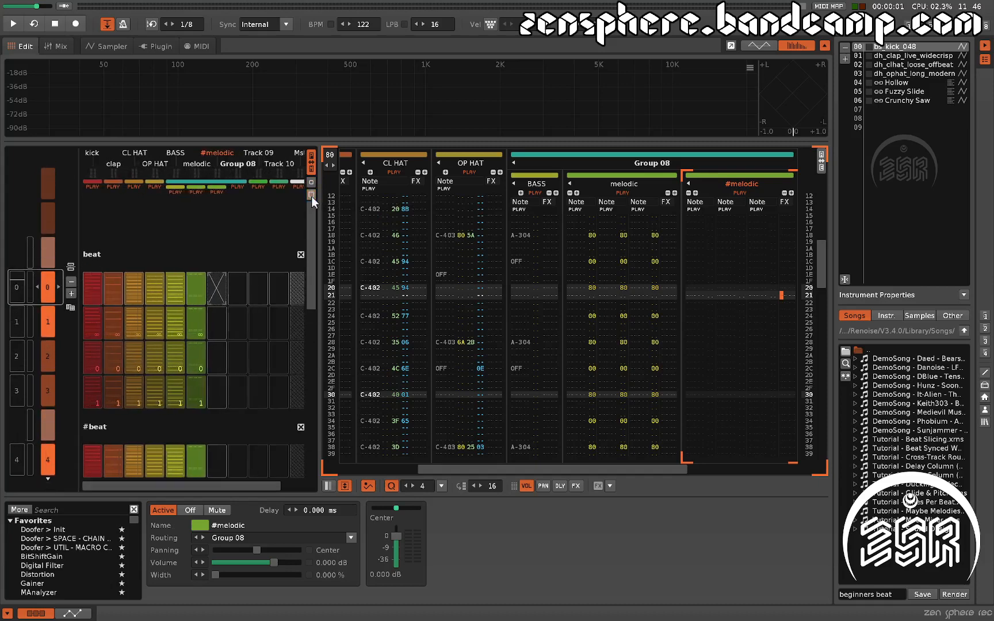
pyautogui.rightClick(311, 197)
pyautogui.rightClick(311, 197)
pyautogui.rightClick(312, 197)
pyautogui.rightClick(312, 197)
pyautogui.click(311, 197)
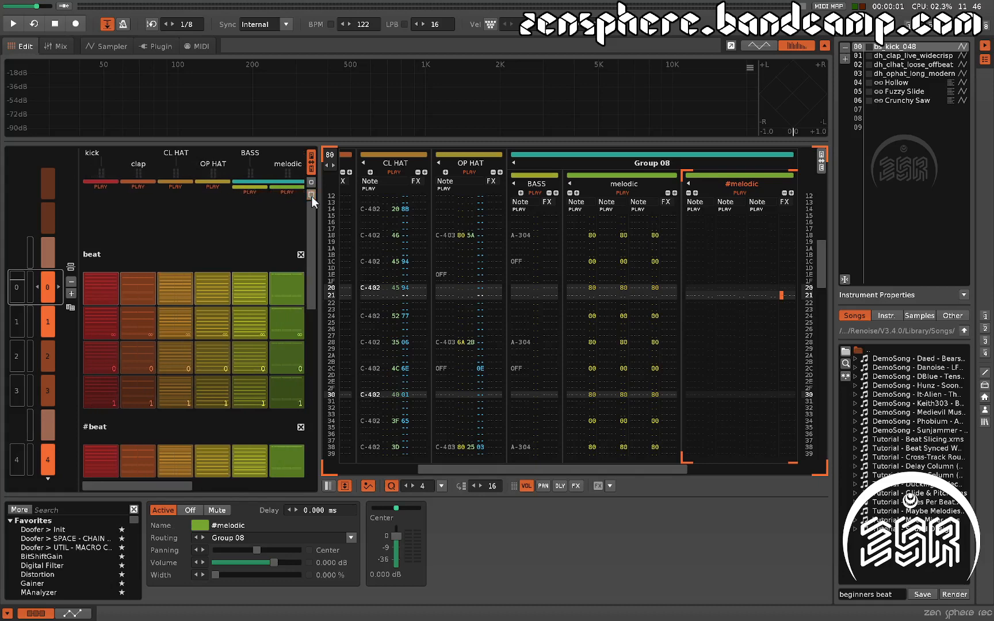
# Zoom the pattern matrix to short rows and medium-width slots.
pyautogui.scroll(-4, 221, 340)
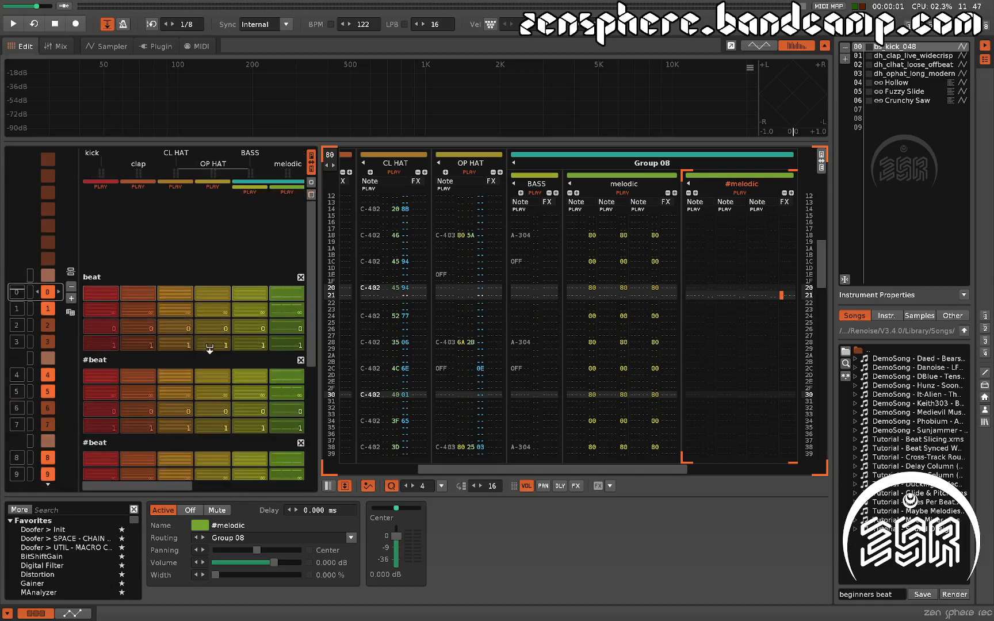
pyautogui.scroll(3, 209, 349)
pyautogui.scroll(-3, 209, 349)
pyautogui.scroll(-4, 209, 350)
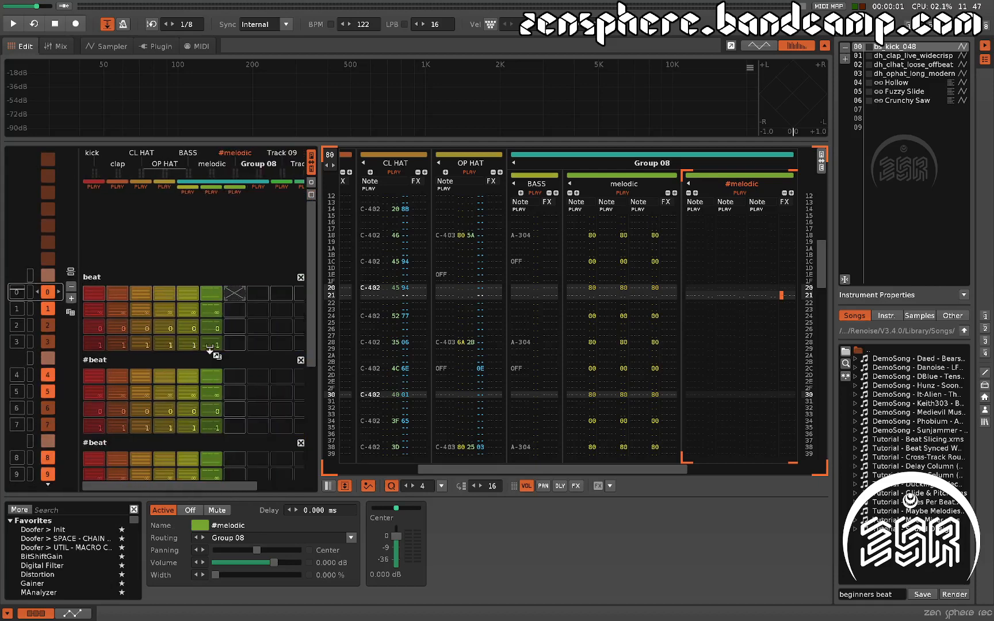
# Narrow the pattern matrix slots until all tracks fit across, and enlarge the slot height to medium-tall rows.
pyautogui.scroll(3, 210, 349)
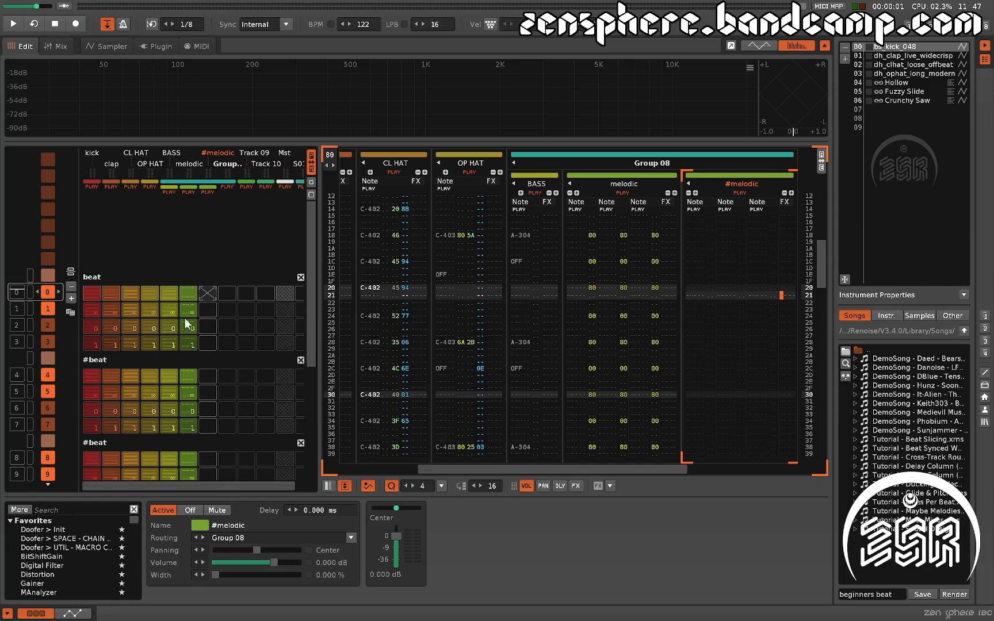
pyautogui.scroll(3, 168, 366)
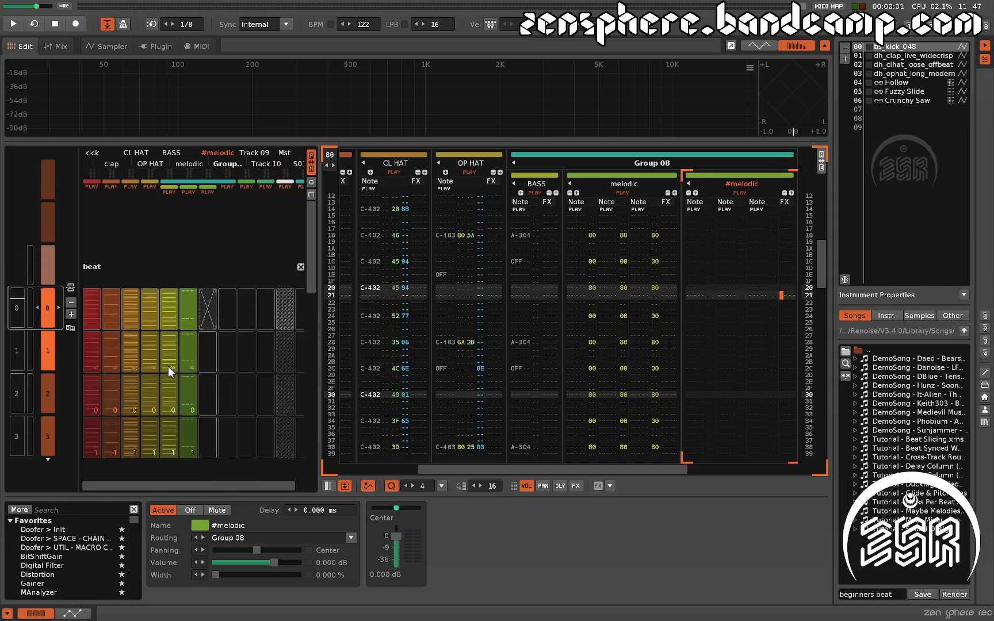
pyautogui.scroll(-3, 168, 366)
pyautogui.scroll(3, 168, 366)
pyautogui.scroll(-1, 168, 366)
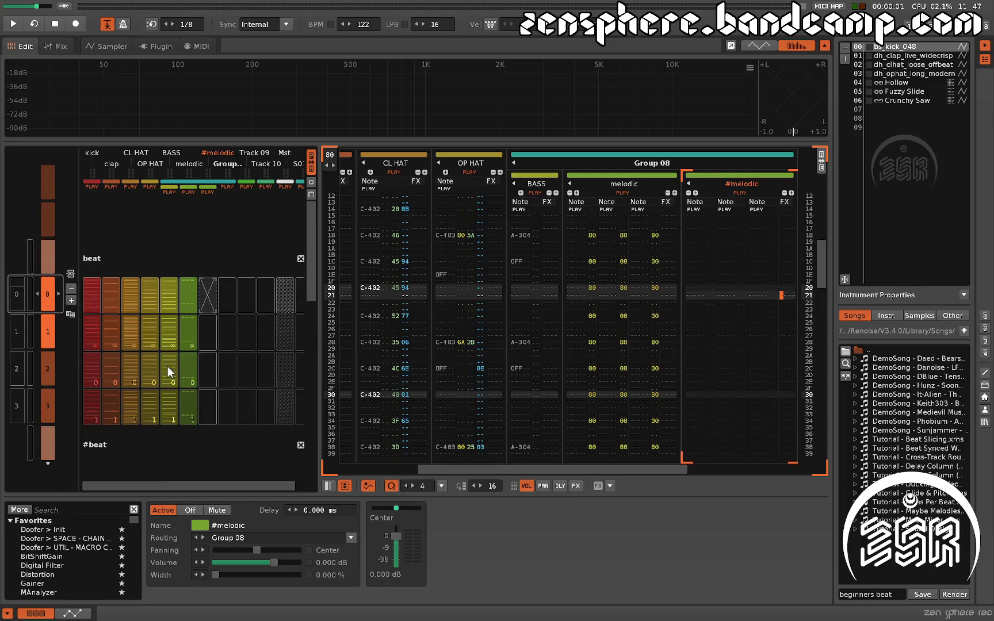
# Browse the sequence, shrink the pattern matrix slots to short, narrow cells, and return to pattern 0.
pyautogui.scroll(-5, 168, 365)
pyautogui.scroll(6, 168, 366)
pyautogui.scroll(-6, 168, 366)
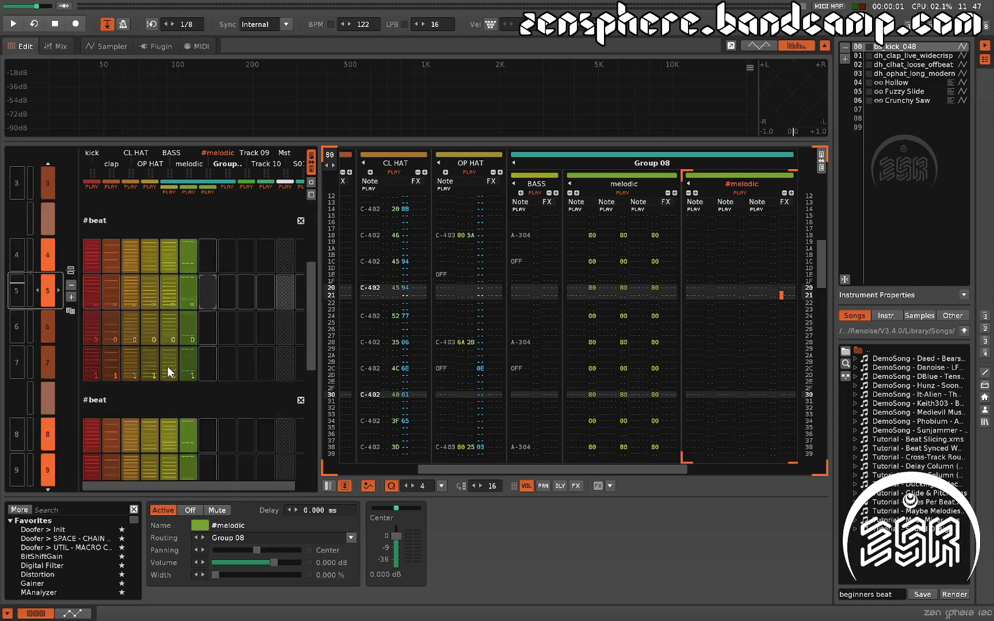
pyautogui.scroll(-3, 168, 366)
pyautogui.scroll(5, 166, 365)
pyautogui.scroll(-6, 166, 366)
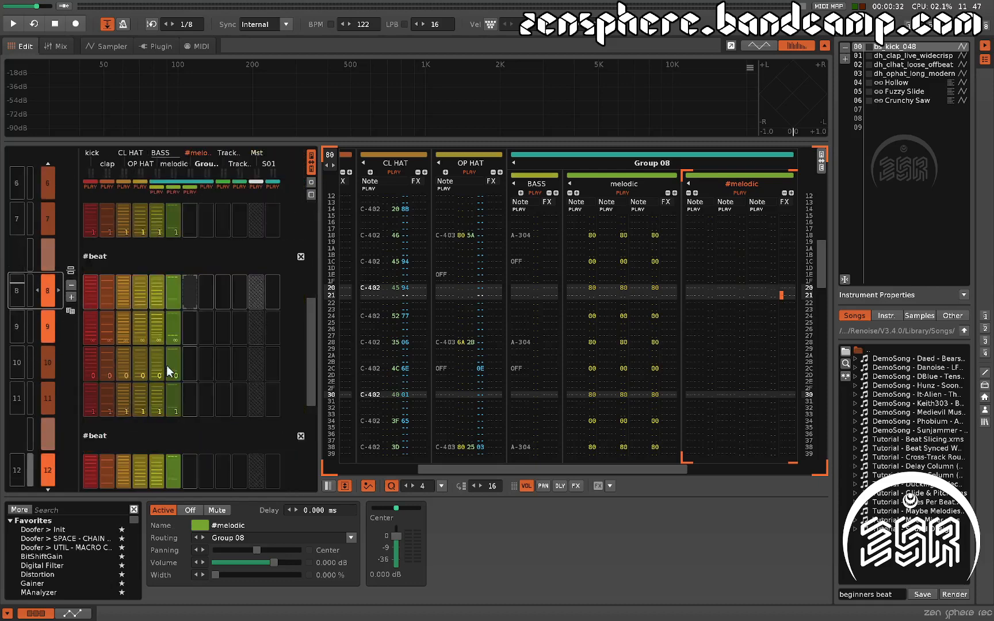
pyautogui.scroll(-2, 166, 365)
pyautogui.scroll(-2, 166, 365)
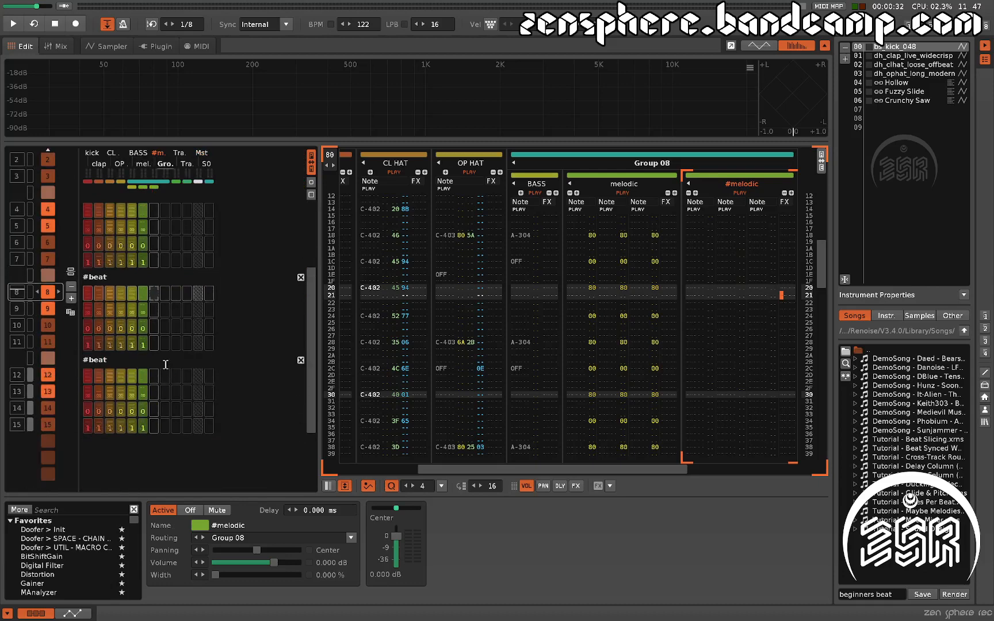
pyautogui.scroll(8, 166, 364)
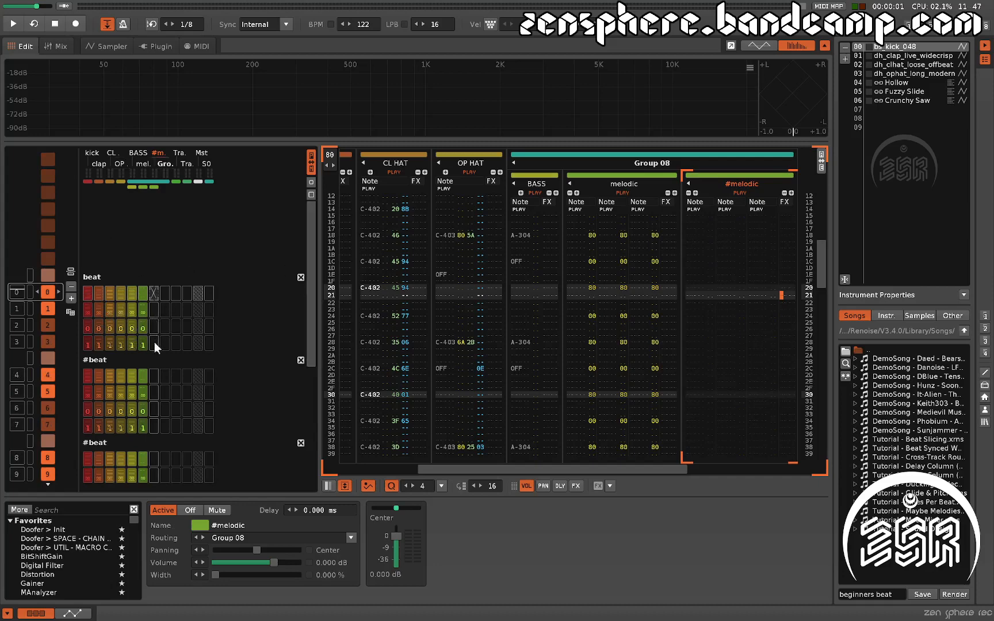
# Widen the pattern matrix slots until the kick track fills the view, and narrow them again until every track fits.
pyautogui.click(167, 235)
pyautogui.scroll(3, 175, 322)
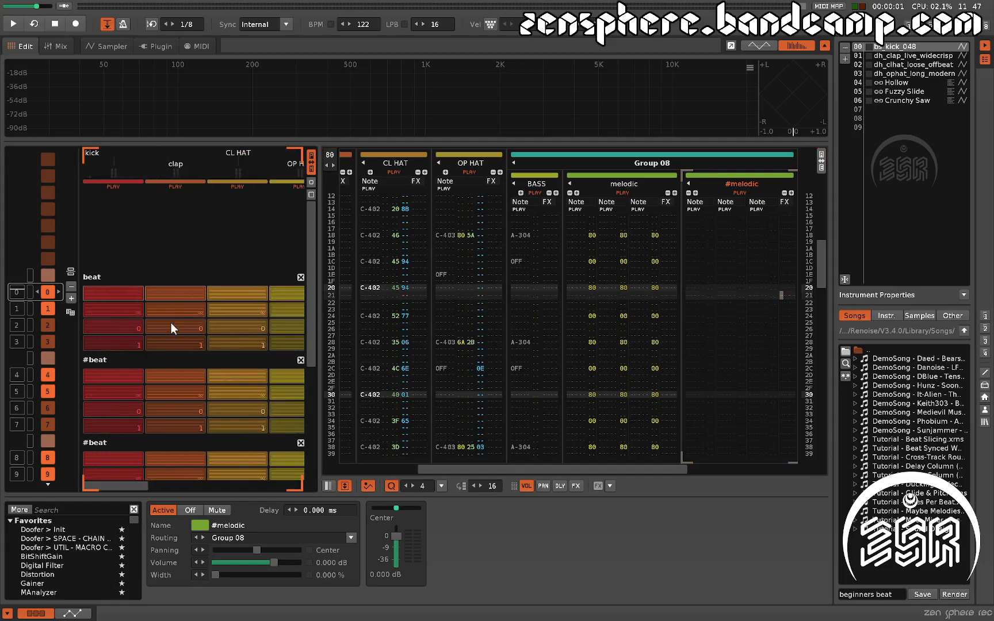
pyautogui.scroll(3, 171, 323)
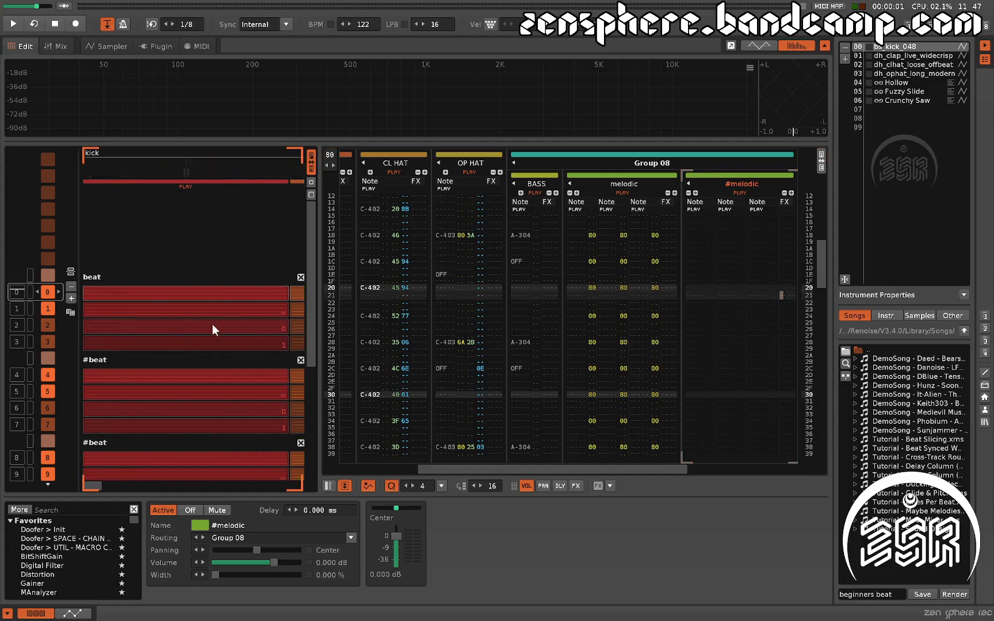
pyautogui.scroll(-2, 200, 326)
pyautogui.scroll(2, 199, 326)
pyautogui.scroll(-6, 199, 326)
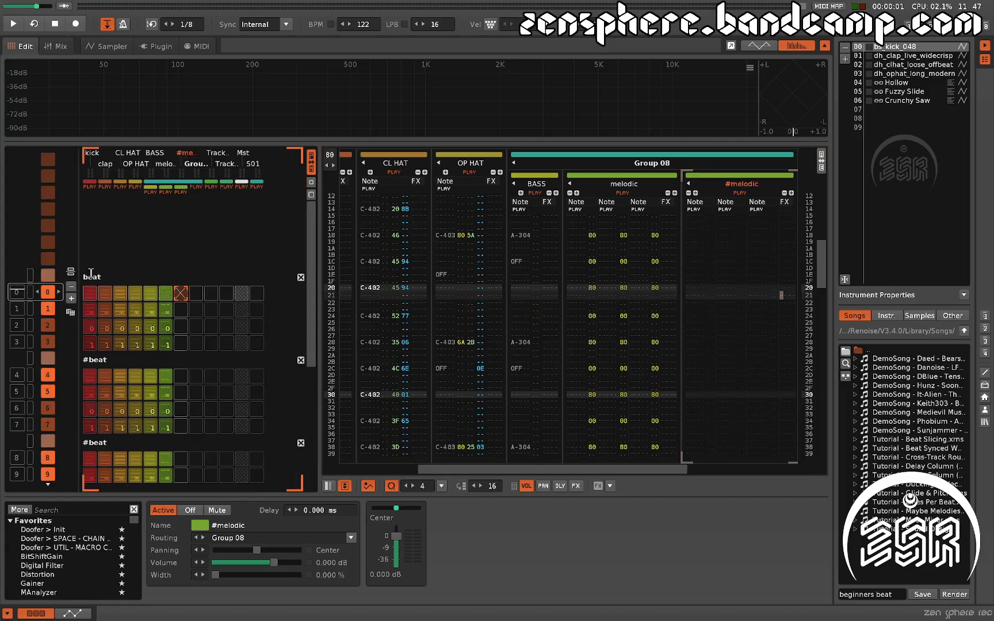
# Mute the CL HAT slot in pattern 1 and the OP HAT, BASS and melodic slots in patterns 2 and 3.
pyautogui.scroll(-11, 145, 286)
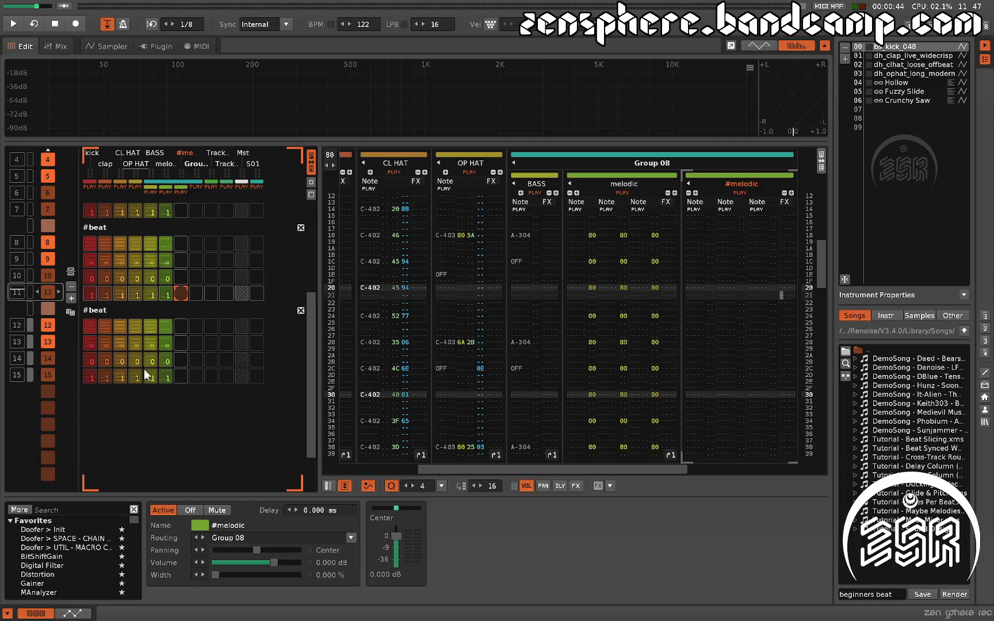
pyautogui.scroll(-3, 155, 368)
pyautogui.scroll(6, 155, 368)
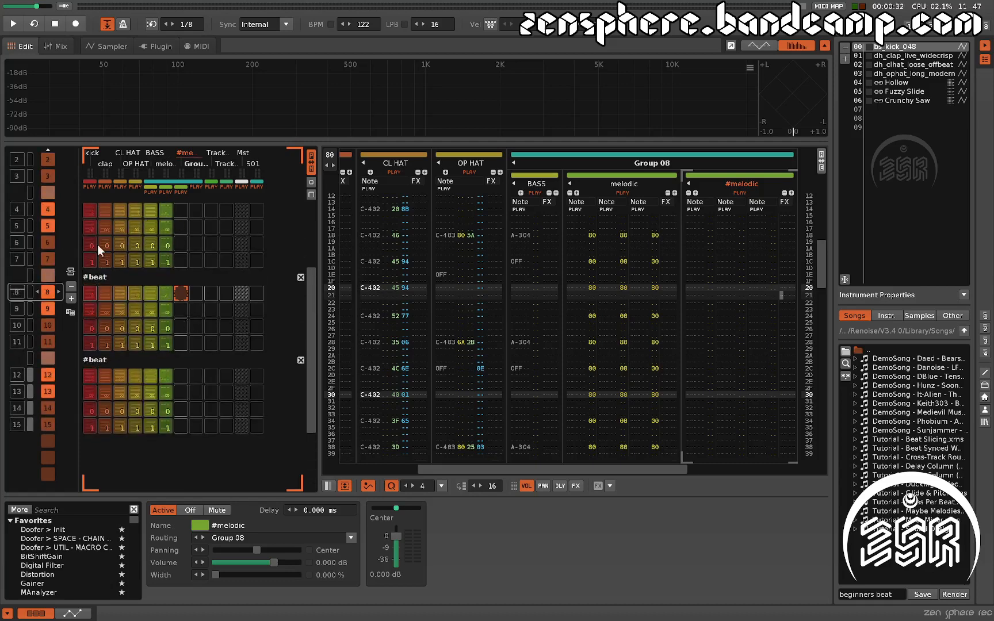
pyautogui.scroll(5, 127, 277)
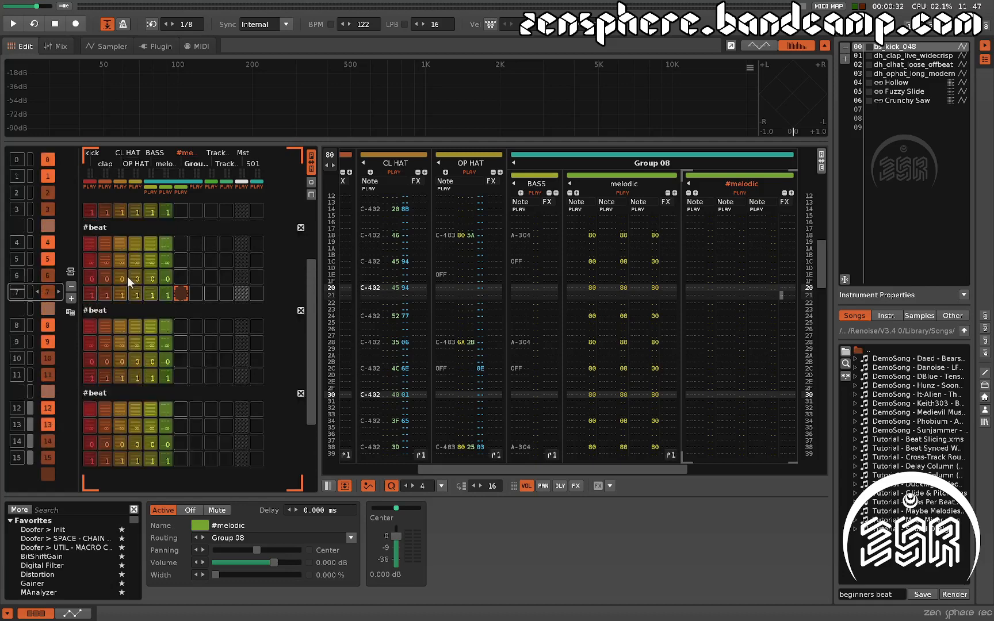
pyautogui.click(123, 259)
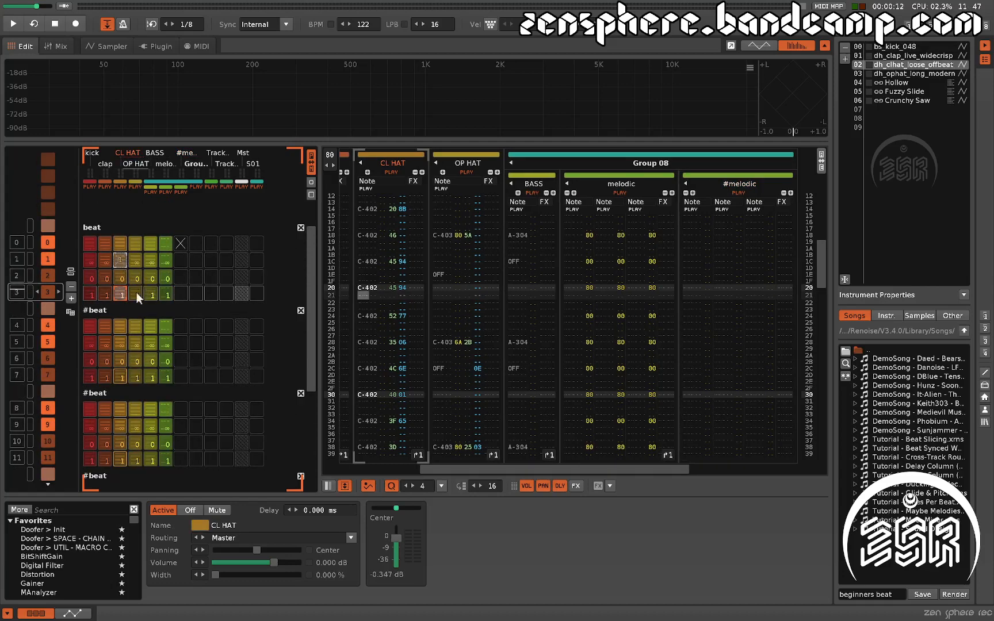
pyautogui.middleClick(165, 292)
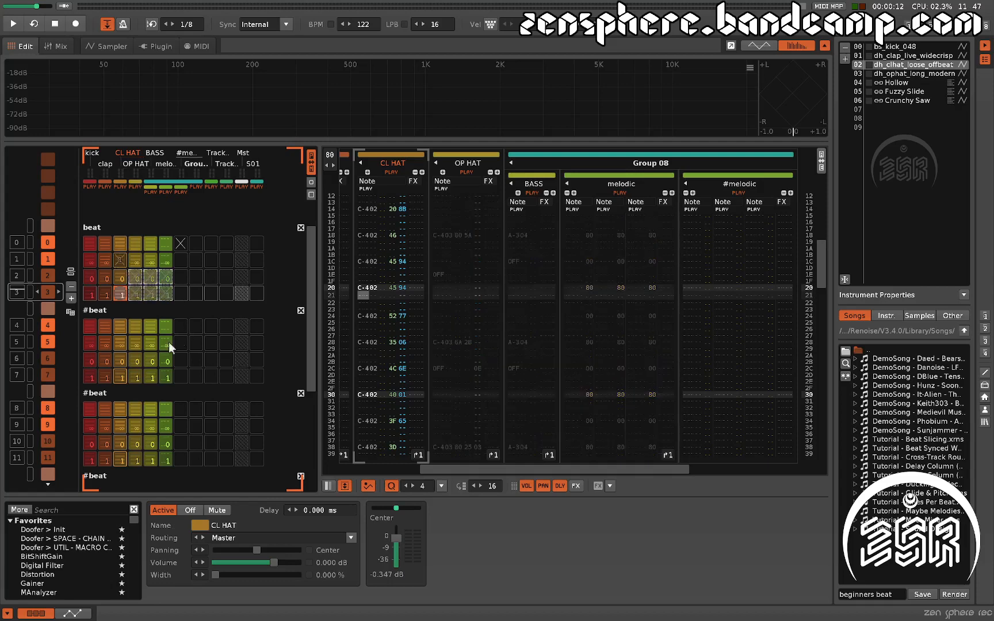
# Mute the clap and CL HAT slots in patterns 4 to 6, plus OP HAT, BASS and melodic in pattern 6.
pyautogui.moveTo(106, 328); pyautogui.dragTo(126, 356)
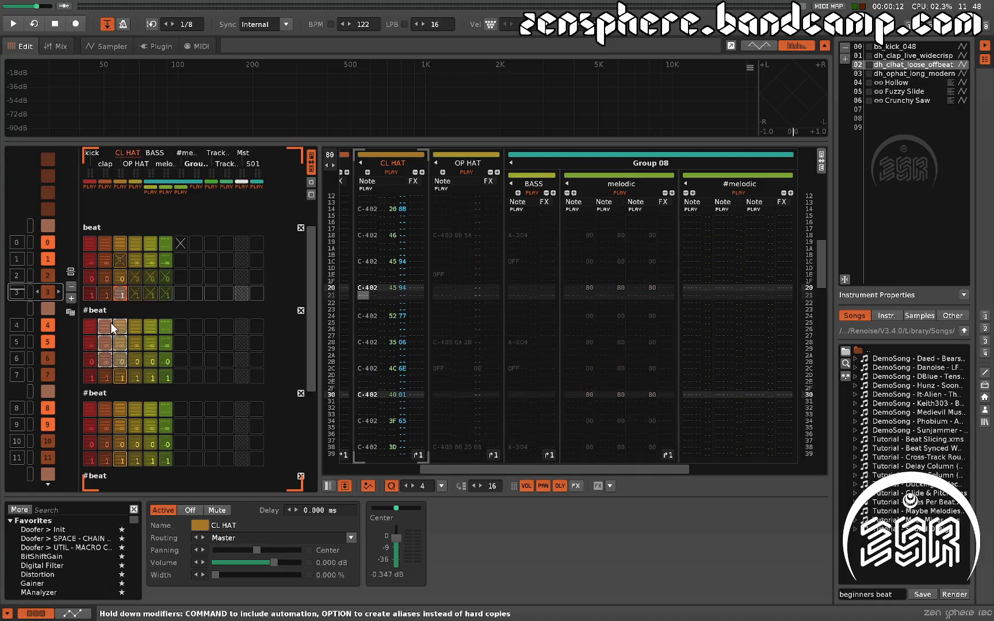
pyautogui.hotkey('alt', 'm')
pyautogui.moveTo(168, 359); pyautogui.dragTo(141, 358)
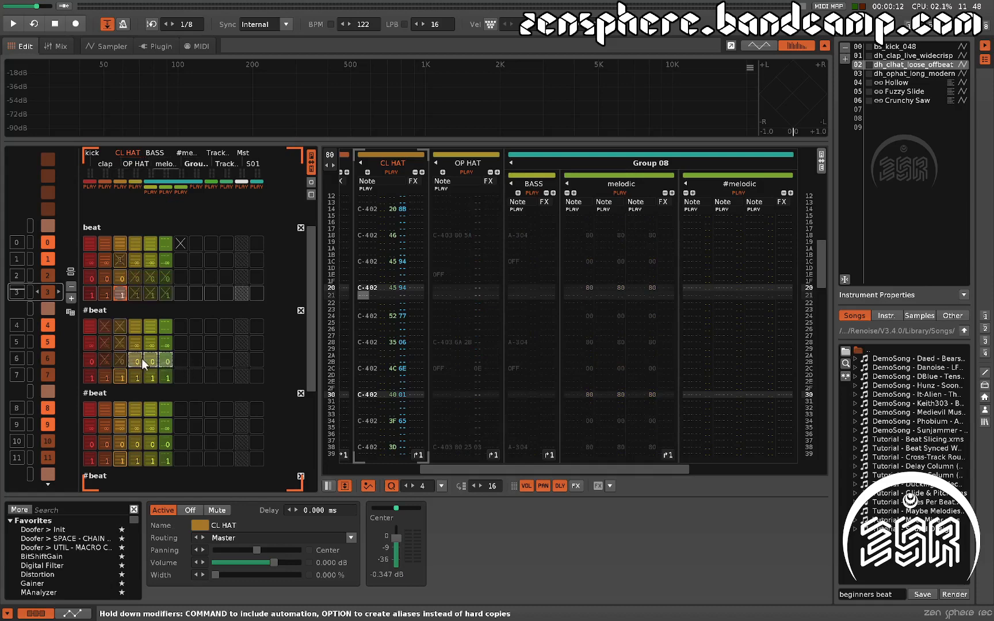
pyautogui.scroll(-4, 186, 344)
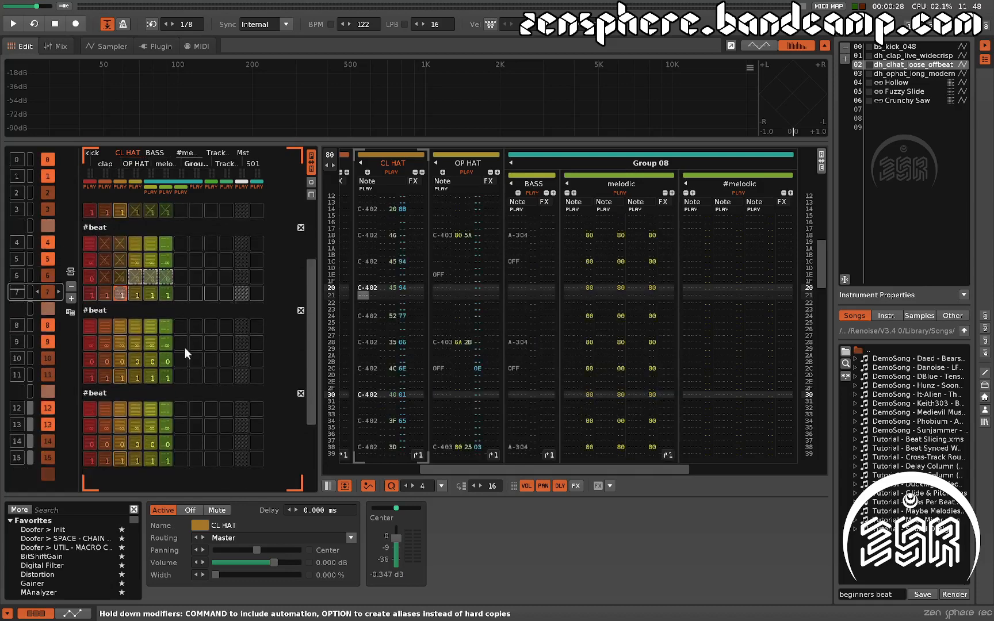
# Mute the kick through BASS slots in pattern 9.
pyautogui.click(91, 344)
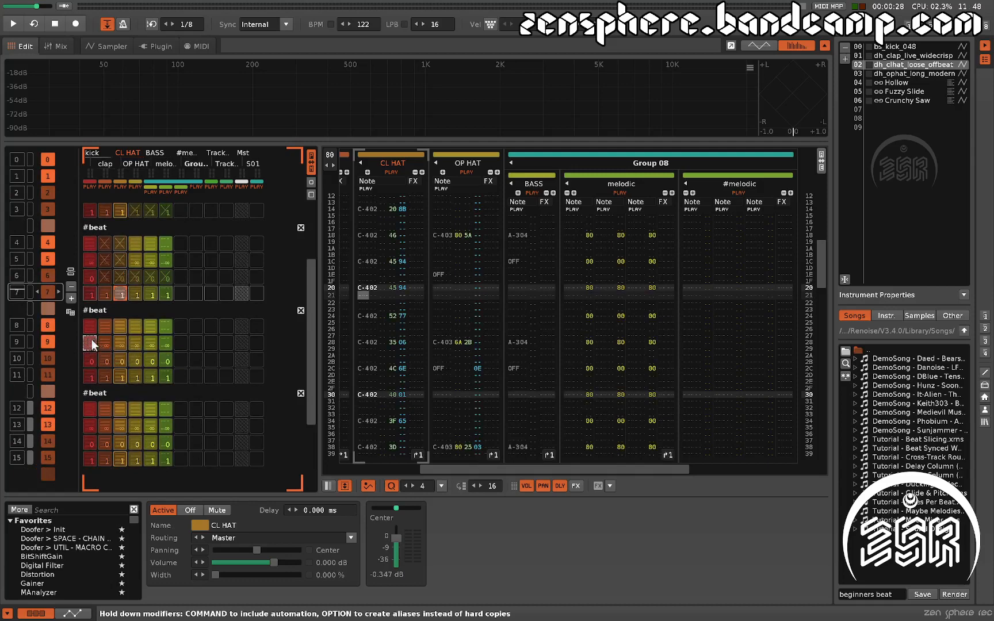
pyautogui.moveTo(92, 341)
pyautogui.mouseDown()
pyautogui.moveTo(160, 341)
pyautogui.moveTo(92, 341)
pyautogui.mouseUp()
pyautogui.hotkey('alt', 'm')
# Move the melodic slot of pattern 9 into the #melodic track.
pyautogui.click(165, 343)
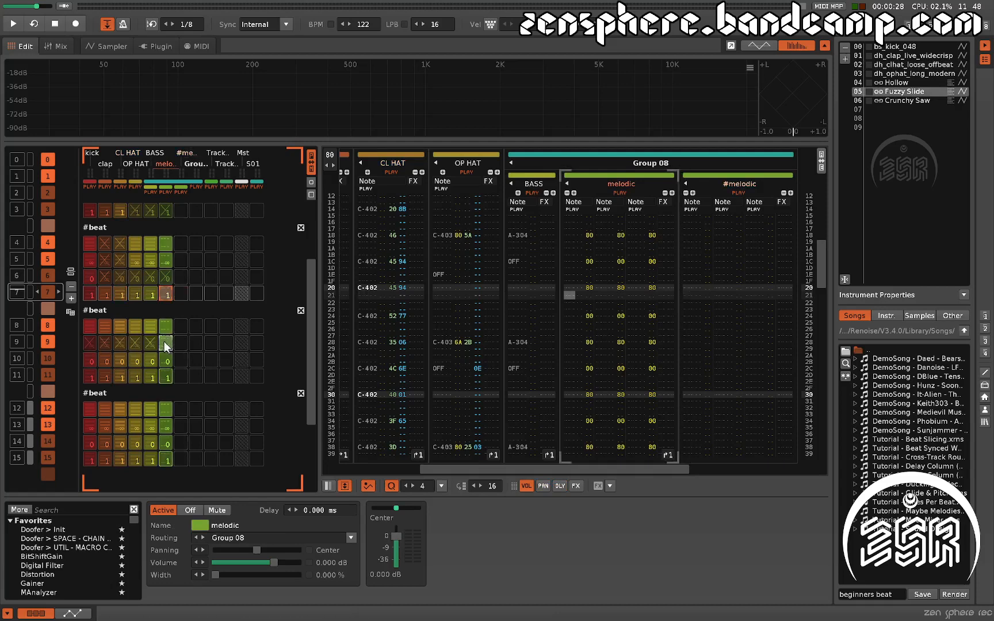
pyautogui.moveTo(164, 341); pyautogui.dragTo(180, 341)
pyautogui.click(196, 357)
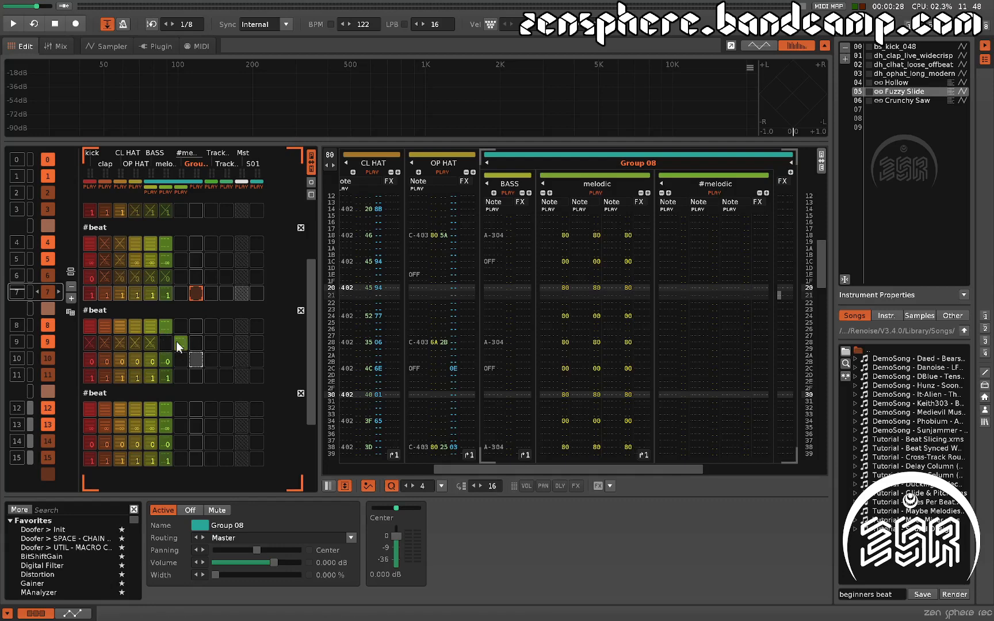
# Review the muted slots throughout the pattern sequence and return to pattern 0.
pyautogui.scroll(3, 151, 362)
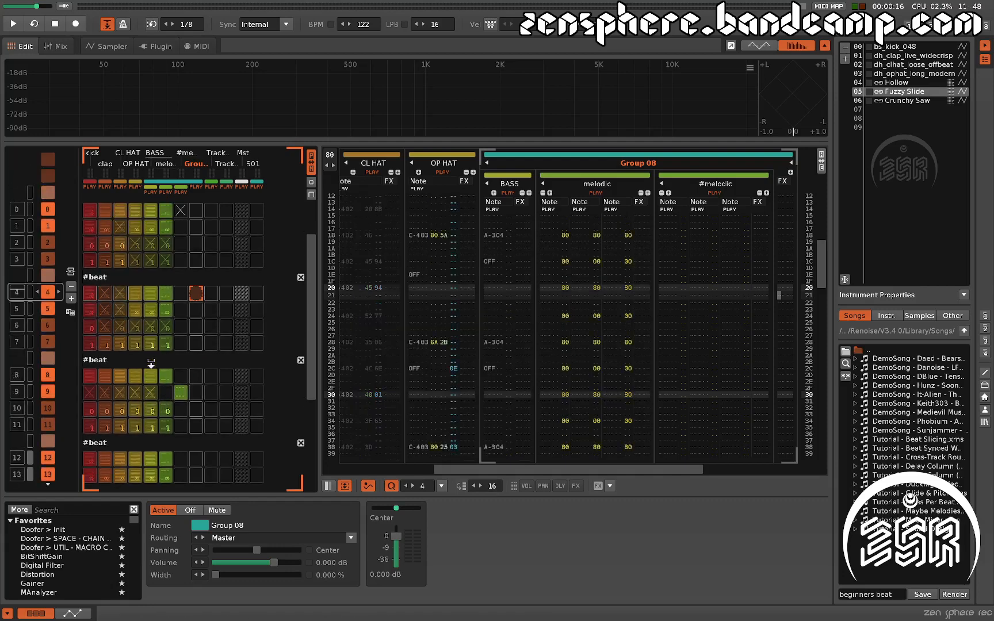
pyautogui.scroll(3, 151, 363)
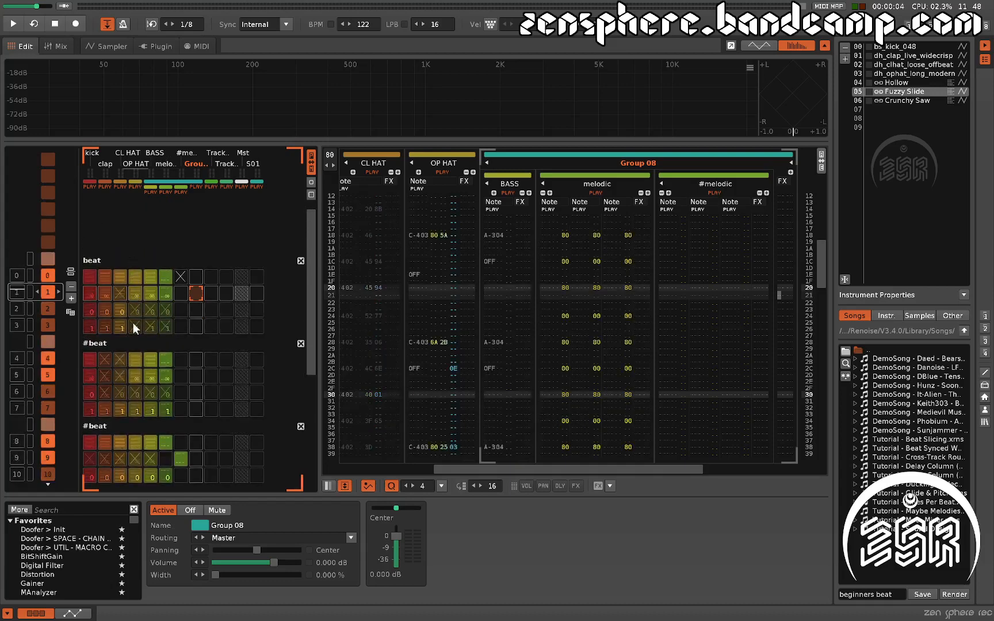
pyautogui.scroll(-4, 114, 384)
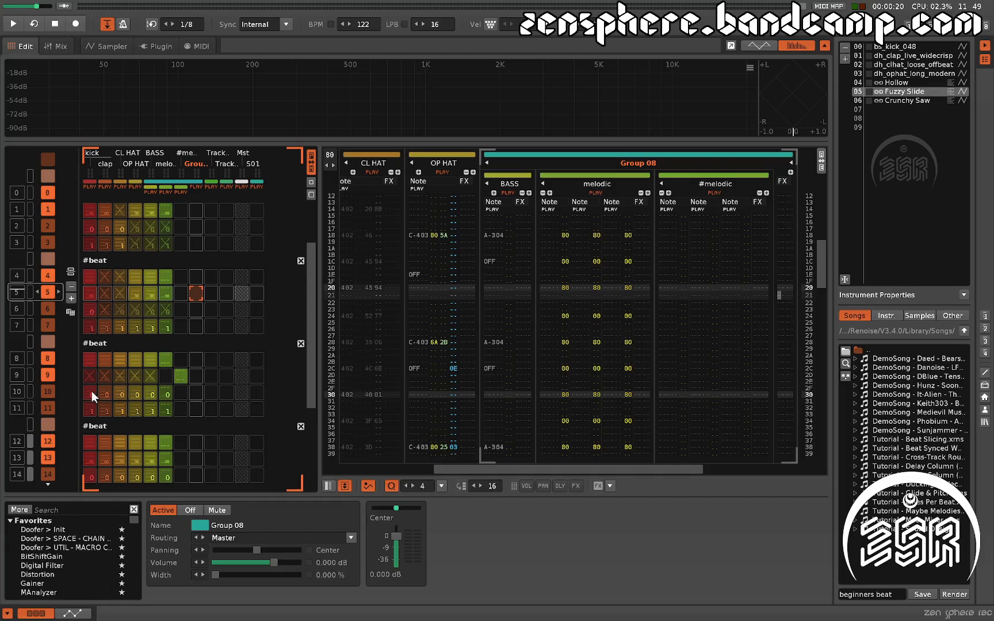
pyautogui.scroll(5, 119, 358)
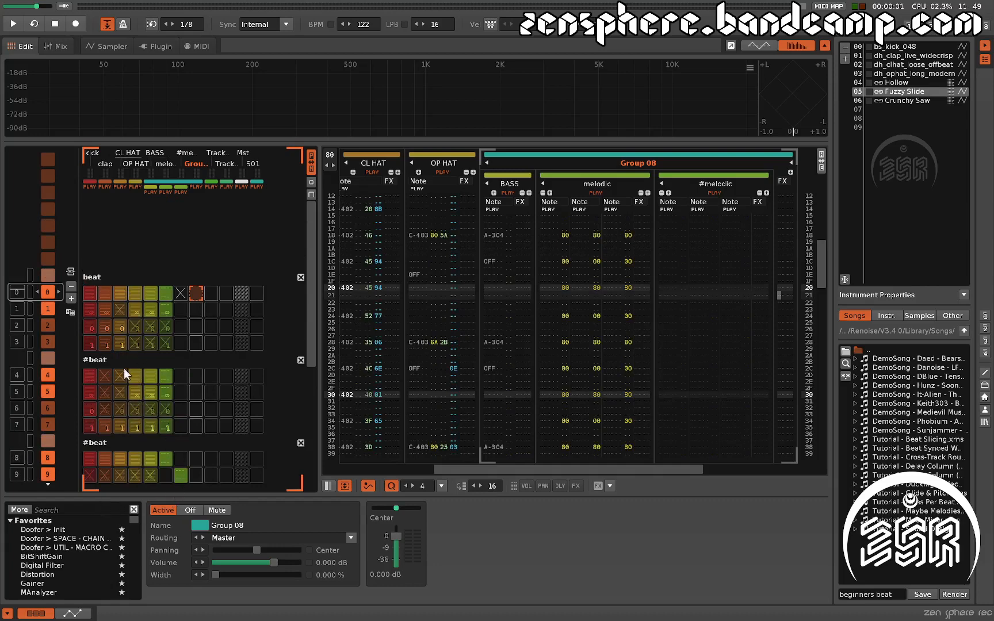
pyautogui.scroll(-10, 121, 366)
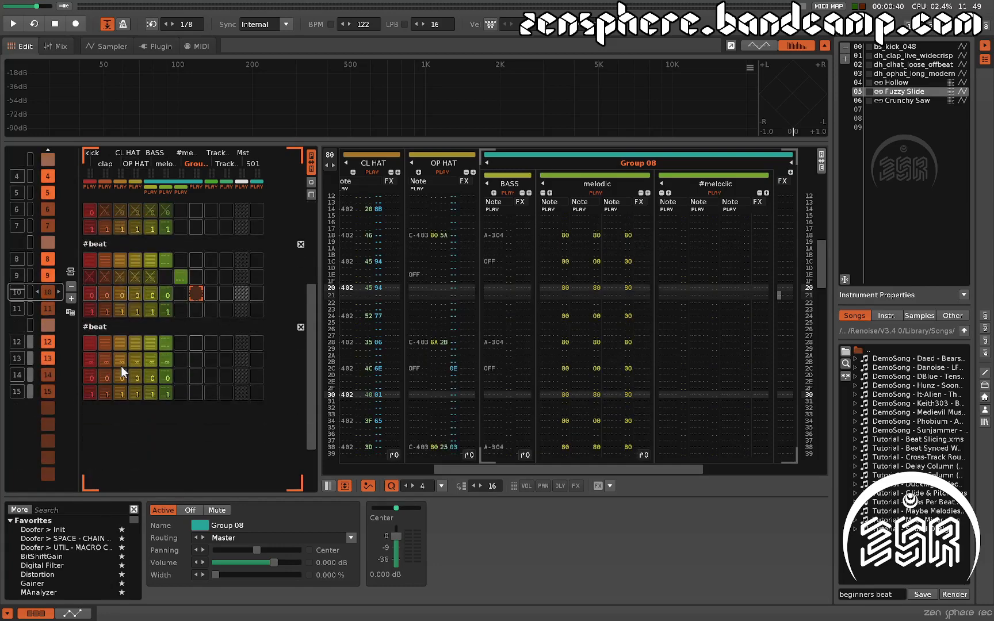
pyautogui.scroll(10, 123, 364)
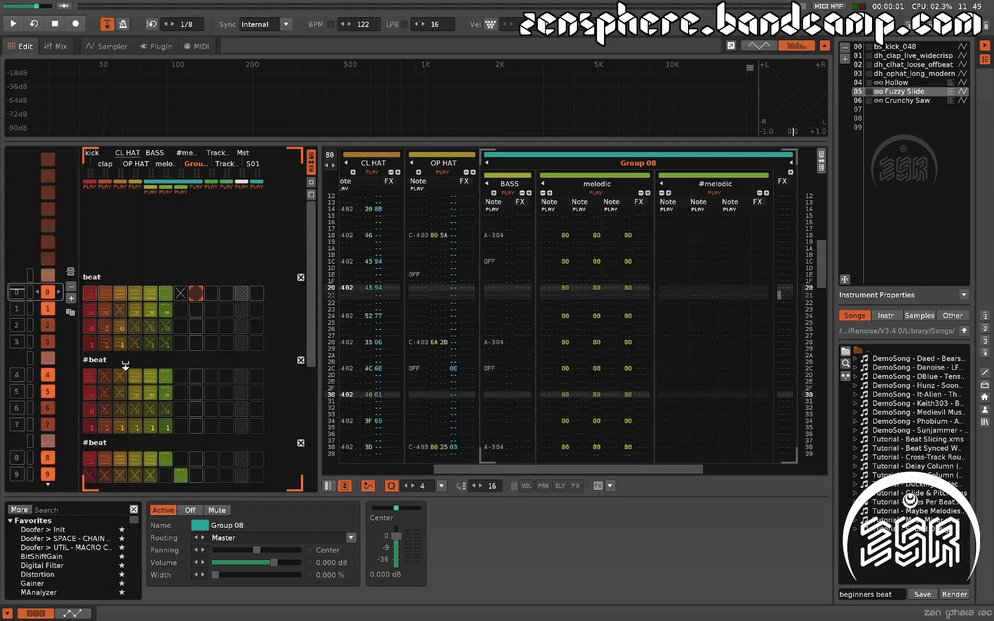
# Switch the kick and clap tracks off in the pattern matrix, and set both back to play.
pyautogui.click(90, 186)
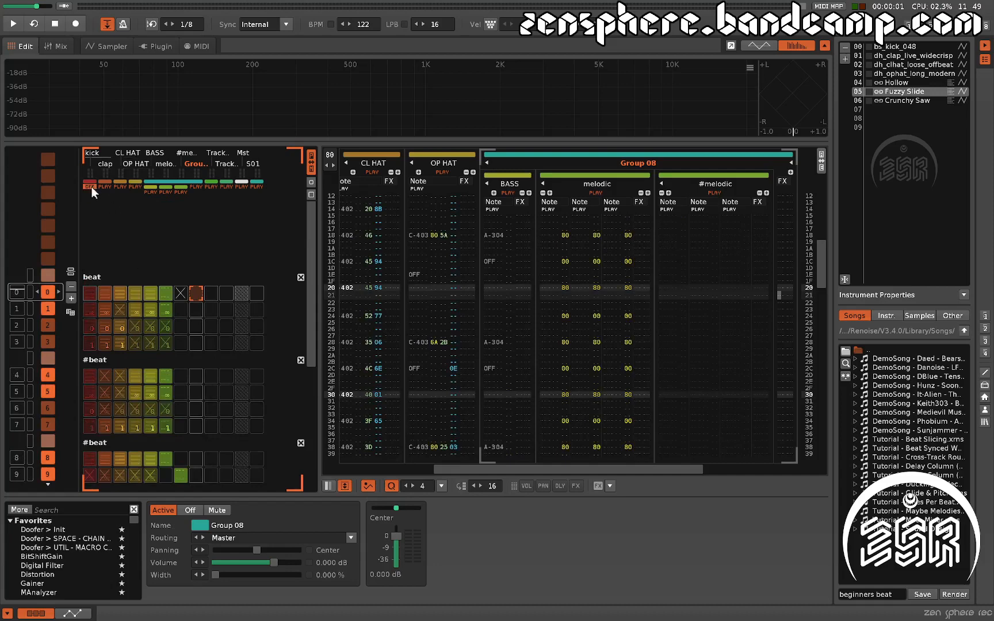
pyautogui.click(105, 185)
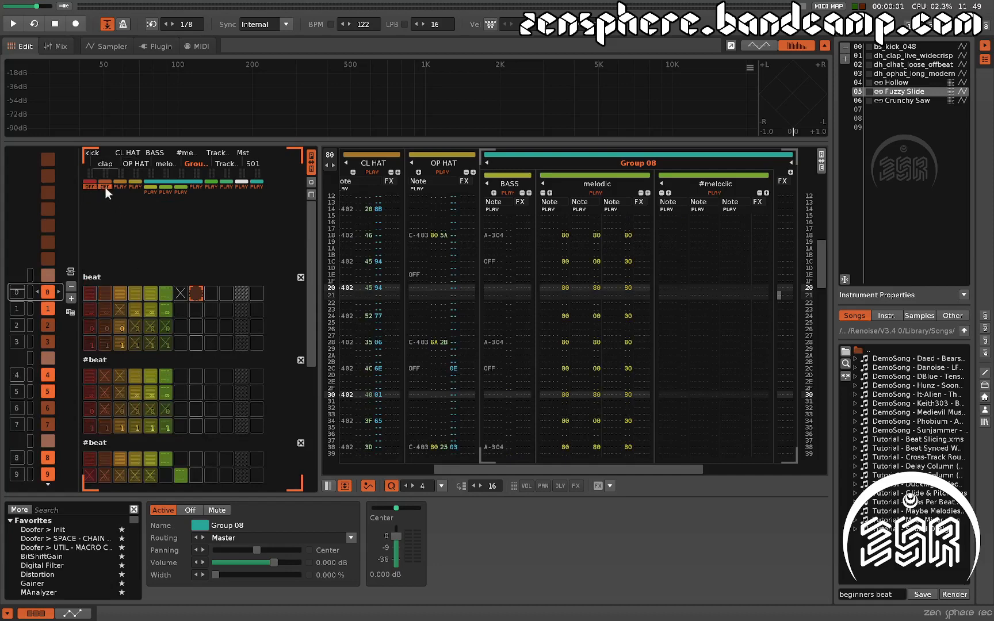
pyautogui.click(90, 186)
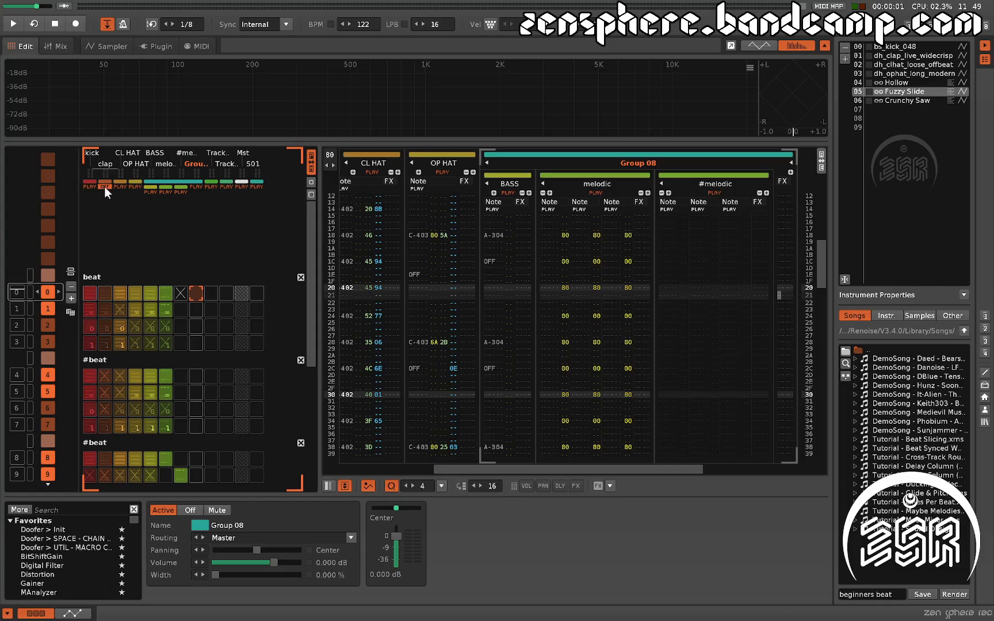
pyautogui.click(104, 187)
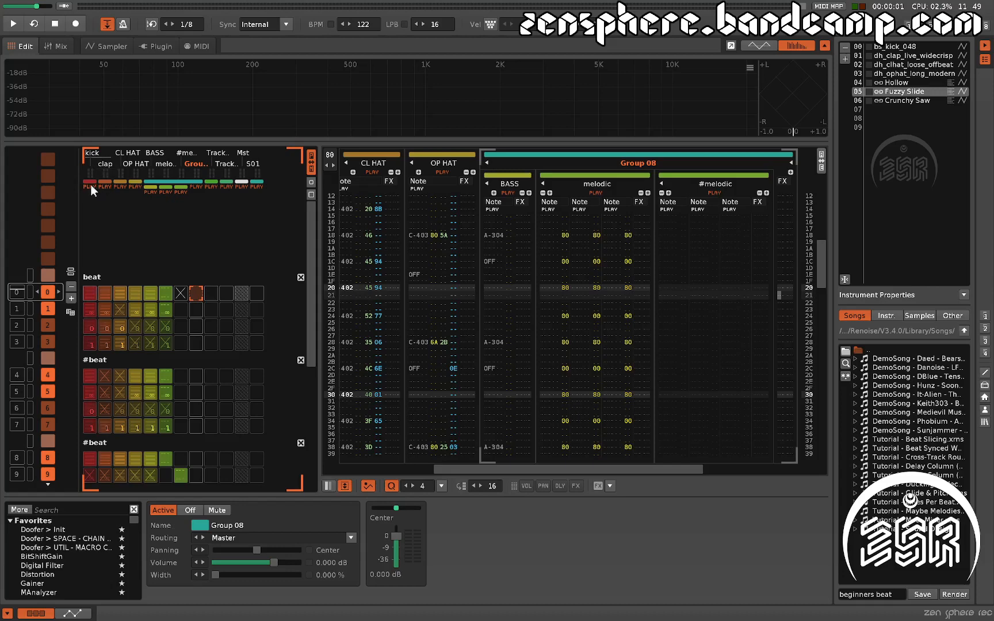
# Solo the clap and kick tracks in the pattern matrix, and clear both solos.
pyautogui.rightClick(106, 186)
pyautogui.rightClick(90, 186)
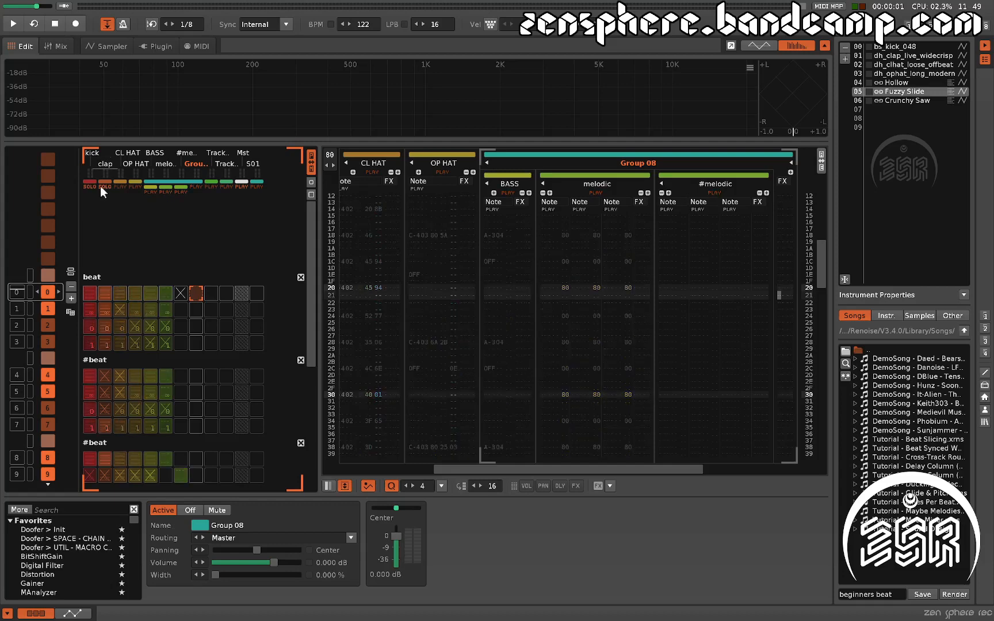
pyautogui.rightClick(104, 185)
pyautogui.rightClick(92, 187)
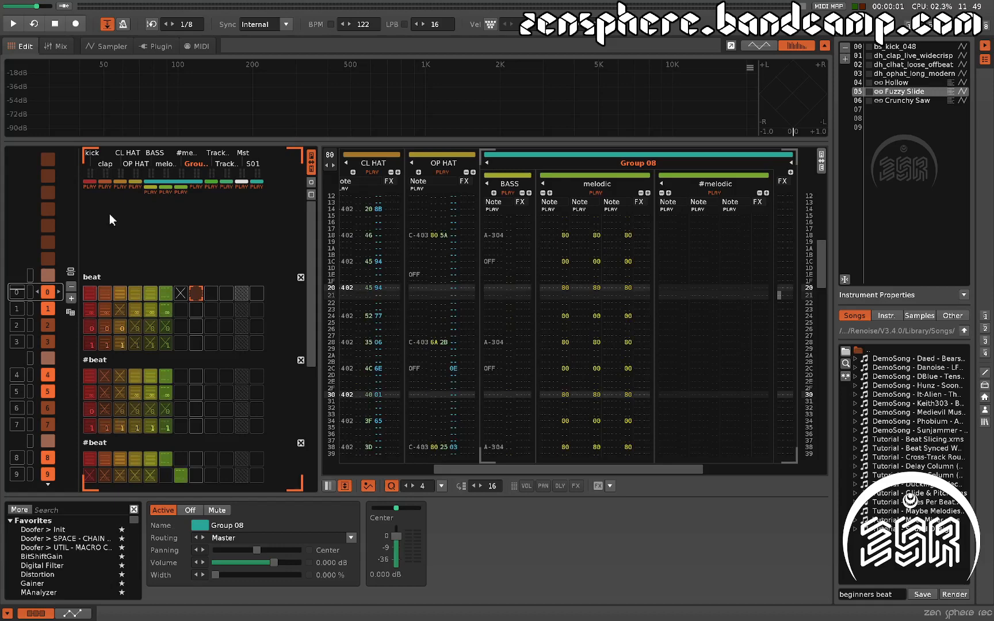
# Mute the Group 08 track and select the BASS track in pattern 0.
pyautogui.hotkey('ctrl', '\\')
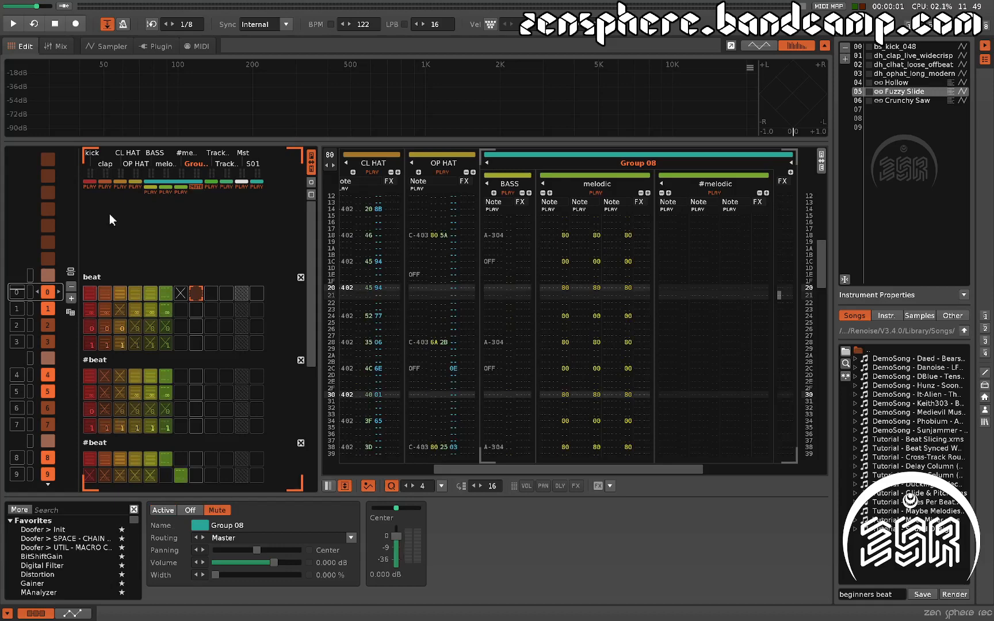
pyautogui.press('Left')
pyautogui.press('Left')
pyautogui.press('Left')
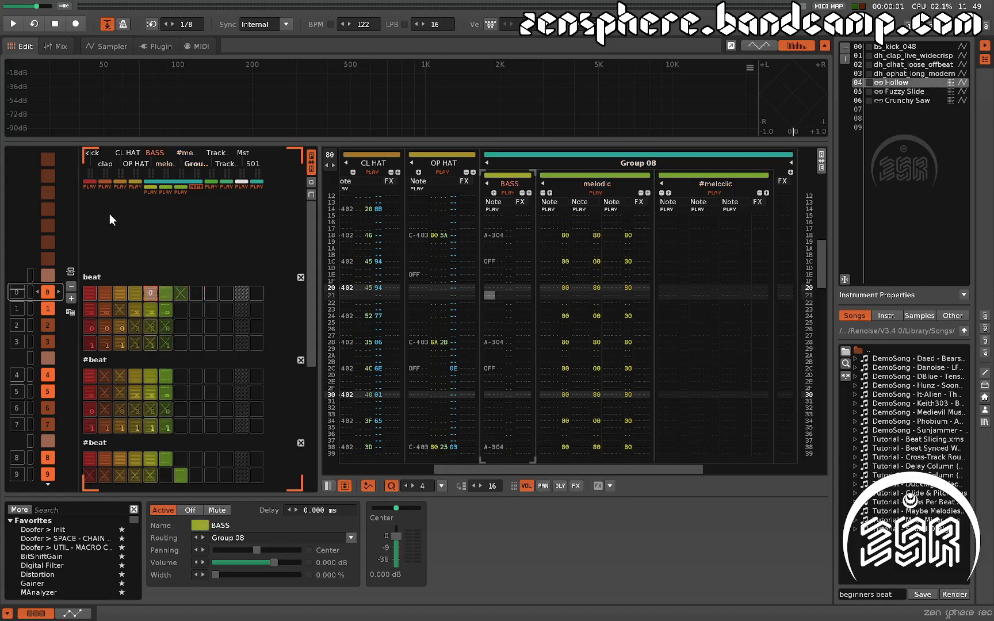
# Mute and unmute the BASS track, and toggle its solo on and off several times.
pyautogui.hotkey('ctrl', '\\')
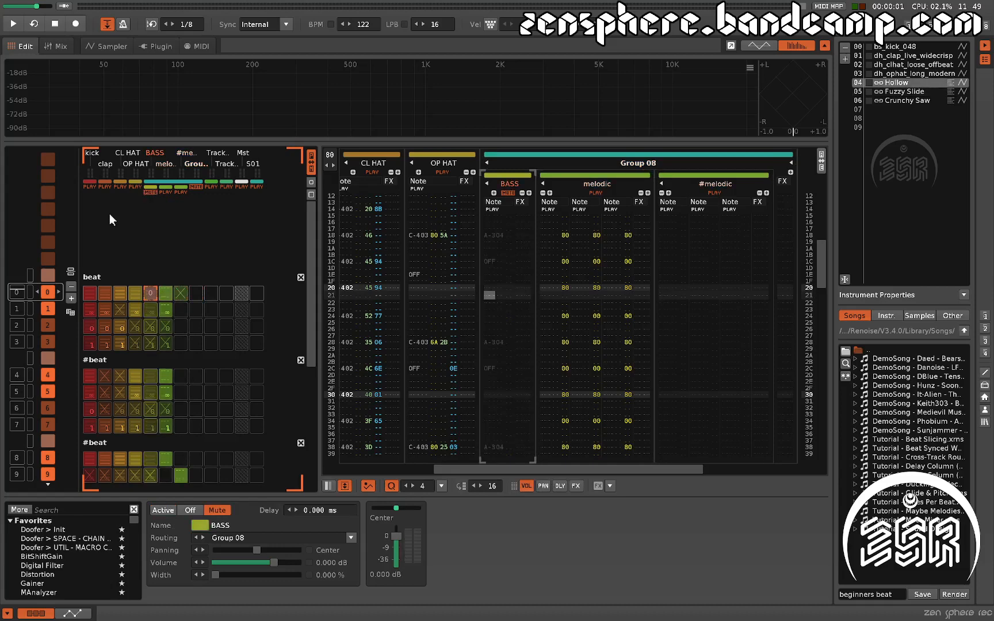
pyautogui.hotkey('ctrl', '\\')
pyautogui.hotkey('alt', '\\')
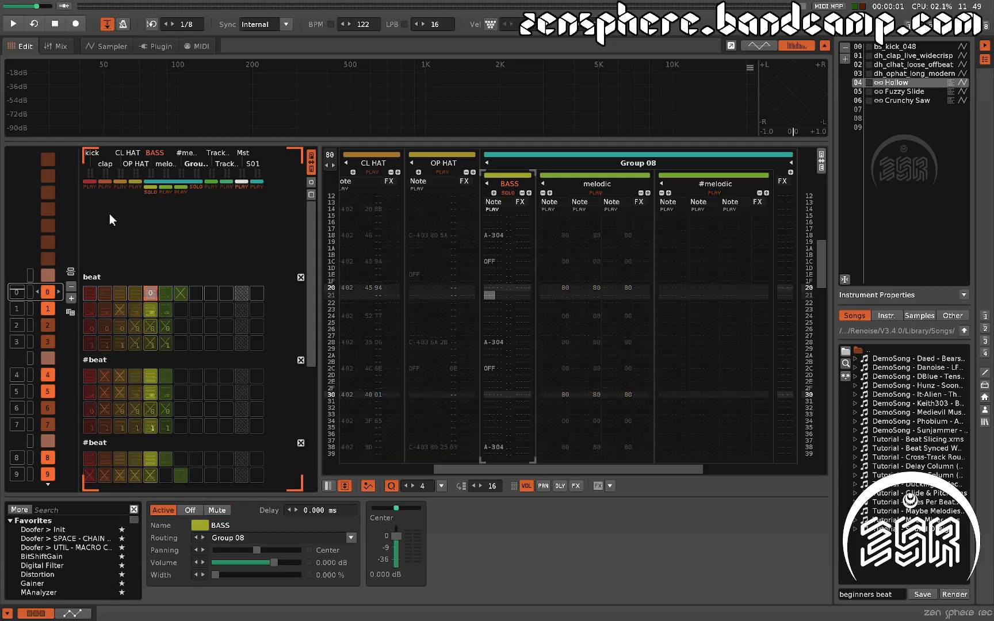
pyautogui.hotkey('alt', '\\')
pyautogui.hotkey('alt', '\\')
pyautogui.hotkey('alt', '\\')
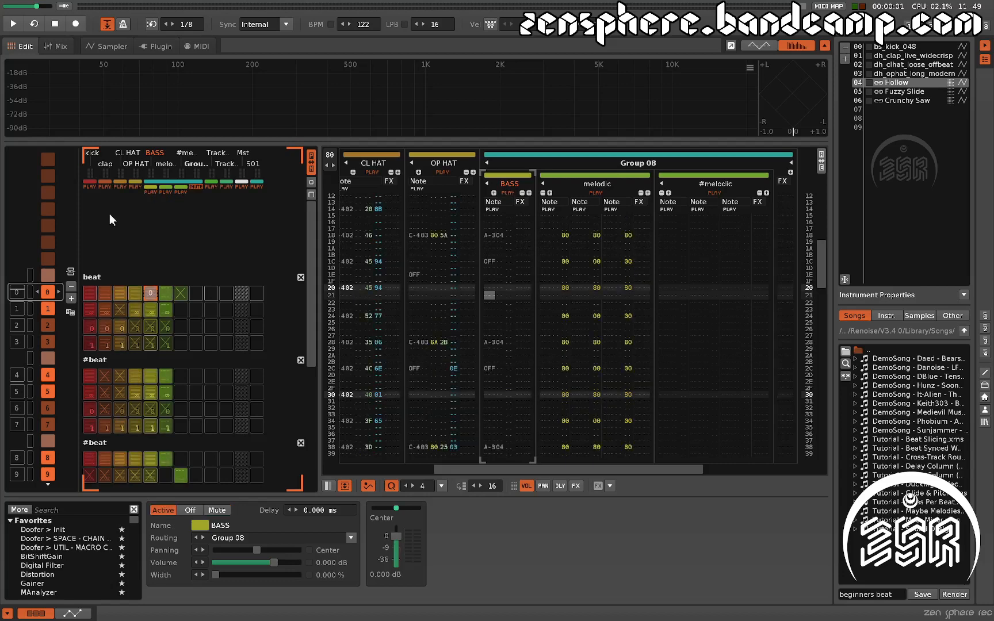
pyautogui.hotkey('alt', '\\')
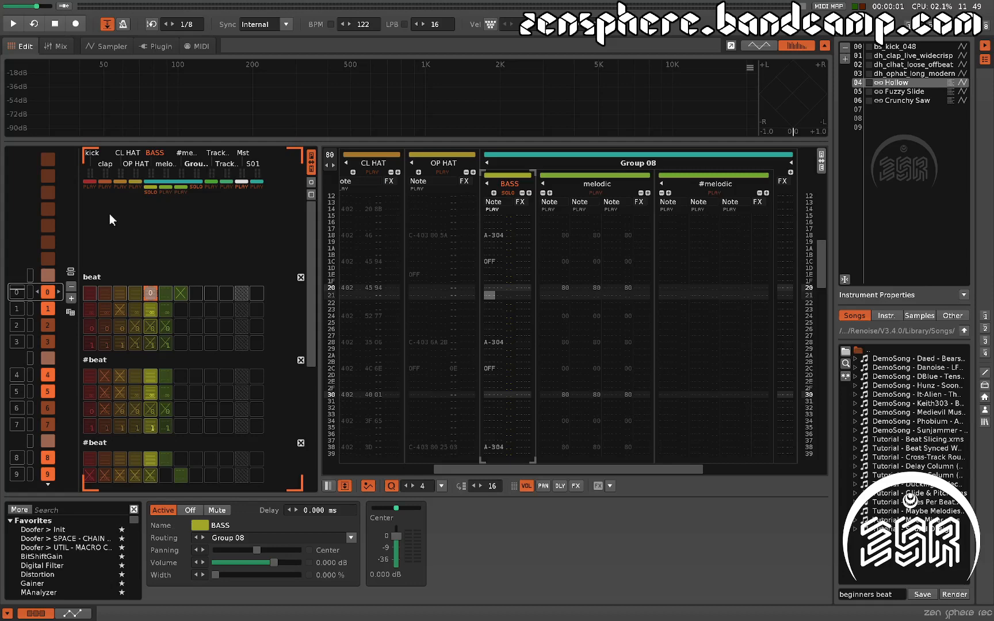
pyautogui.hotkey('alt', '\\')
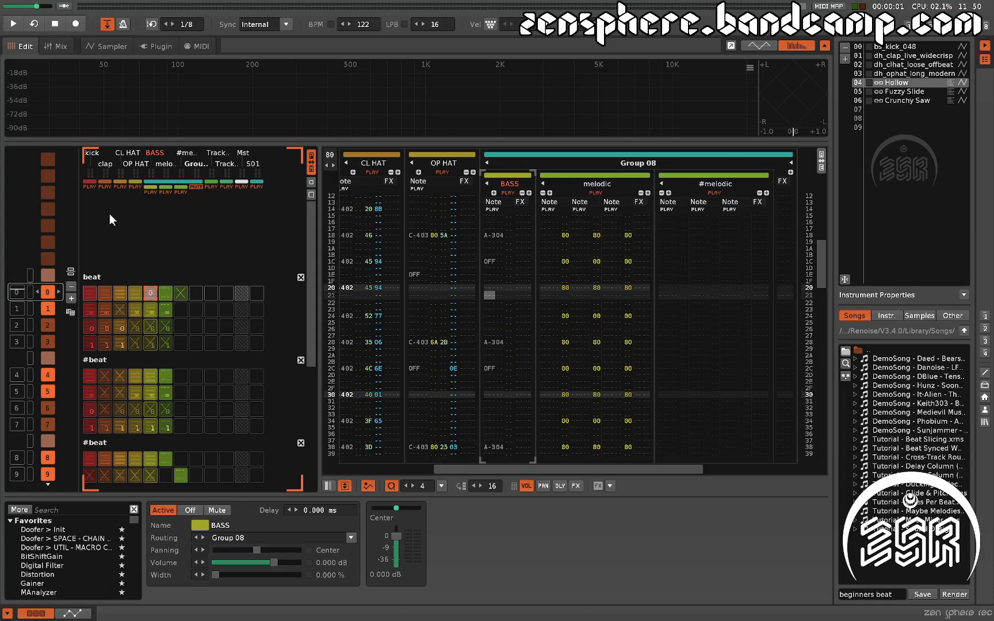
# Recolour the kick track to a dark purple, about RGB 50, 3D, 5F.
pyautogui.click(92, 182)
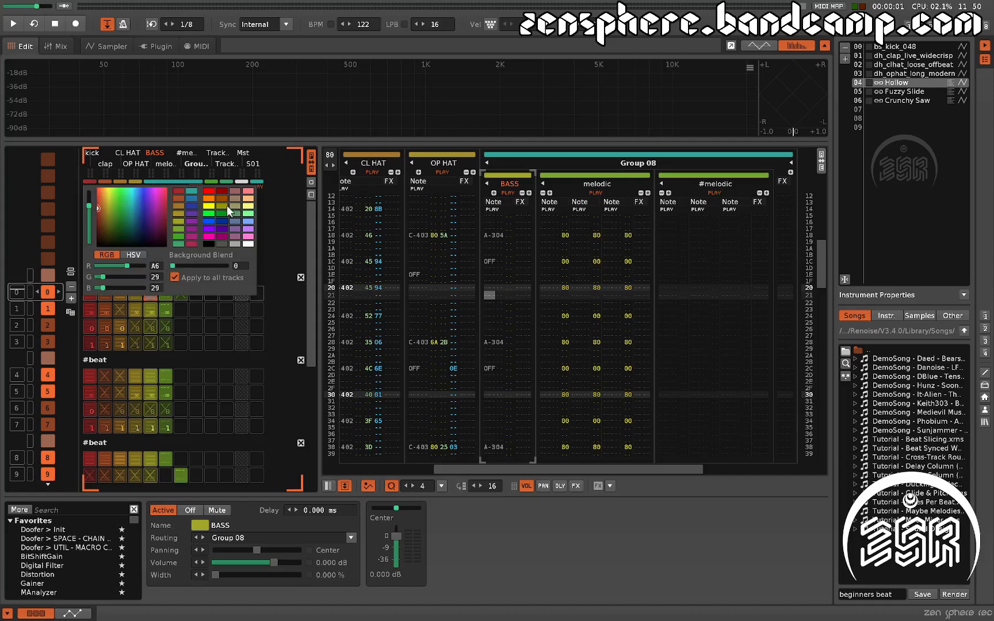
pyautogui.click(208, 206)
pyautogui.click(240, 221)
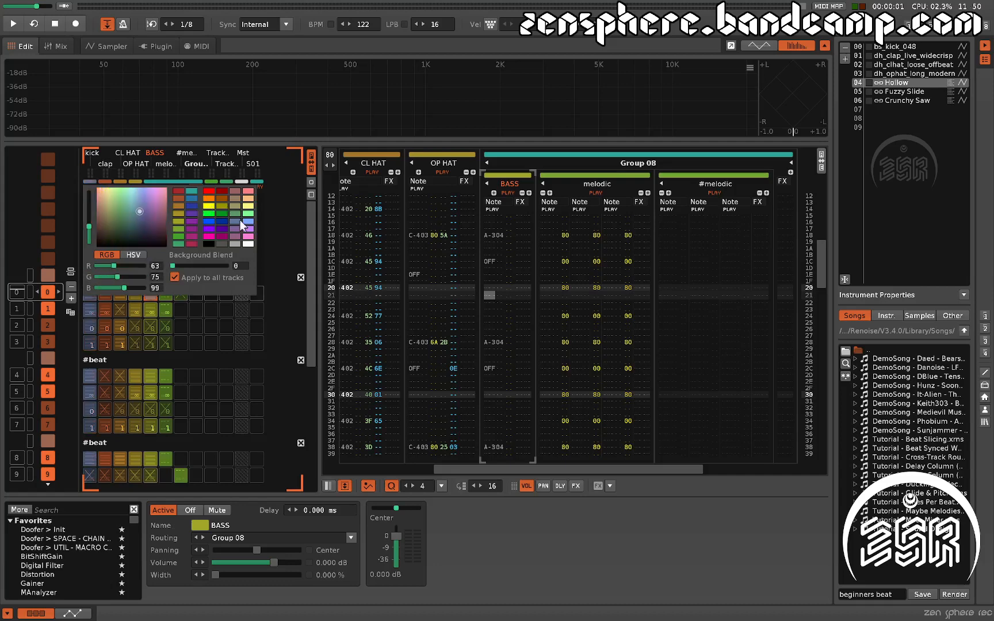
pyautogui.moveTo(140, 221); pyautogui.dragTo(150, 225)
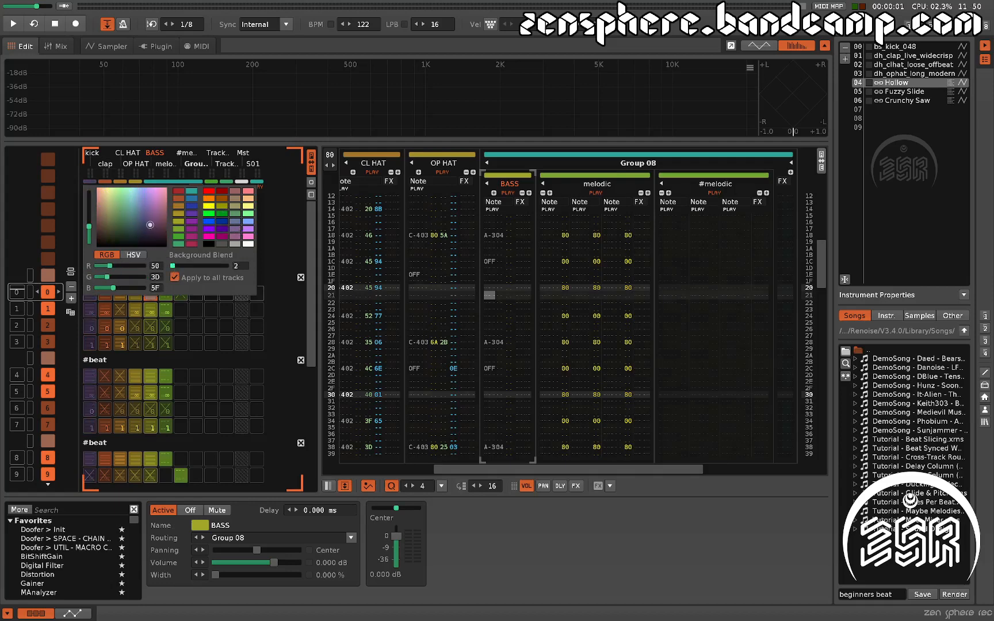
# Set the background blend to 22 for all tracks, and raise the kick track's own blend to 57.
pyautogui.moveTo(173, 266); pyautogui.dragTo(185, 266)
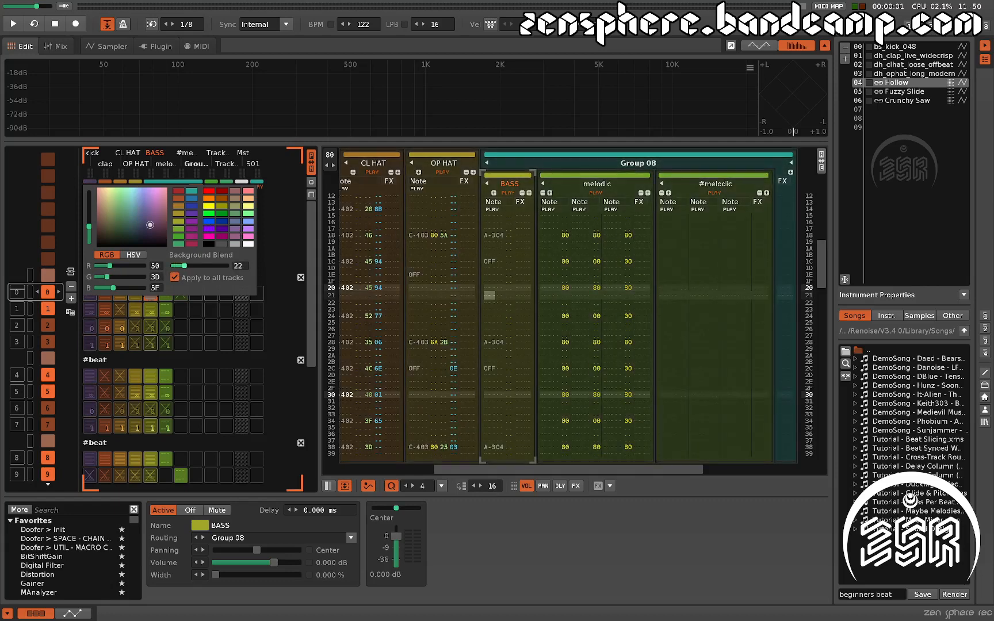
pyautogui.moveTo(184, 265); pyautogui.dragTo(184, 266)
pyautogui.moveTo(205, 264)
pyautogui.mouseDown()
pyautogui.moveTo(227, 266)
pyautogui.moveTo(204, 266)
pyautogui.mouseUp()
pyautogui.click(252, 463)
pyautogui.moveTo(457, 468); pyautogui.dragTo(164, 459)
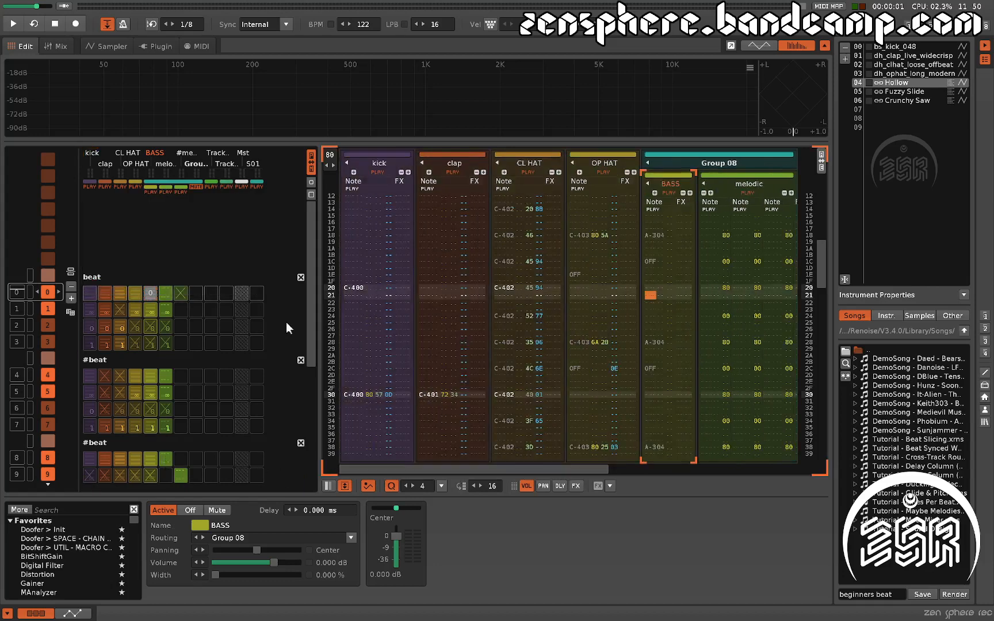
# Set the kick track's background blend to 30 and apply the blend to all tracks.
pyautogui.click(89, 181)
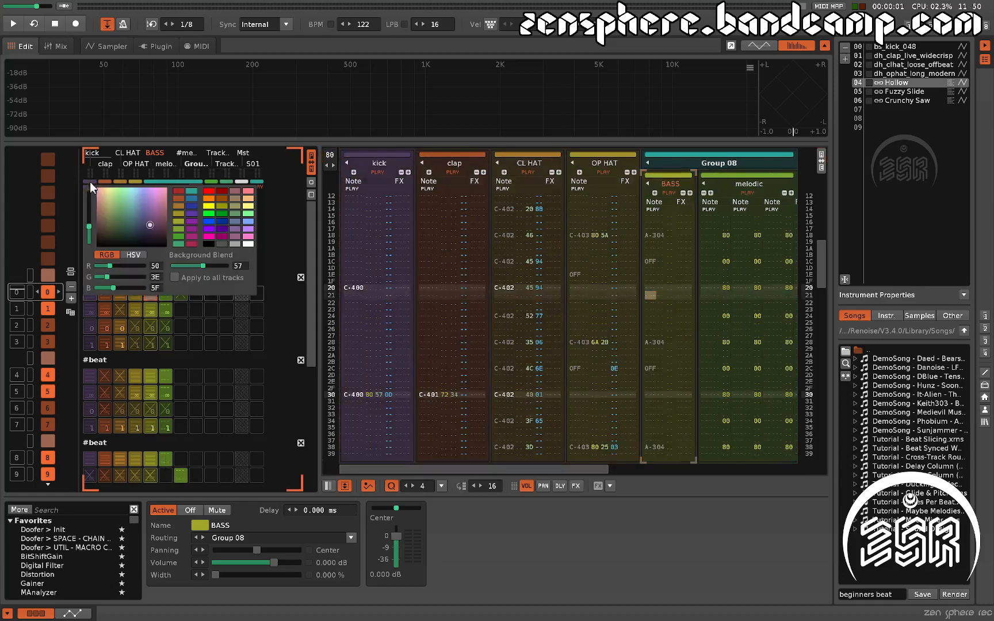
pyautogui.moveTo(203, 266)
pyautogui.mouseDown()
pyautogui.moveTo(229, 266)
pyautogui.moveTo(173, 266)
pyautogui.moveTo(212, 266)
pyautogui.moveTo(193, 266)
pyautogui.mouseUp()
pyautogui.click(174, 277)
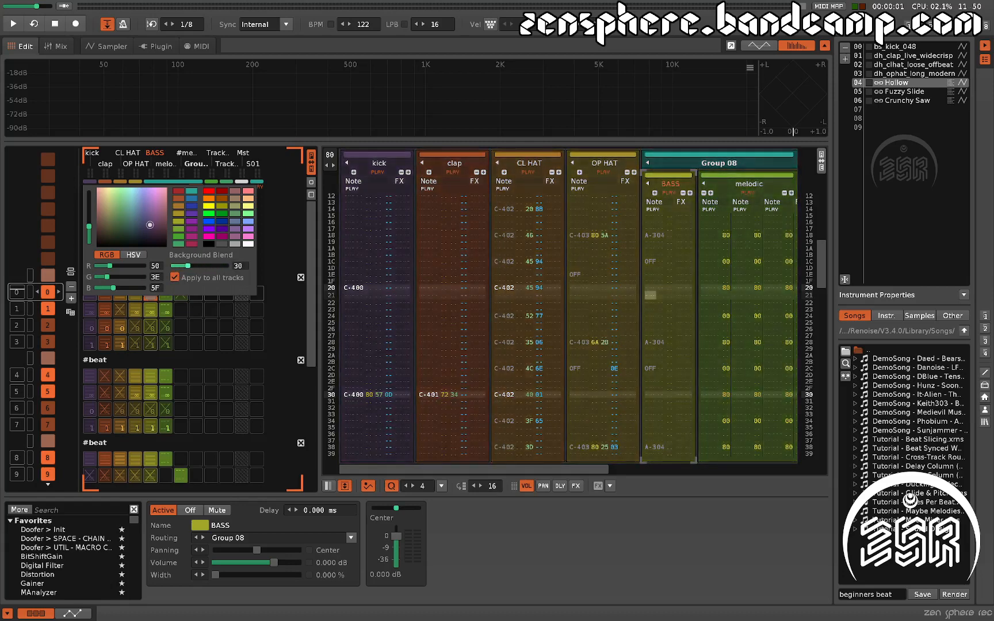
pyautogui.click(273, 207)
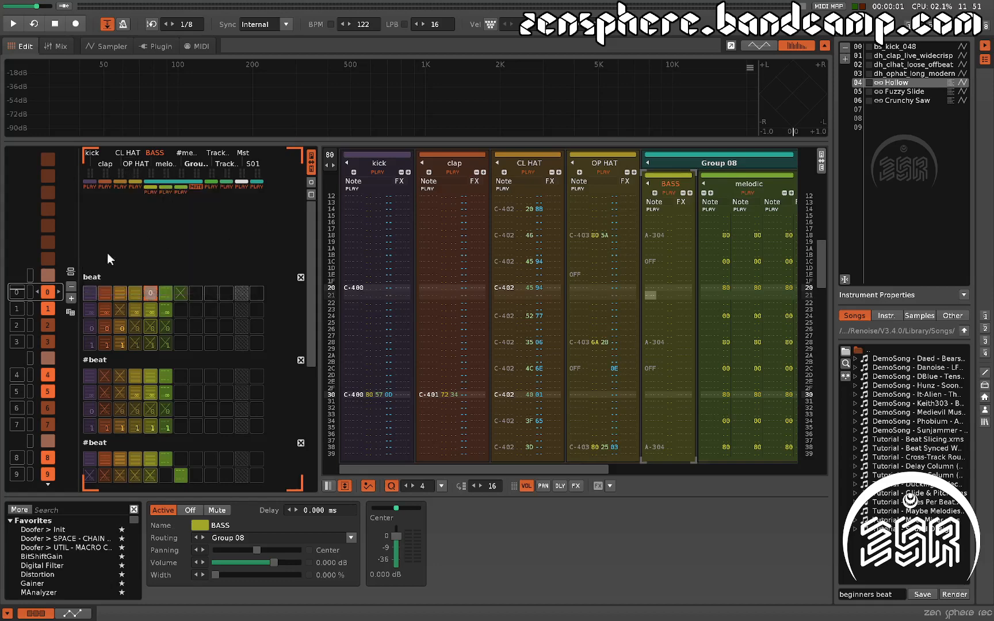